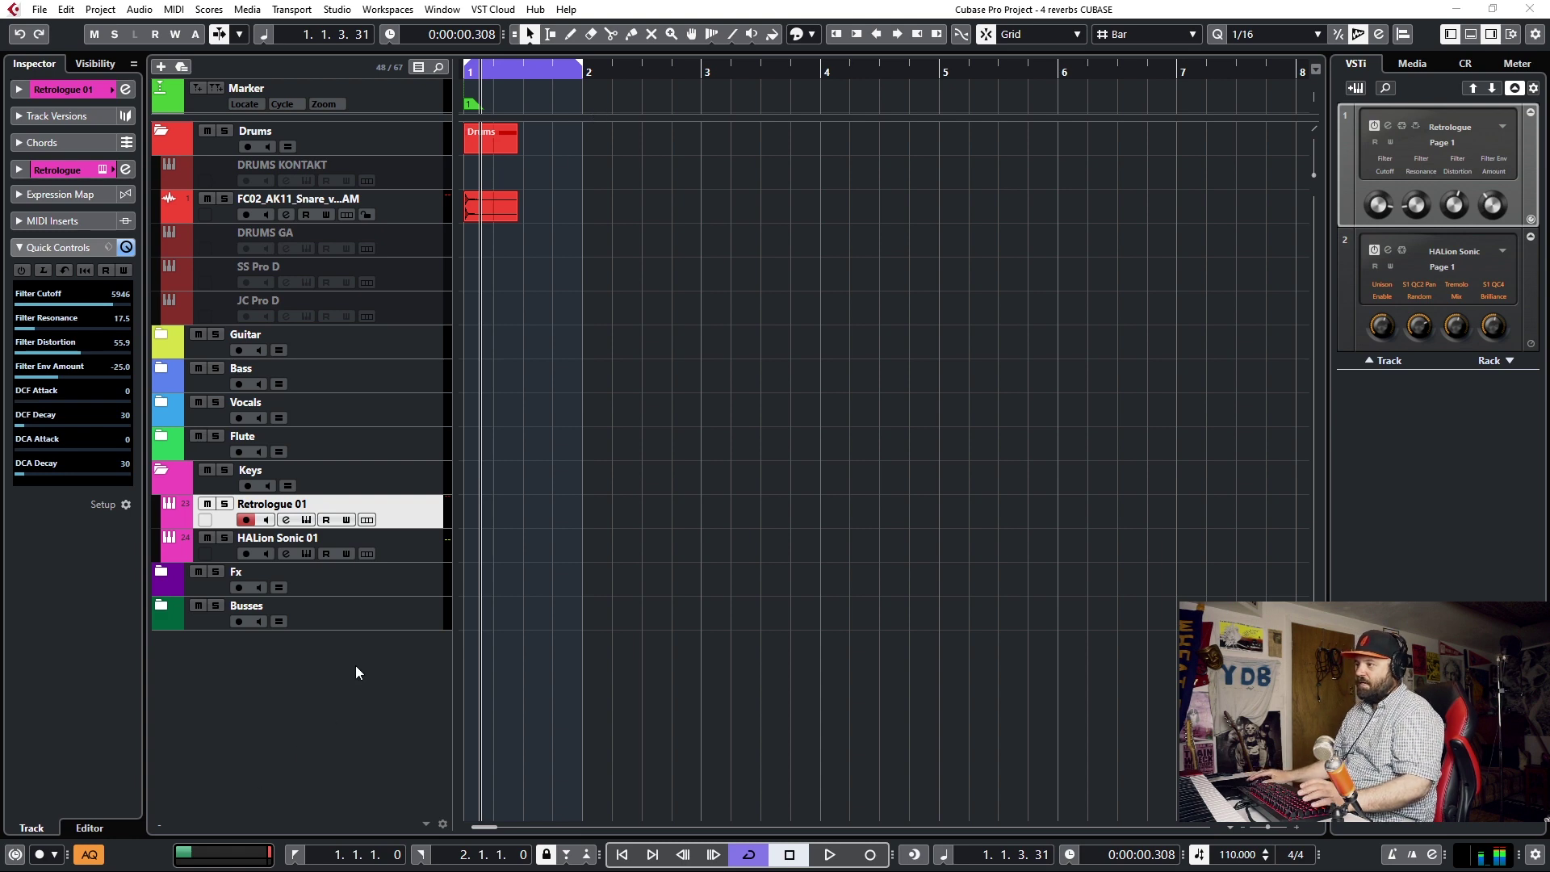
Step: Expand the Fx folder to reveal VOX VERB, then collapse it again
left_click(163, 587)
left_click(162, 580)
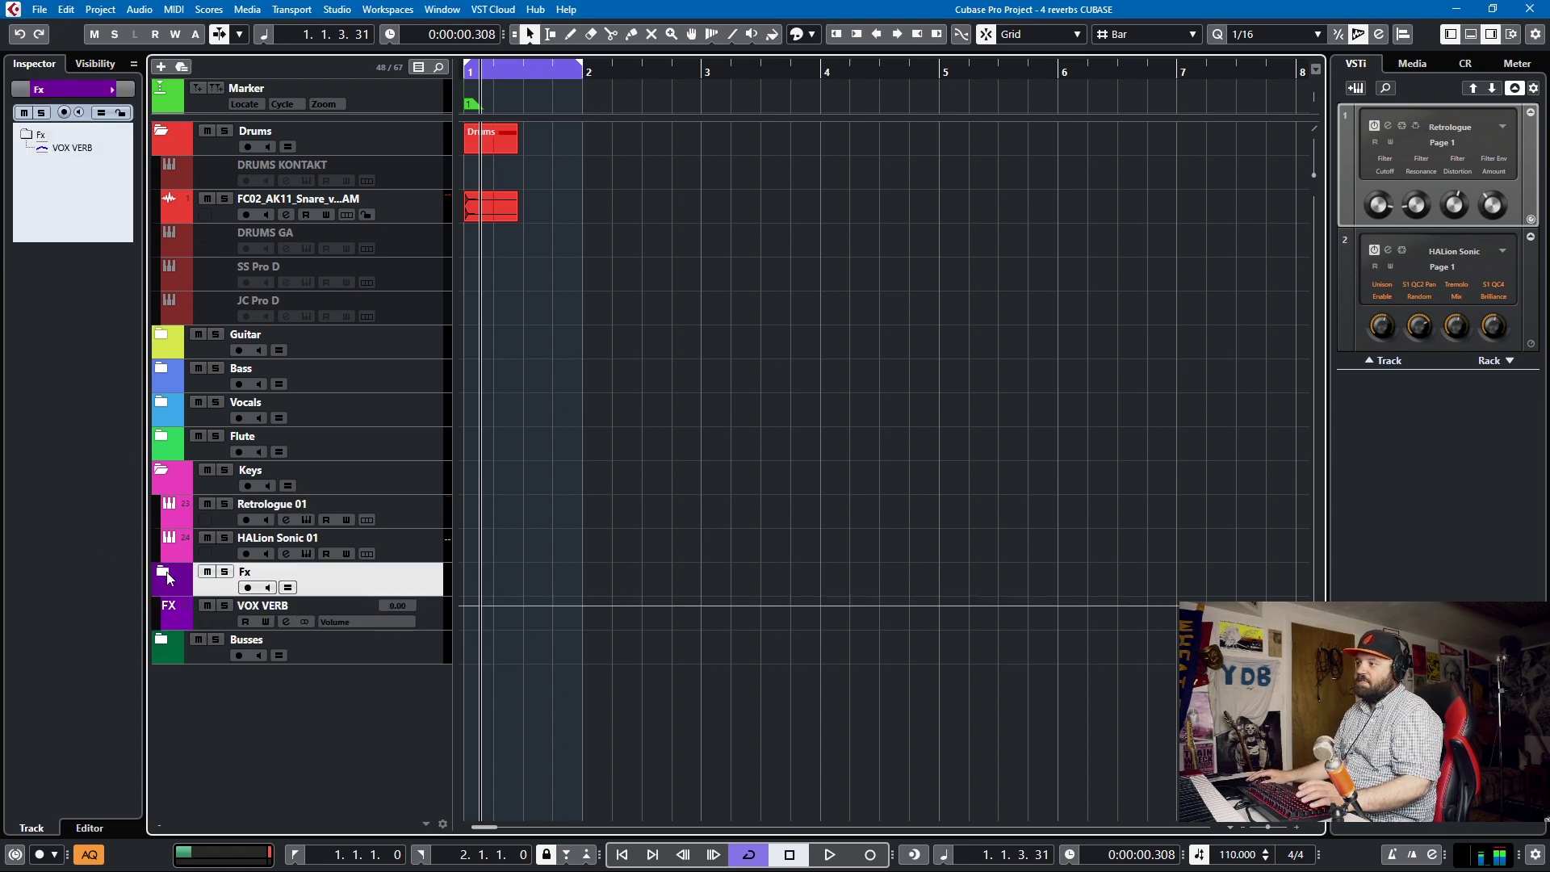
left_click(164, 572)
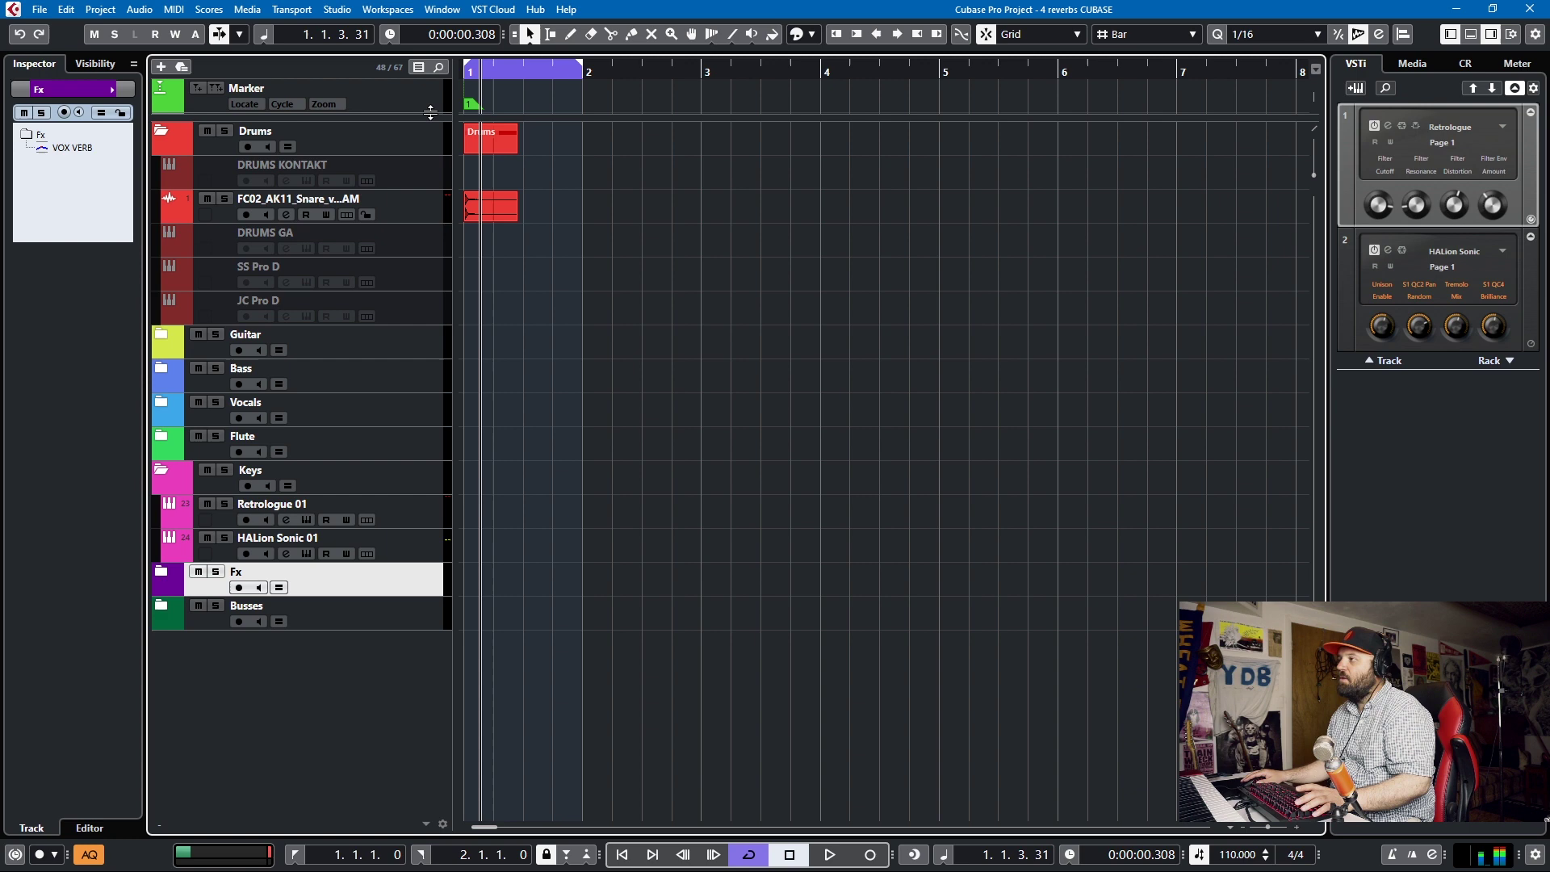
Step: Audition the snare track with playback, check Retrologue 01, then reselect the snare track
left_click(410, 206)
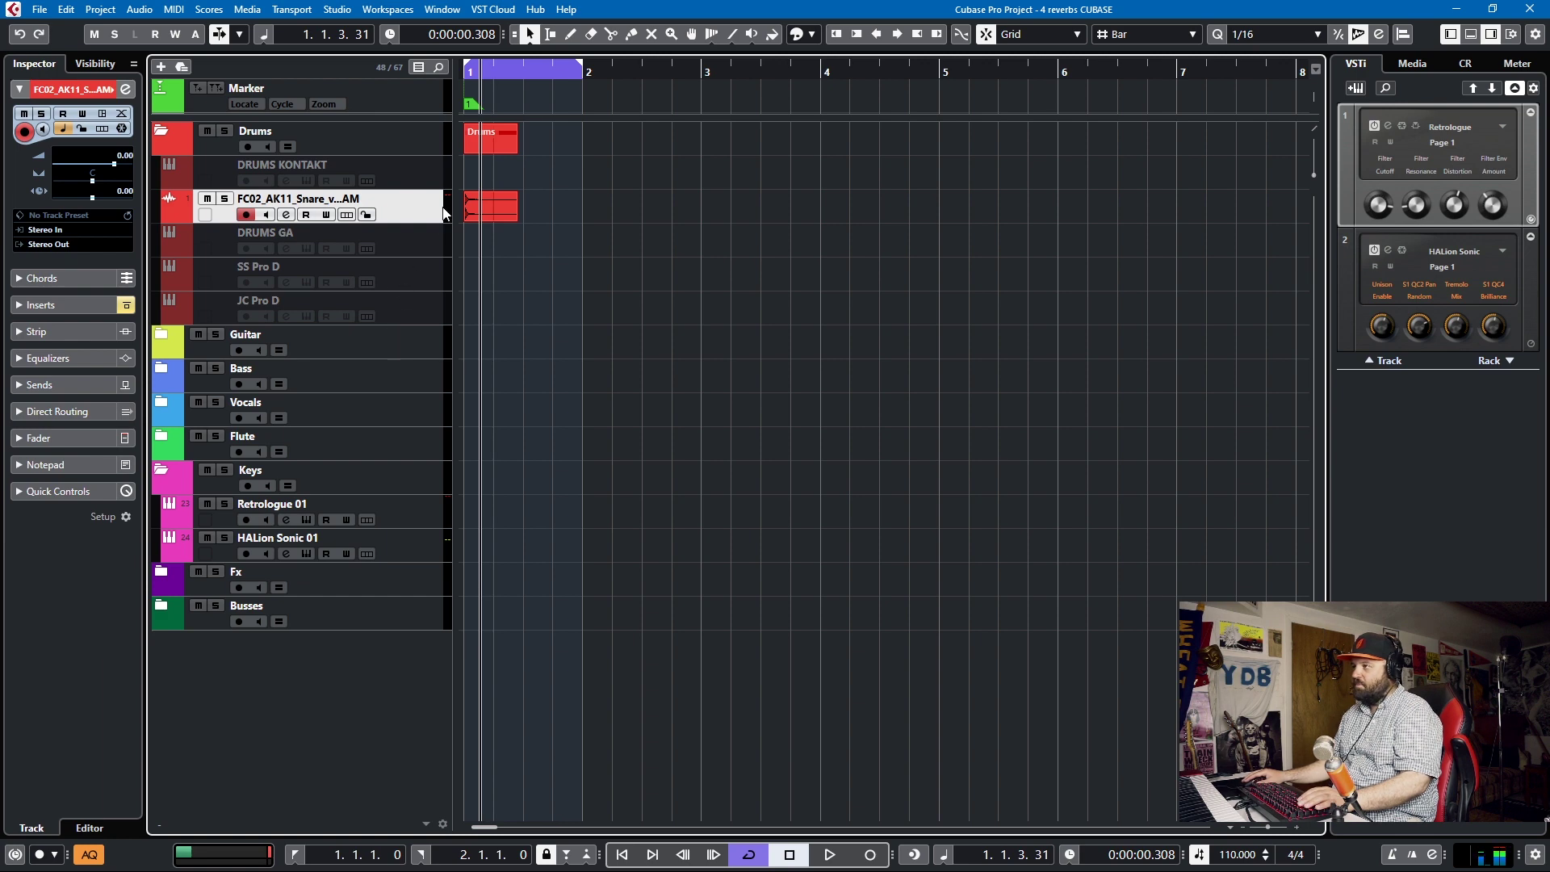
key("space")
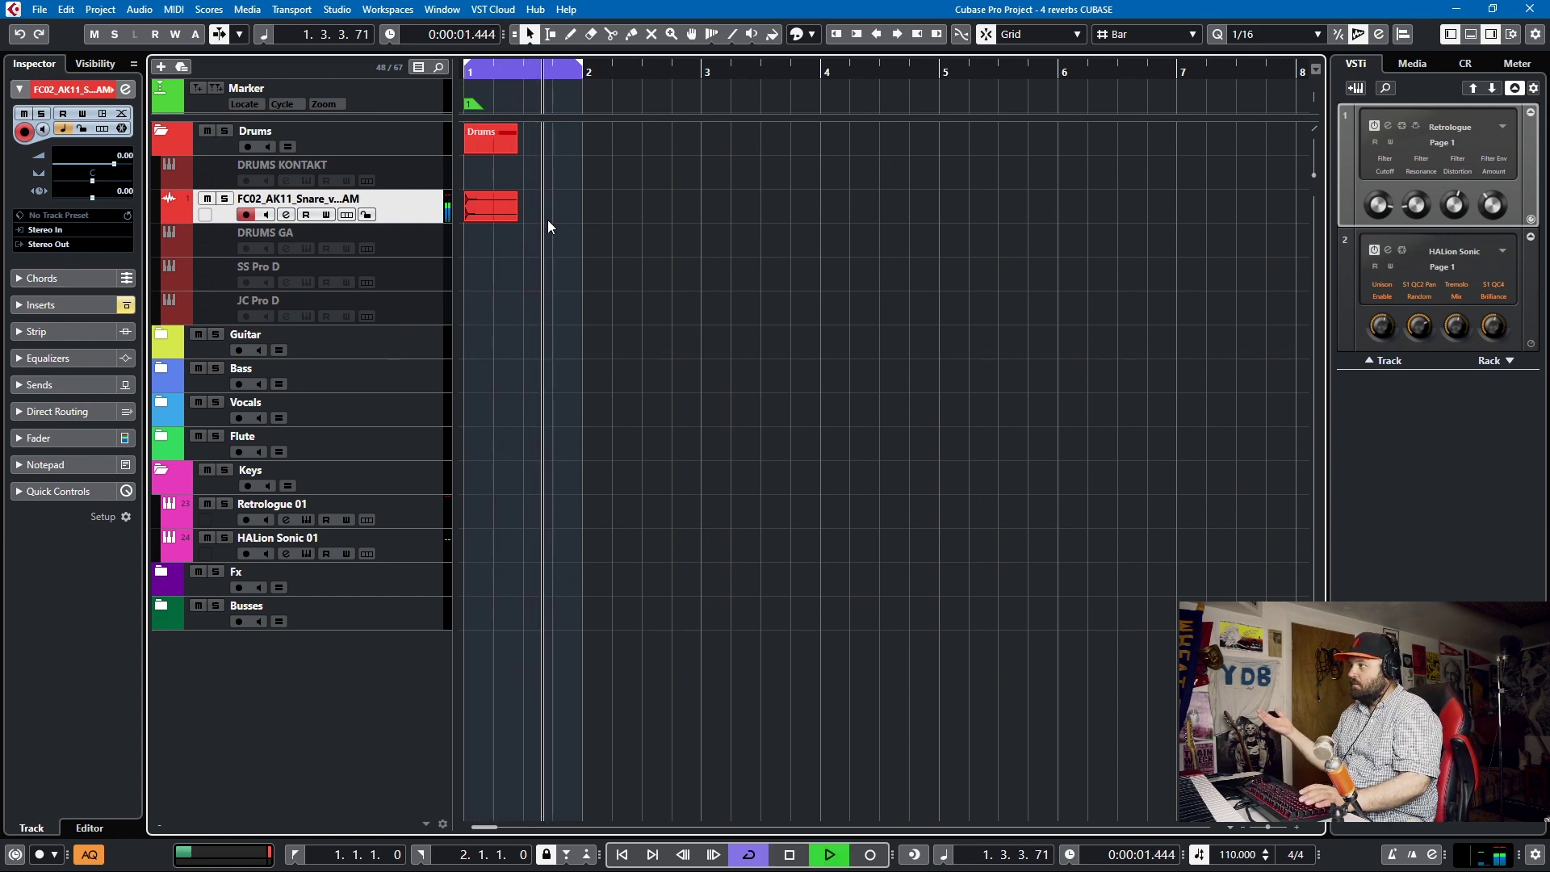
key("space")
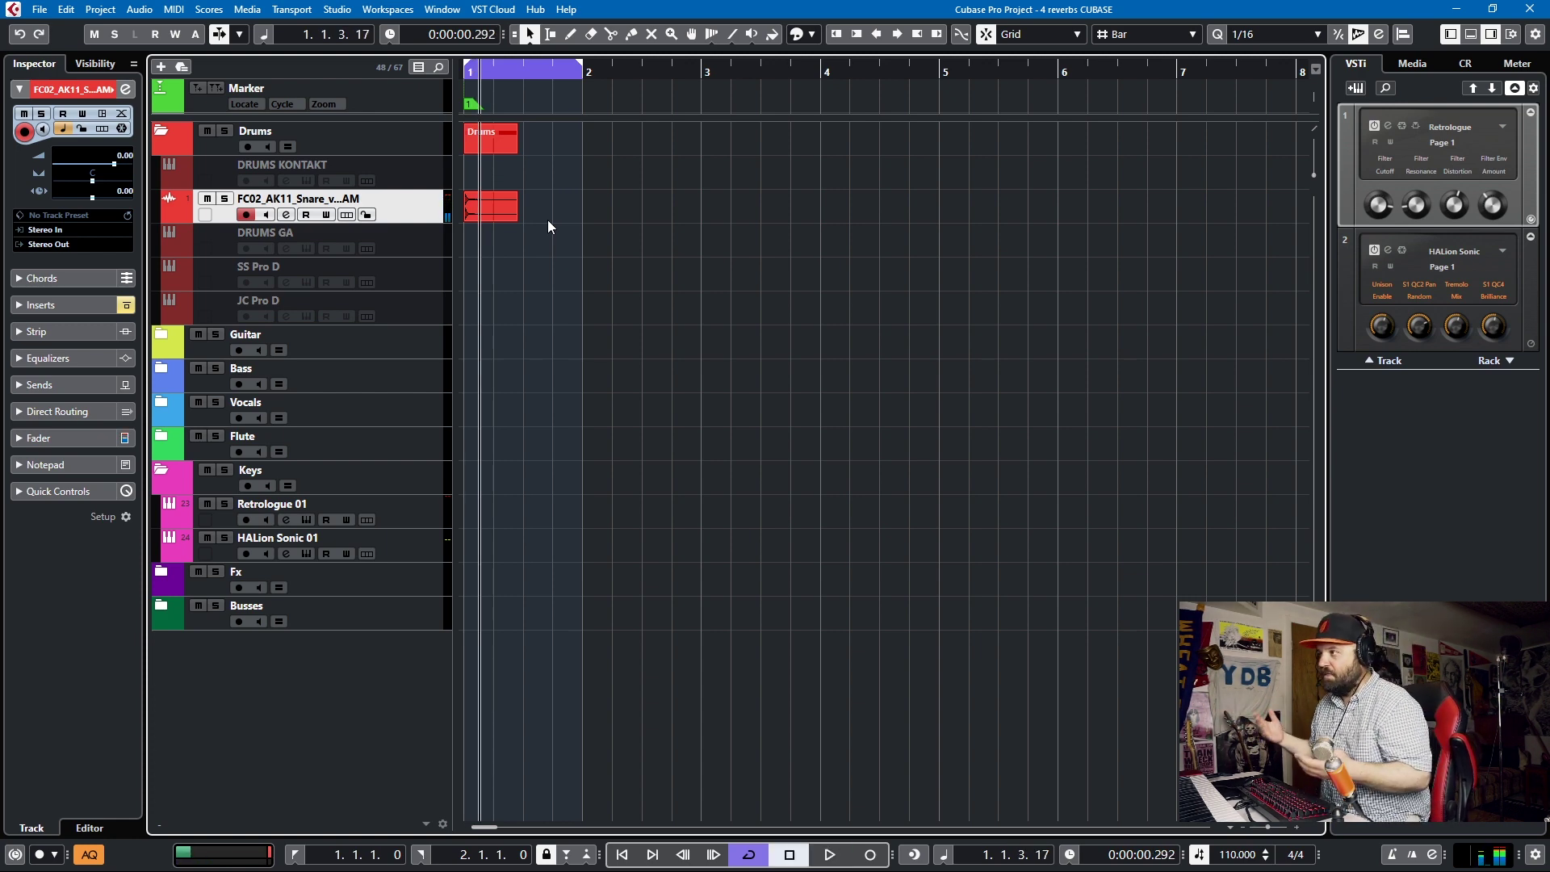
left_click(419, 501)
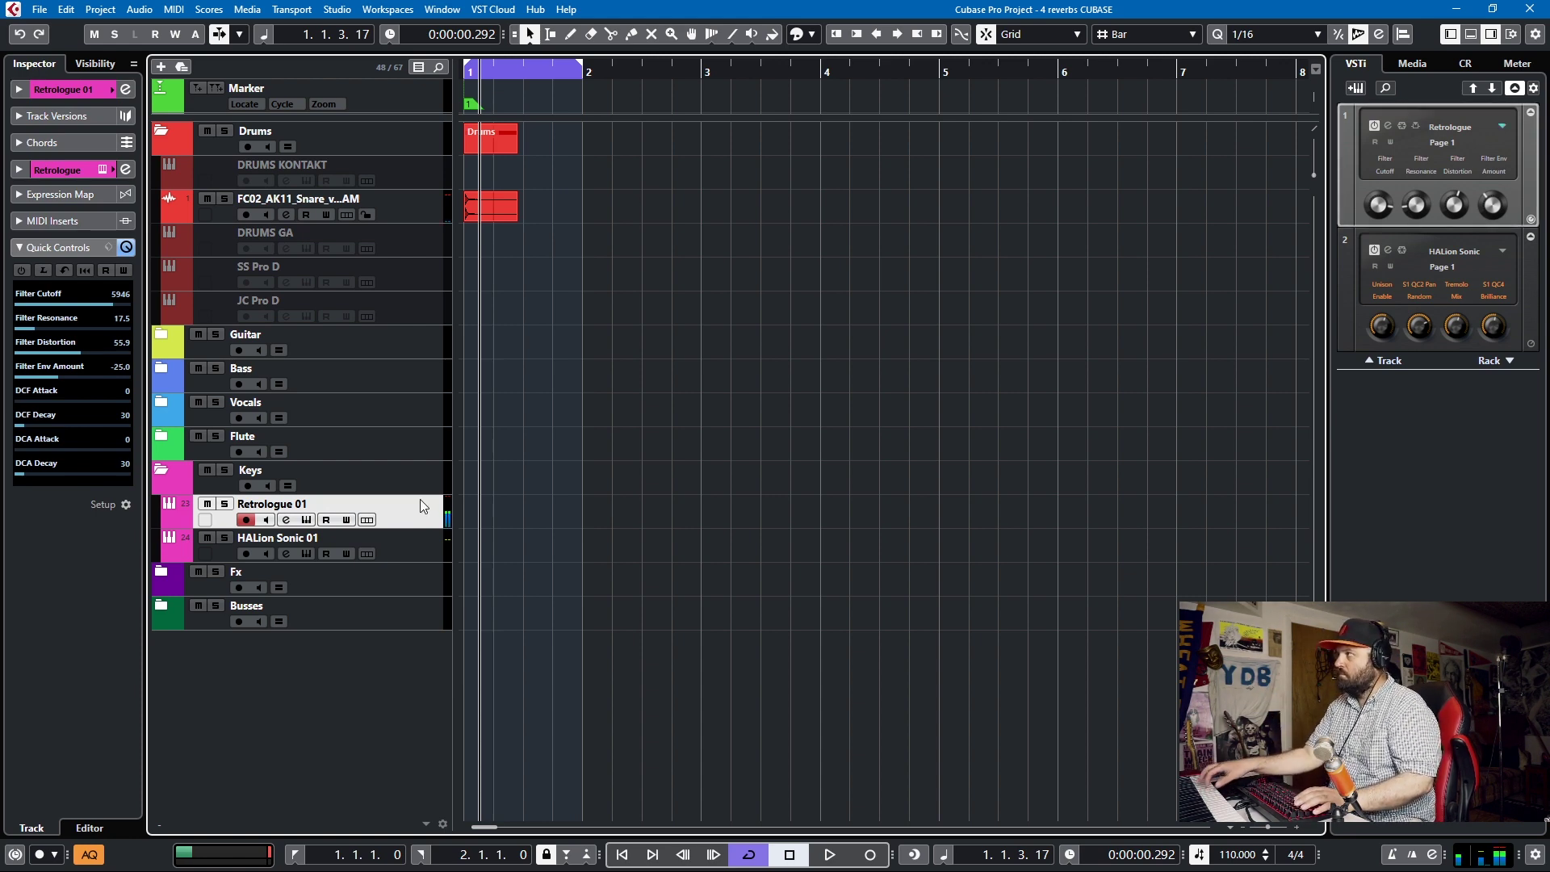
left_click(419, 212)
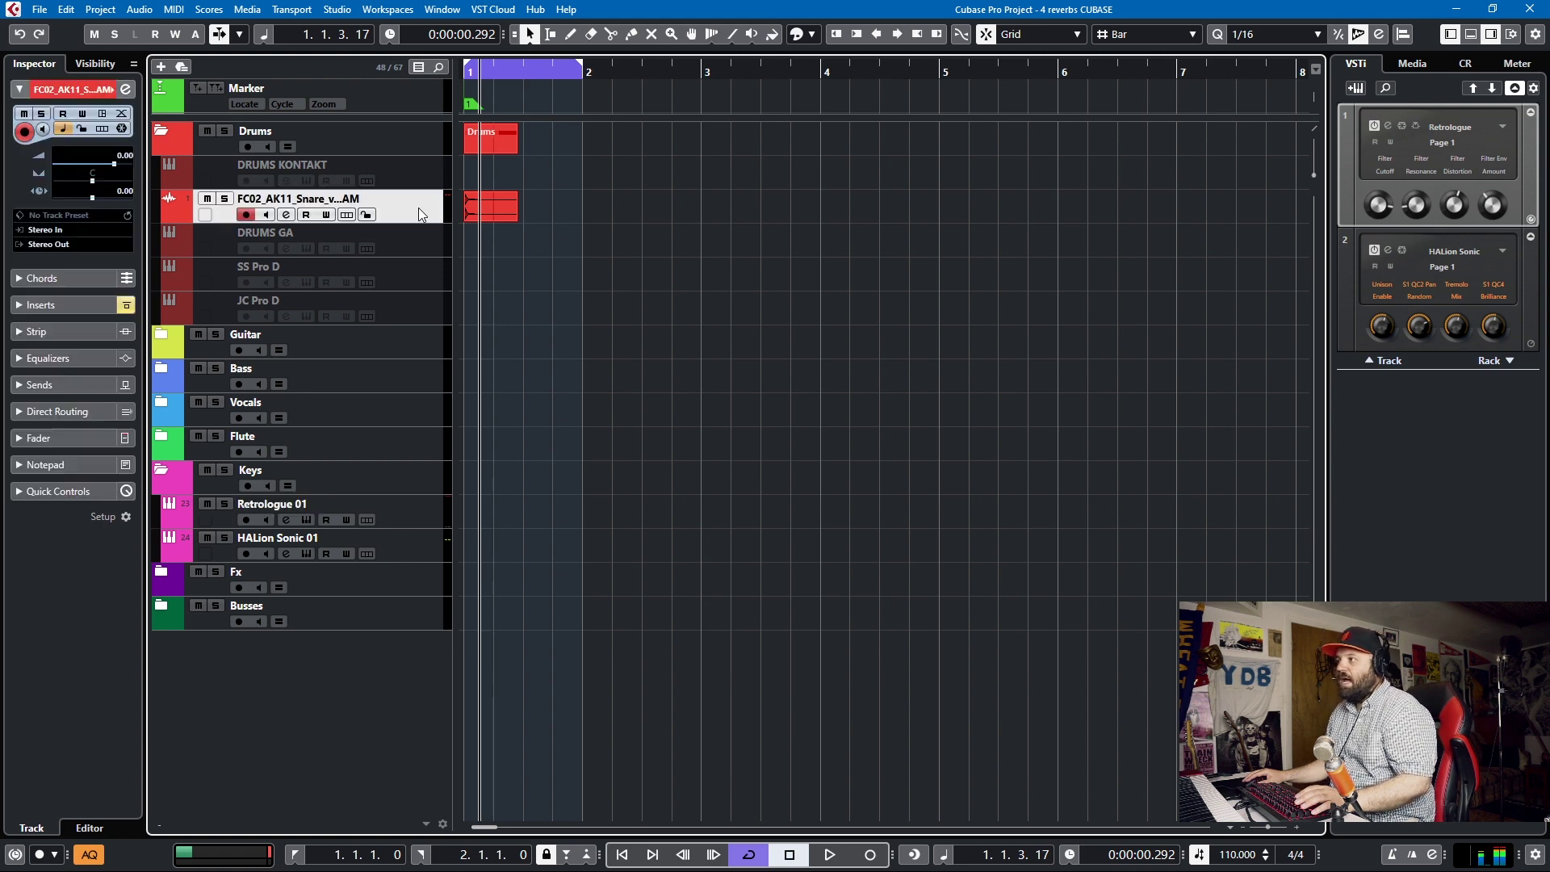
Step: Open the snare's Channel Settings showing RoomWorks SE, RoomWorks, REVelation and REVerence inserts, and move it aside
left_click(287, 215)
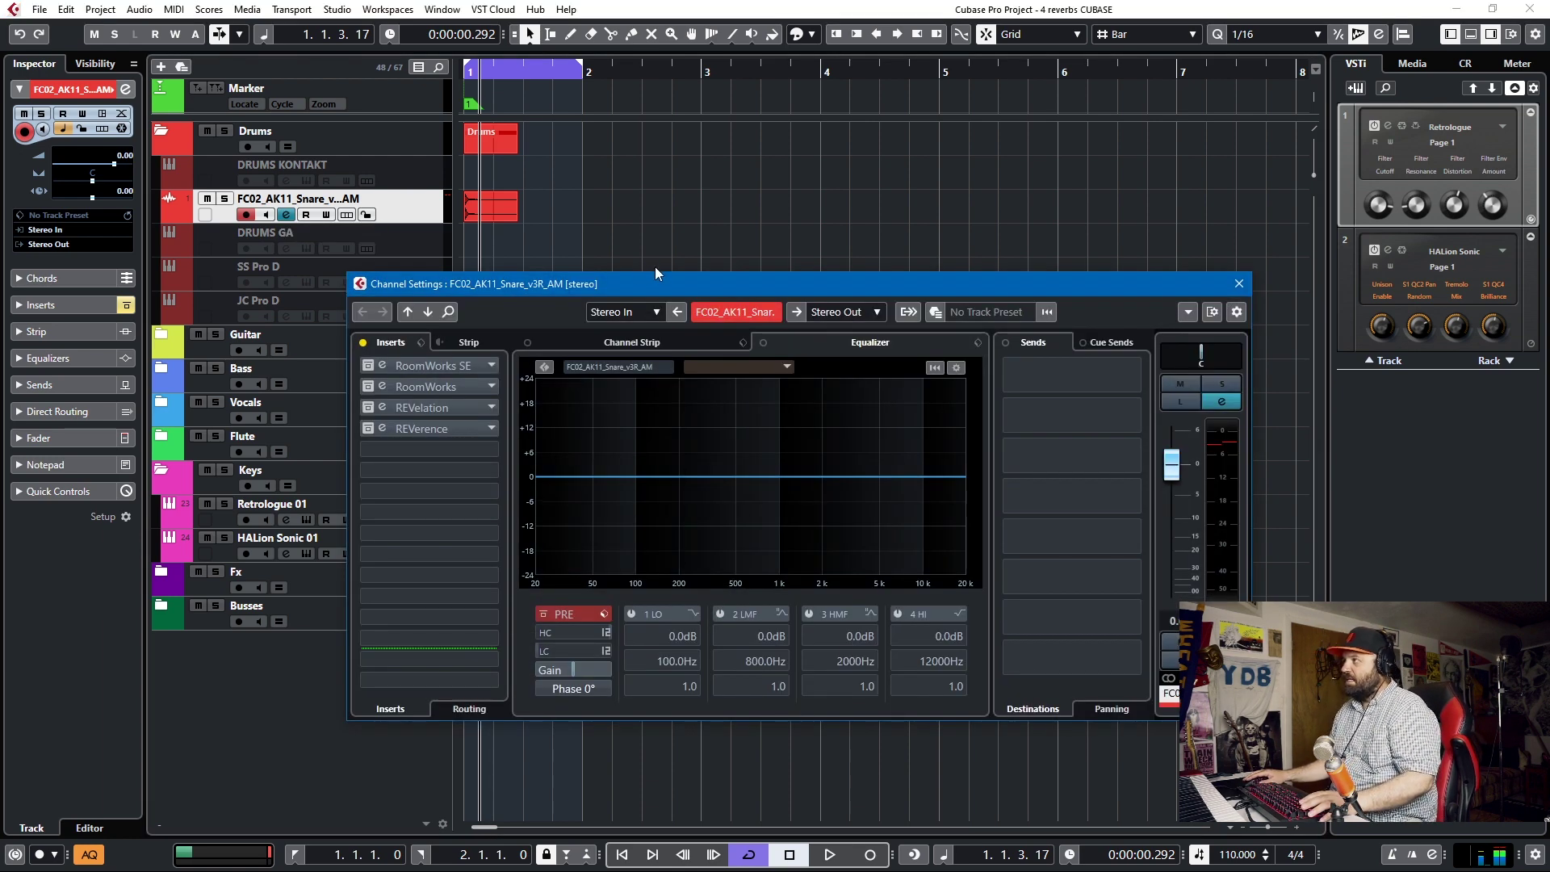
left_click_drag(658, 279, 478, 193)
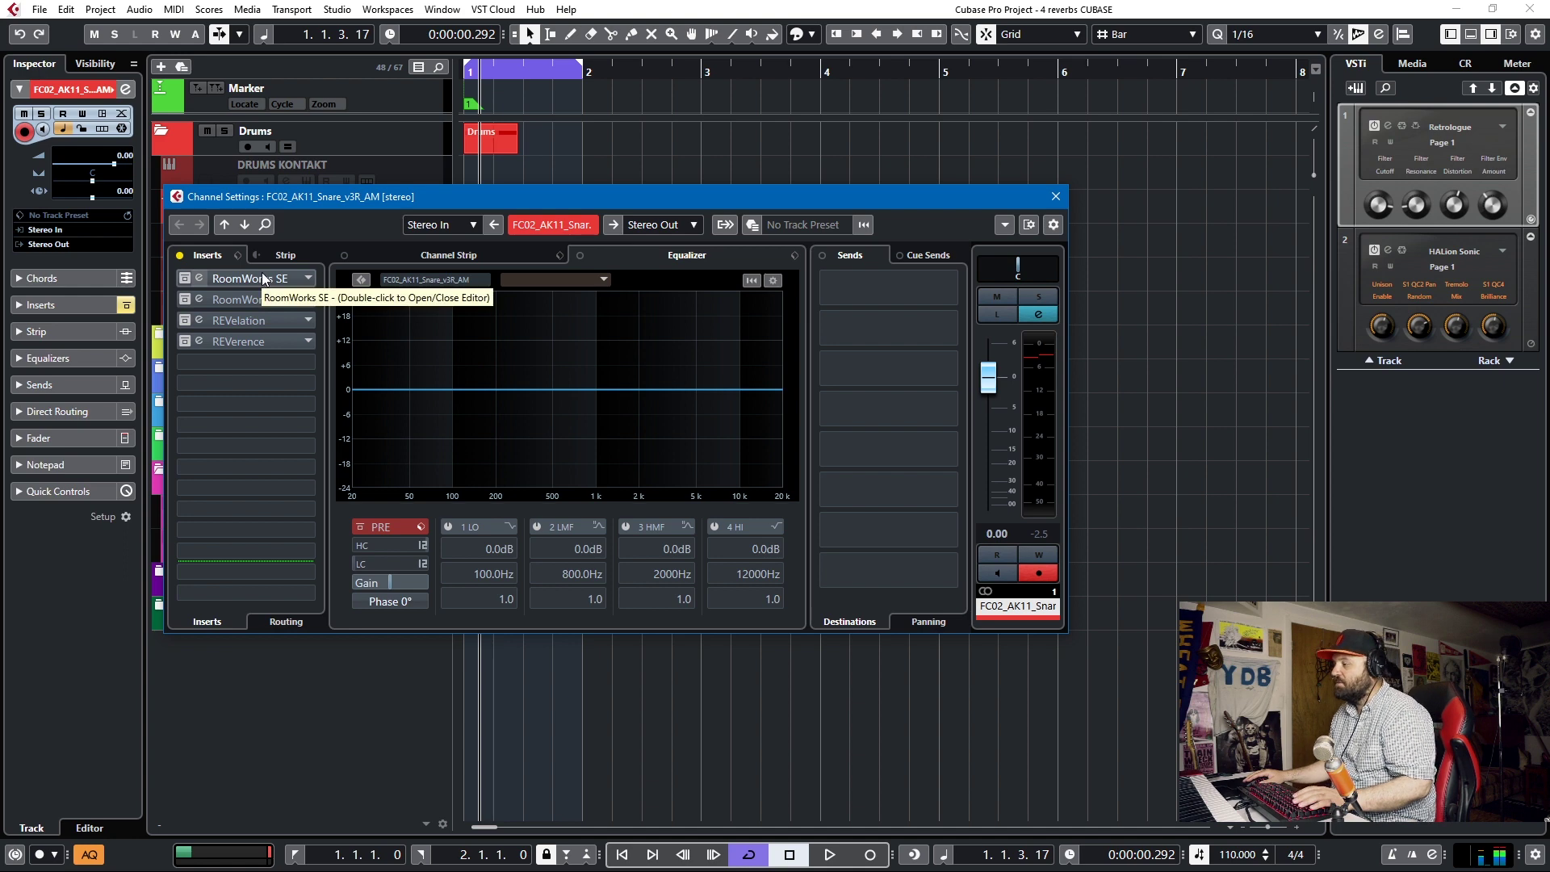
left_click_drag(565, 196, 627, 280)
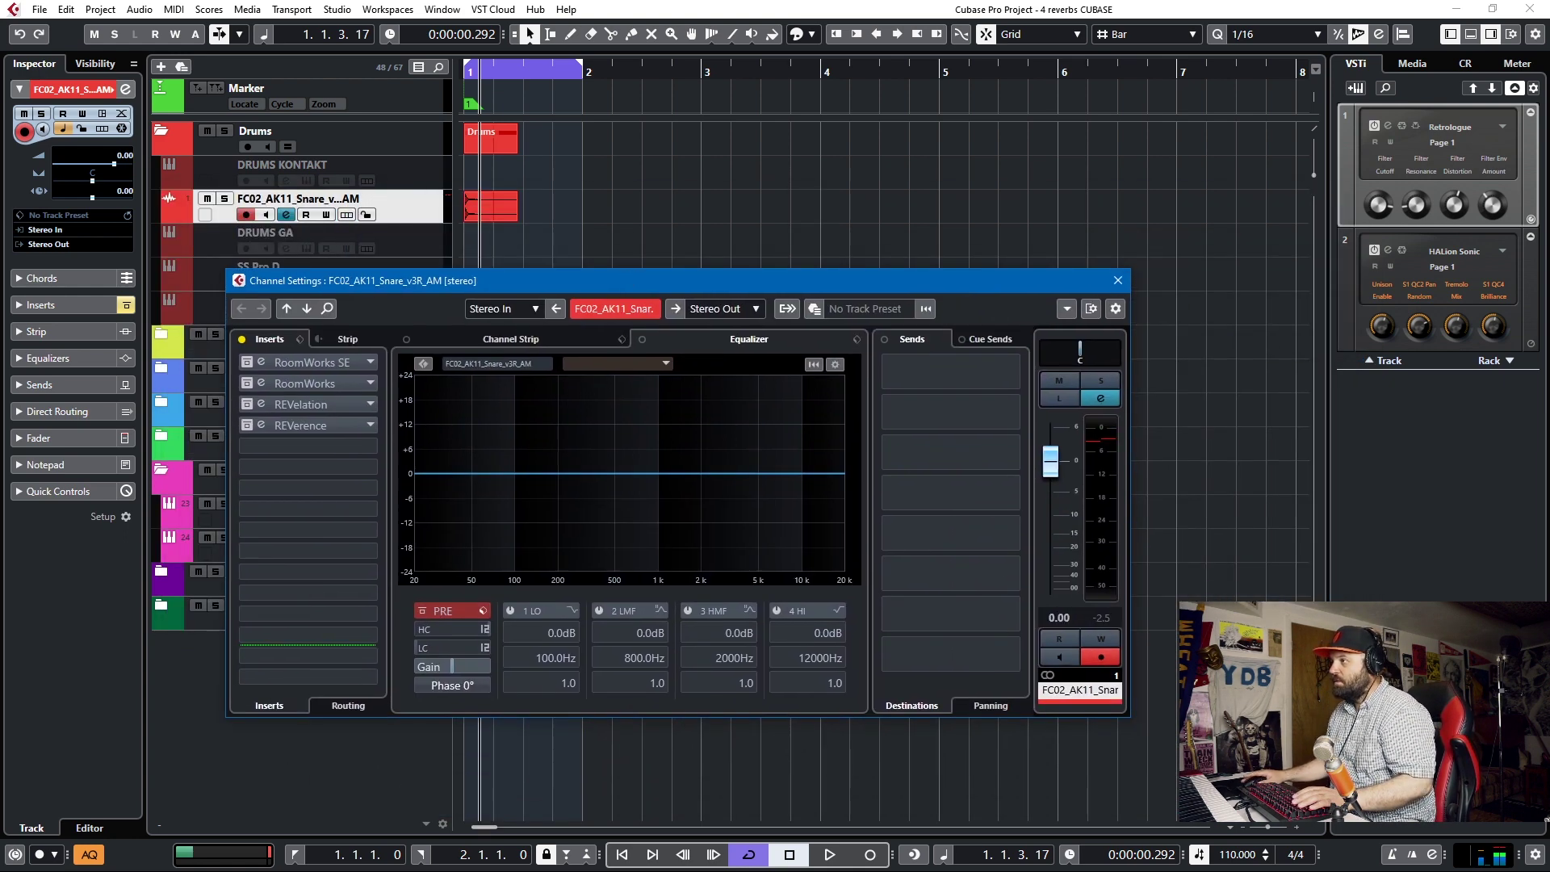
Step: Open the snare's RoomWorks SE editor and compare the bypassed and active reverb during playback
left_click(312, 362)
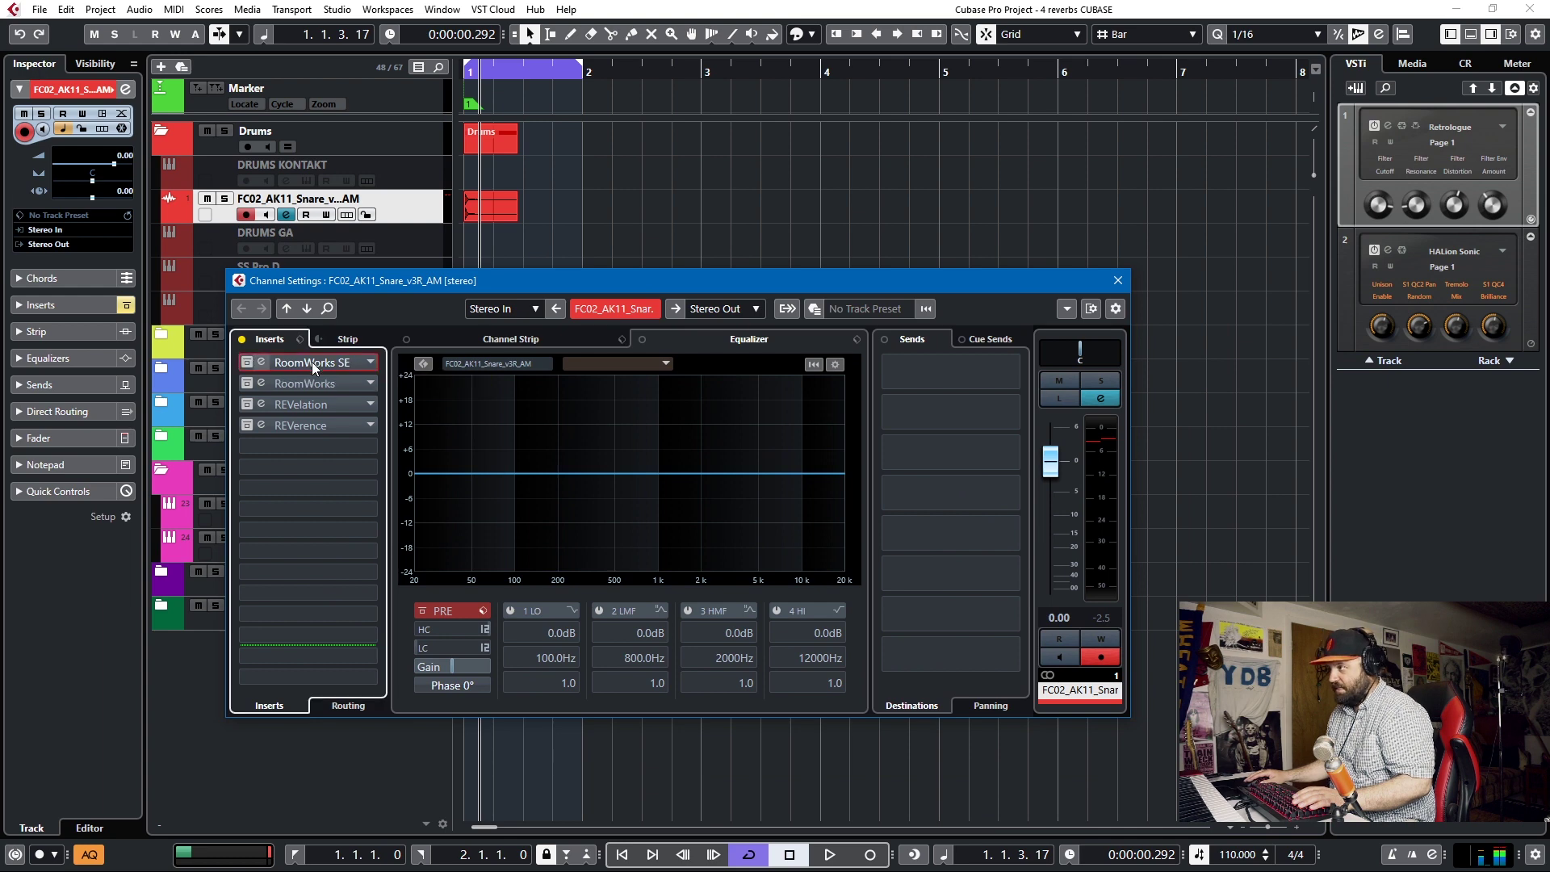
left_click_drag(757, 394, 719, 226)
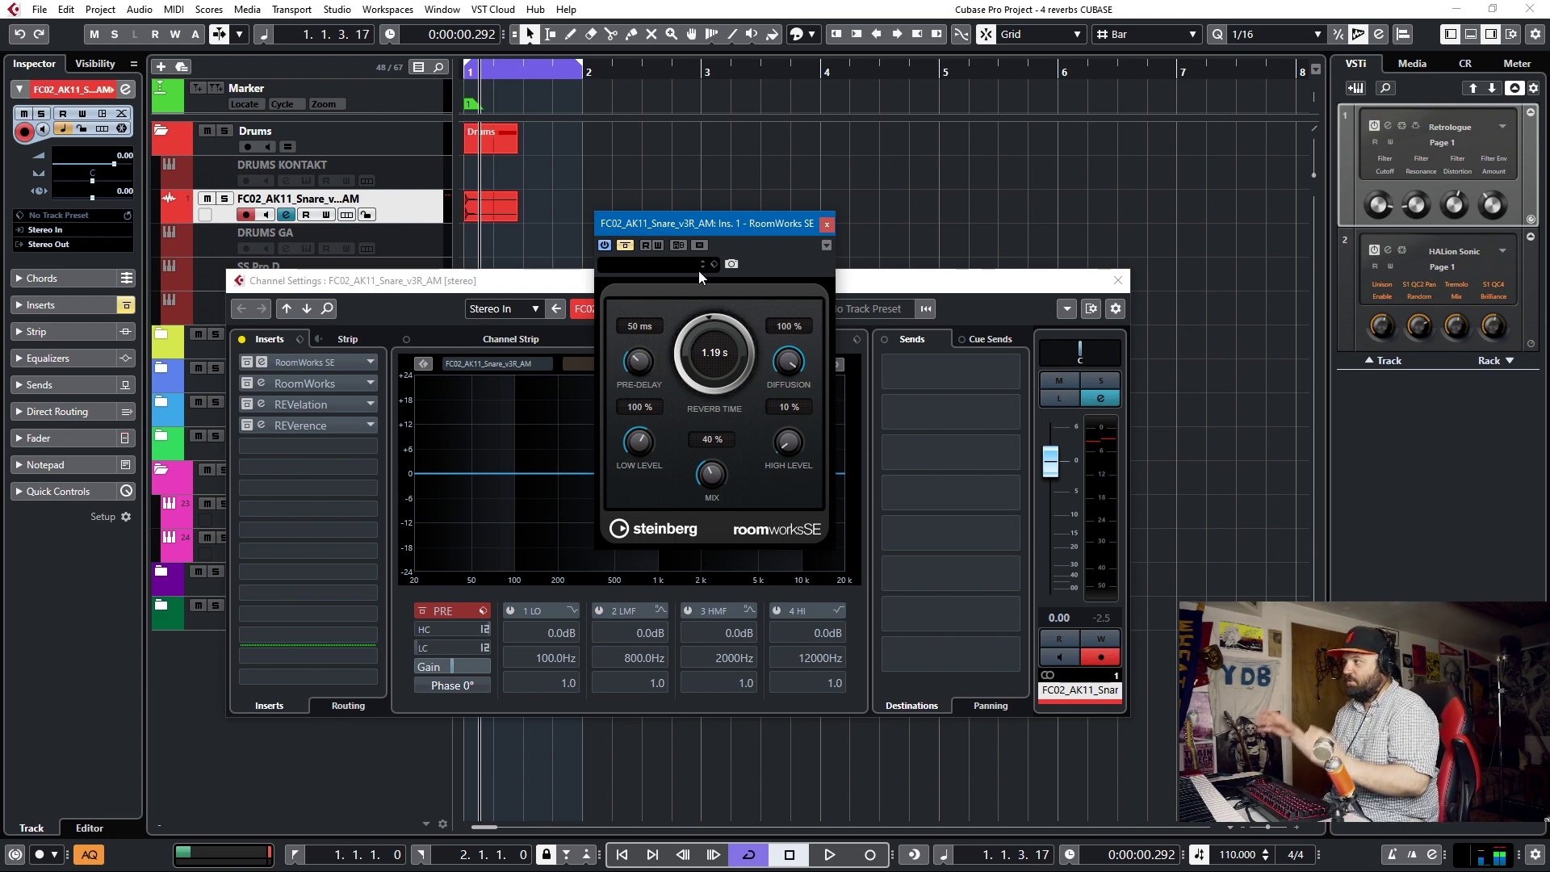
left_click(623, 244)
key("space")
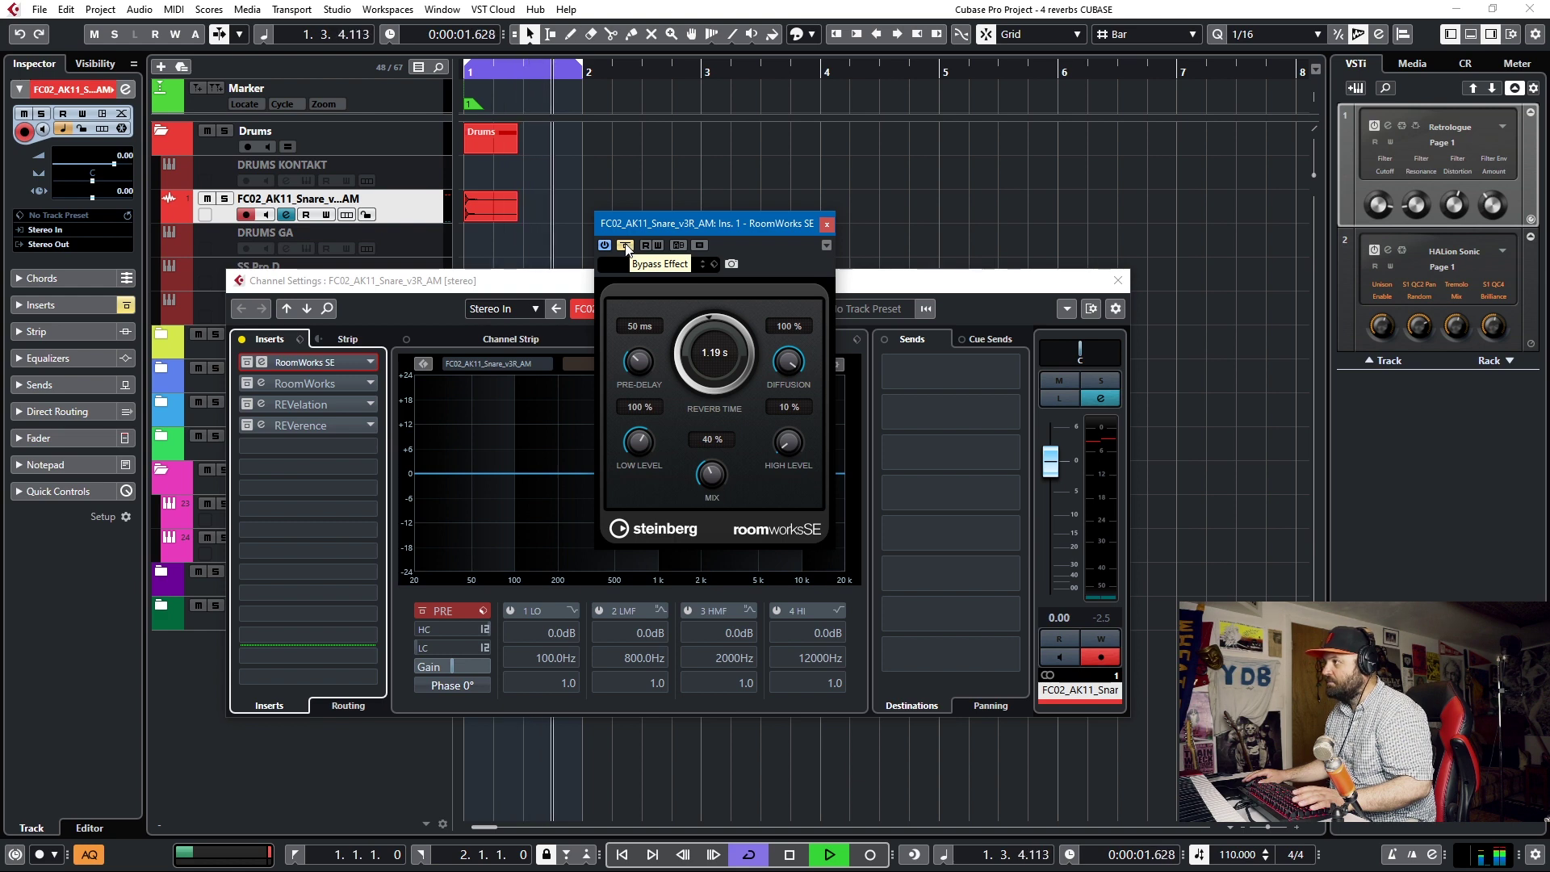
left_click(626, 245)
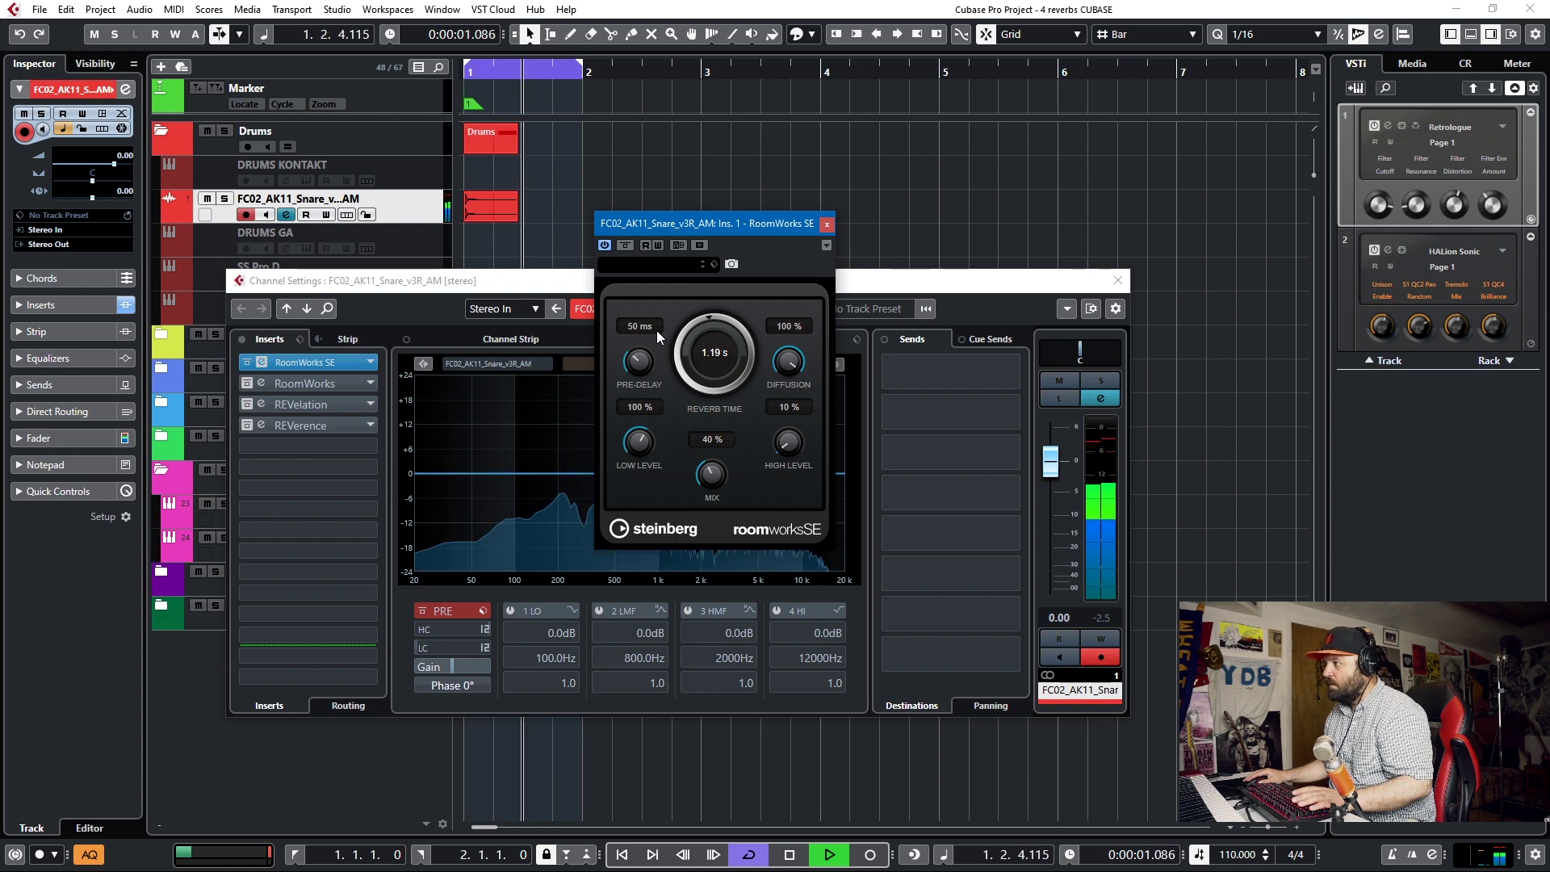
key("space")
Step: Lower the RoomWorks SE mix and lengthen the reverb time to 4.98 s, auditioning the tail
left_click_drag(710, 475, 711, 500)
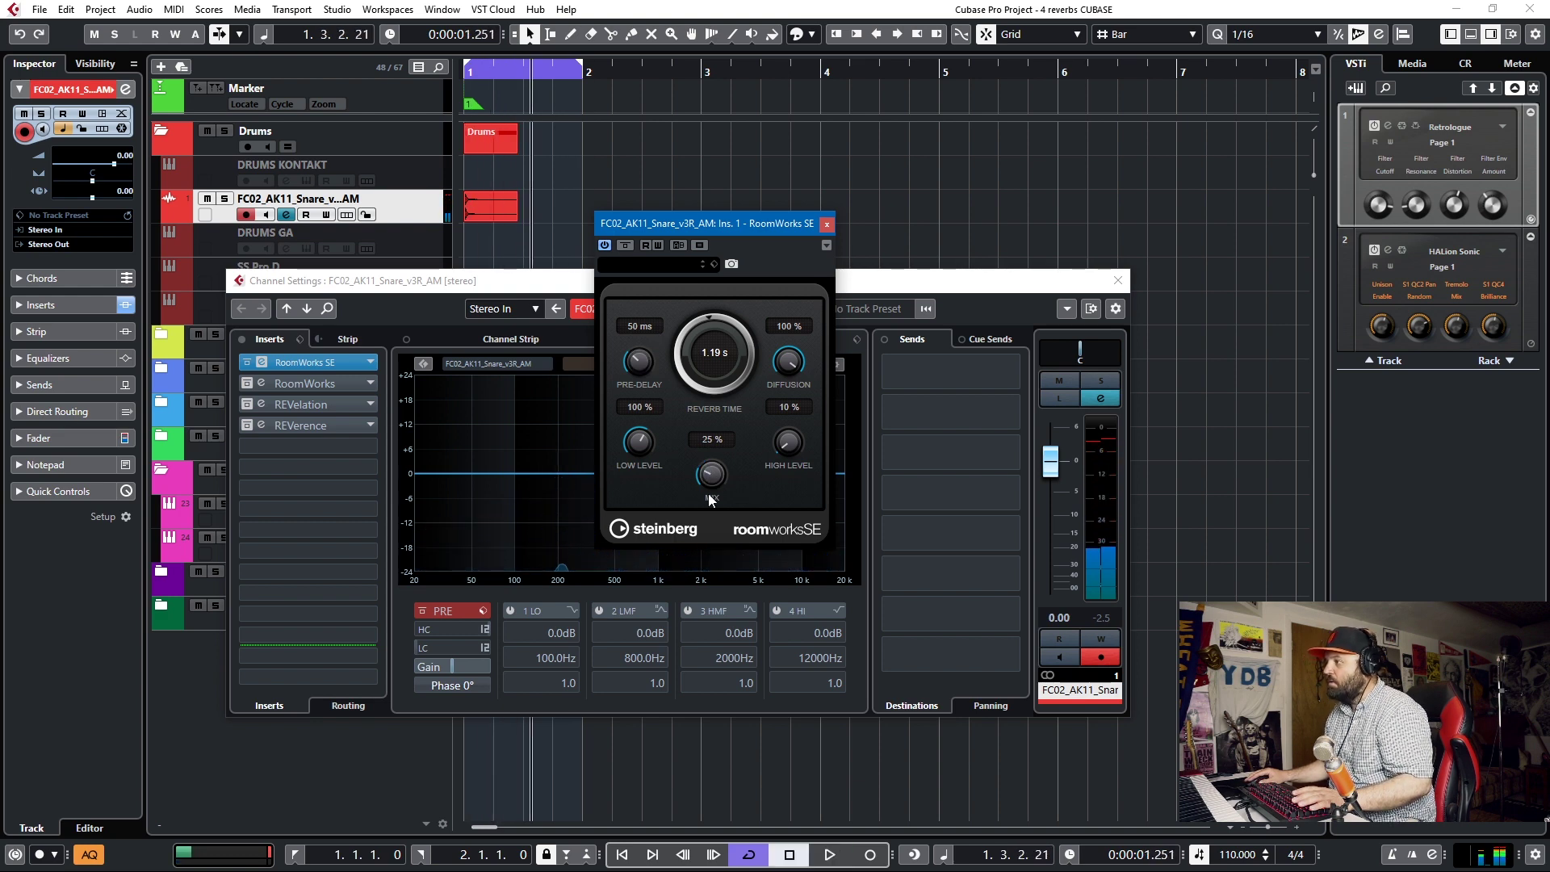
key("space")
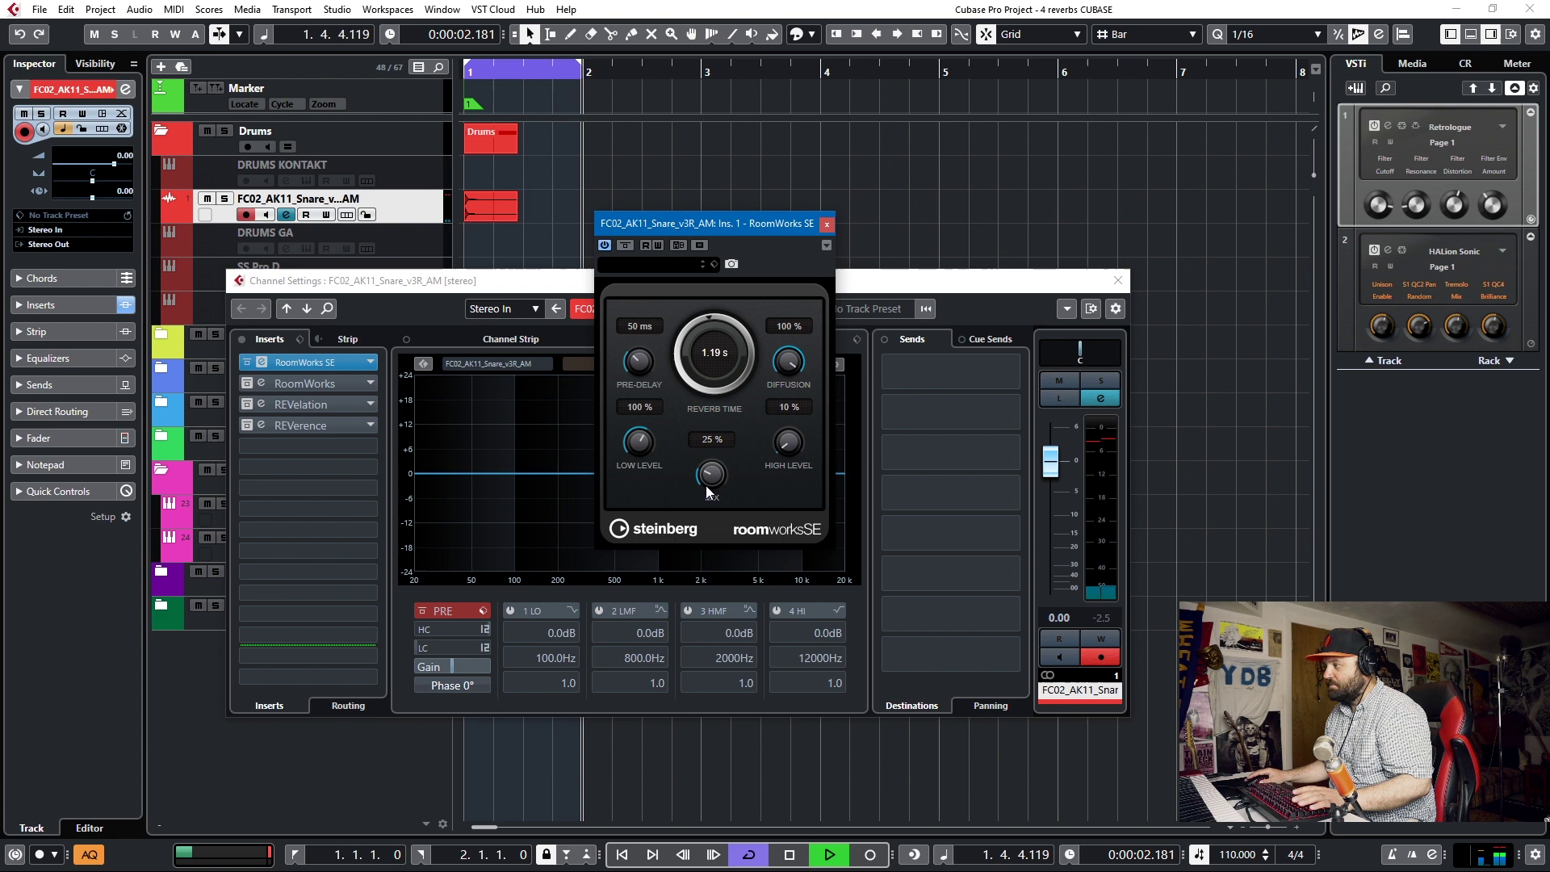
scroll(708, 487, "down", 6)
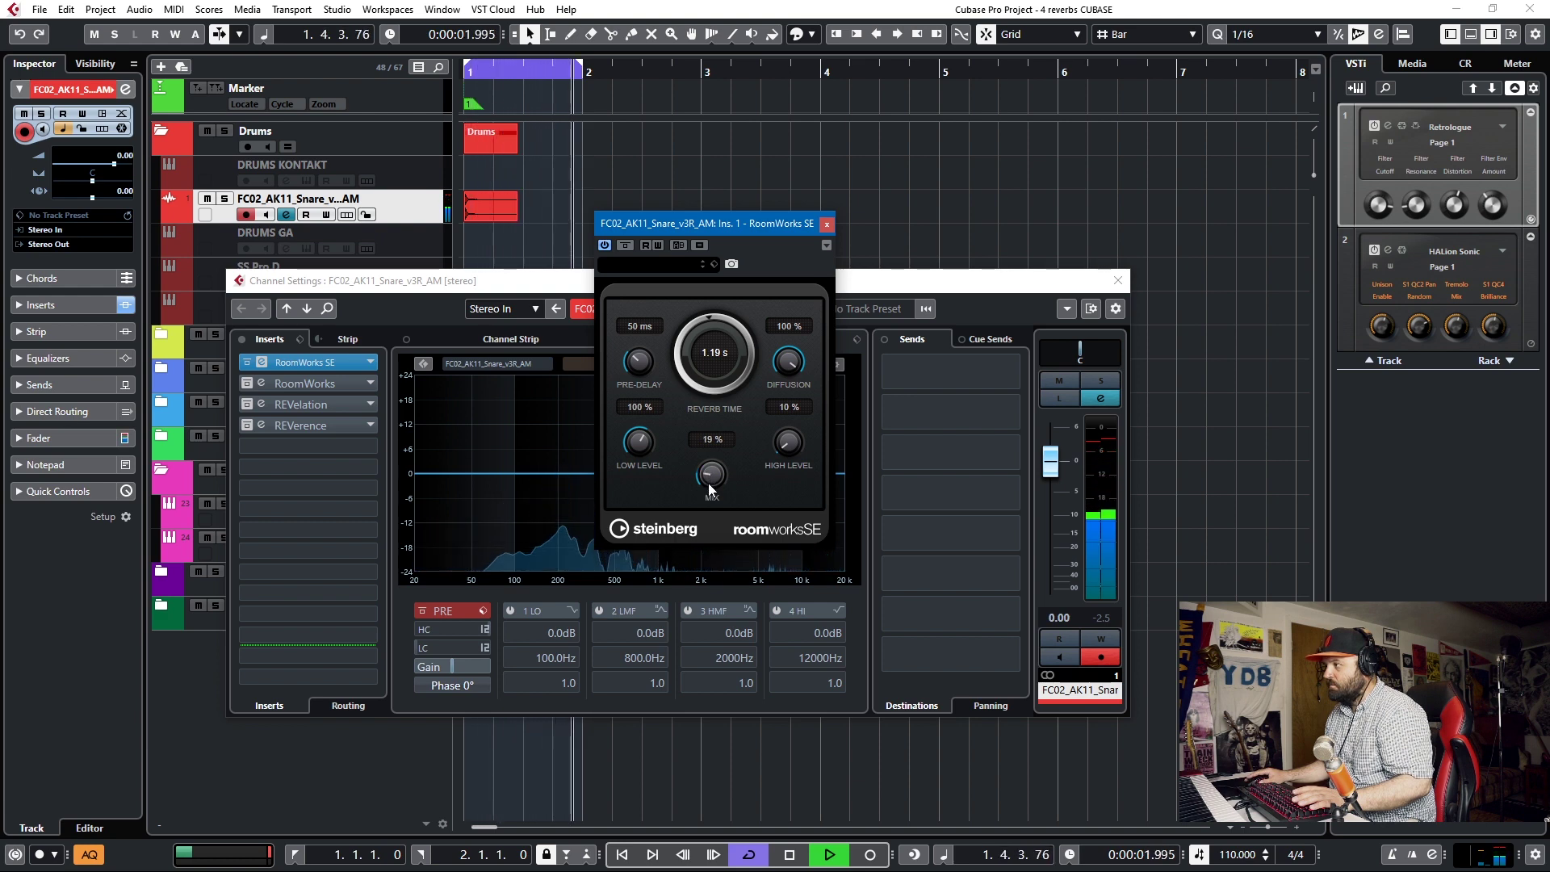
scroll(710, 488, "down", 6)
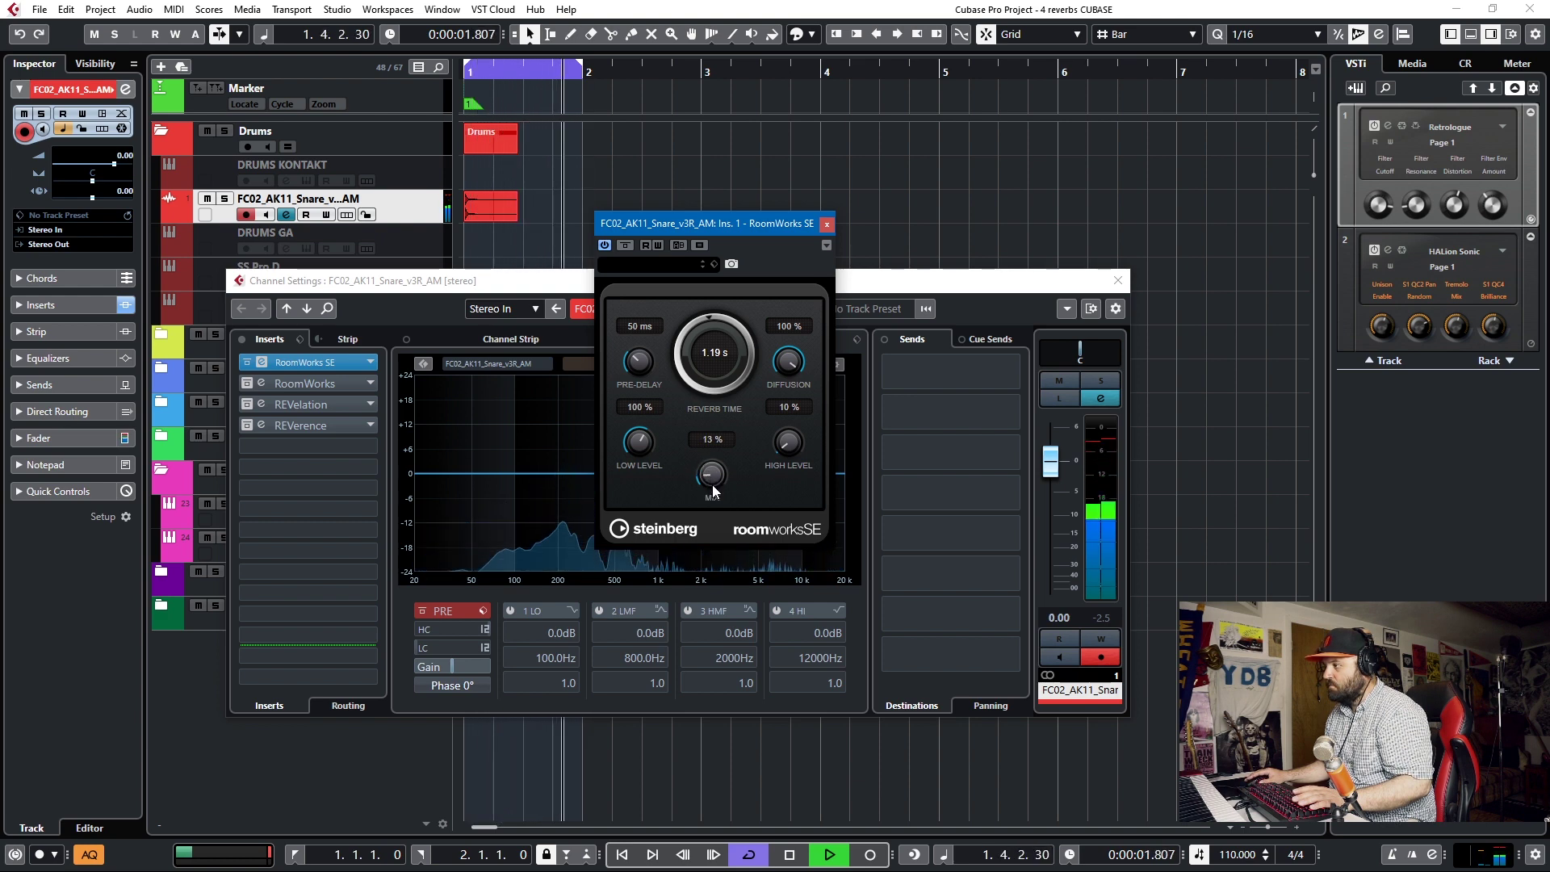
key("space")
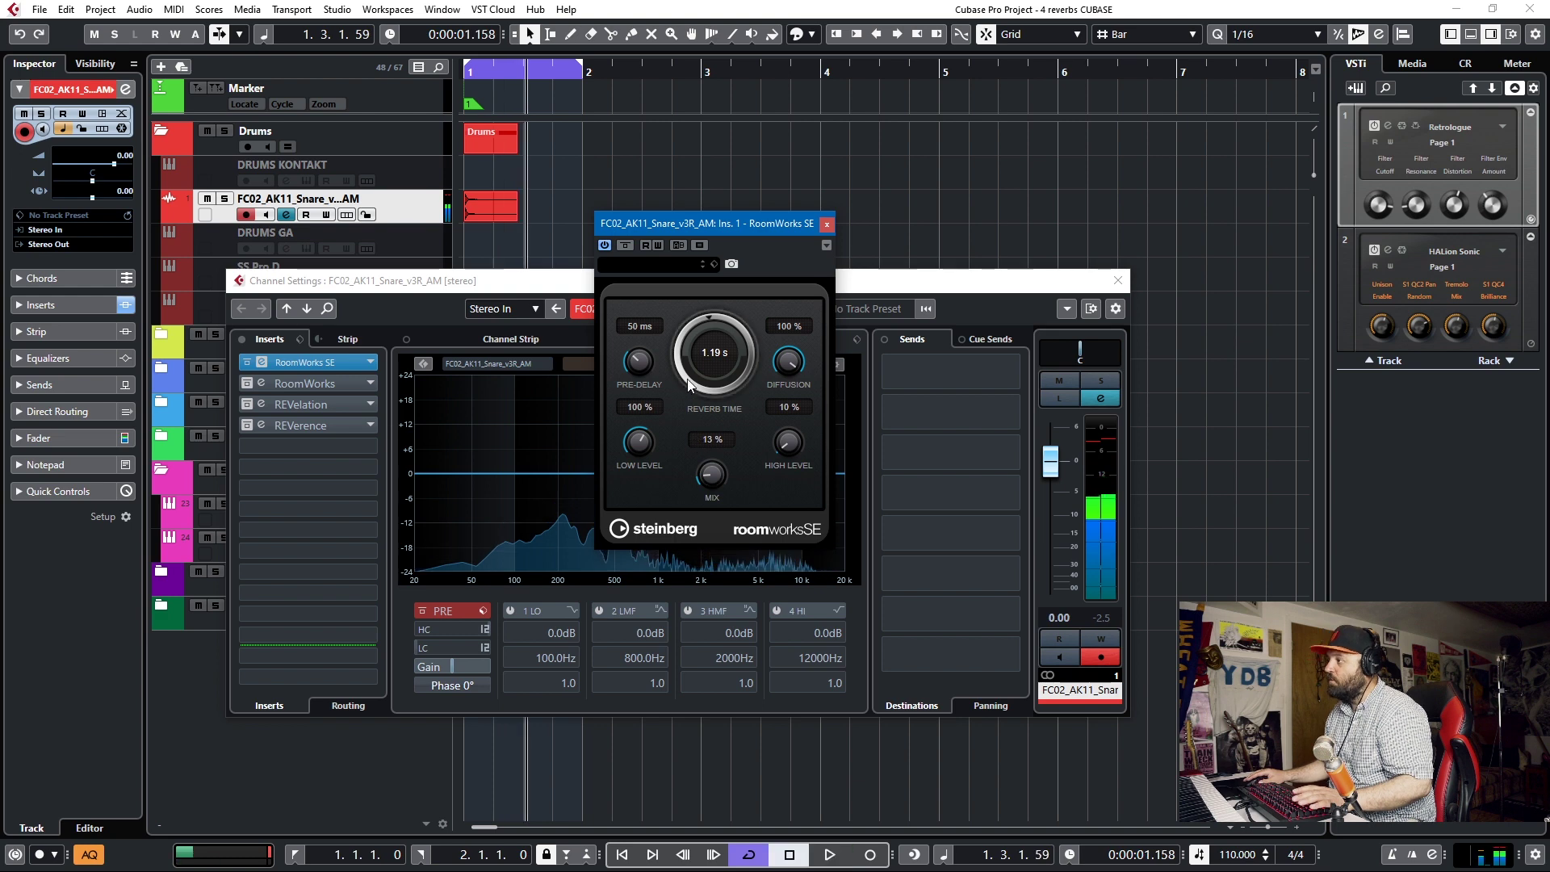
scroll(699, 385, "up", 8)
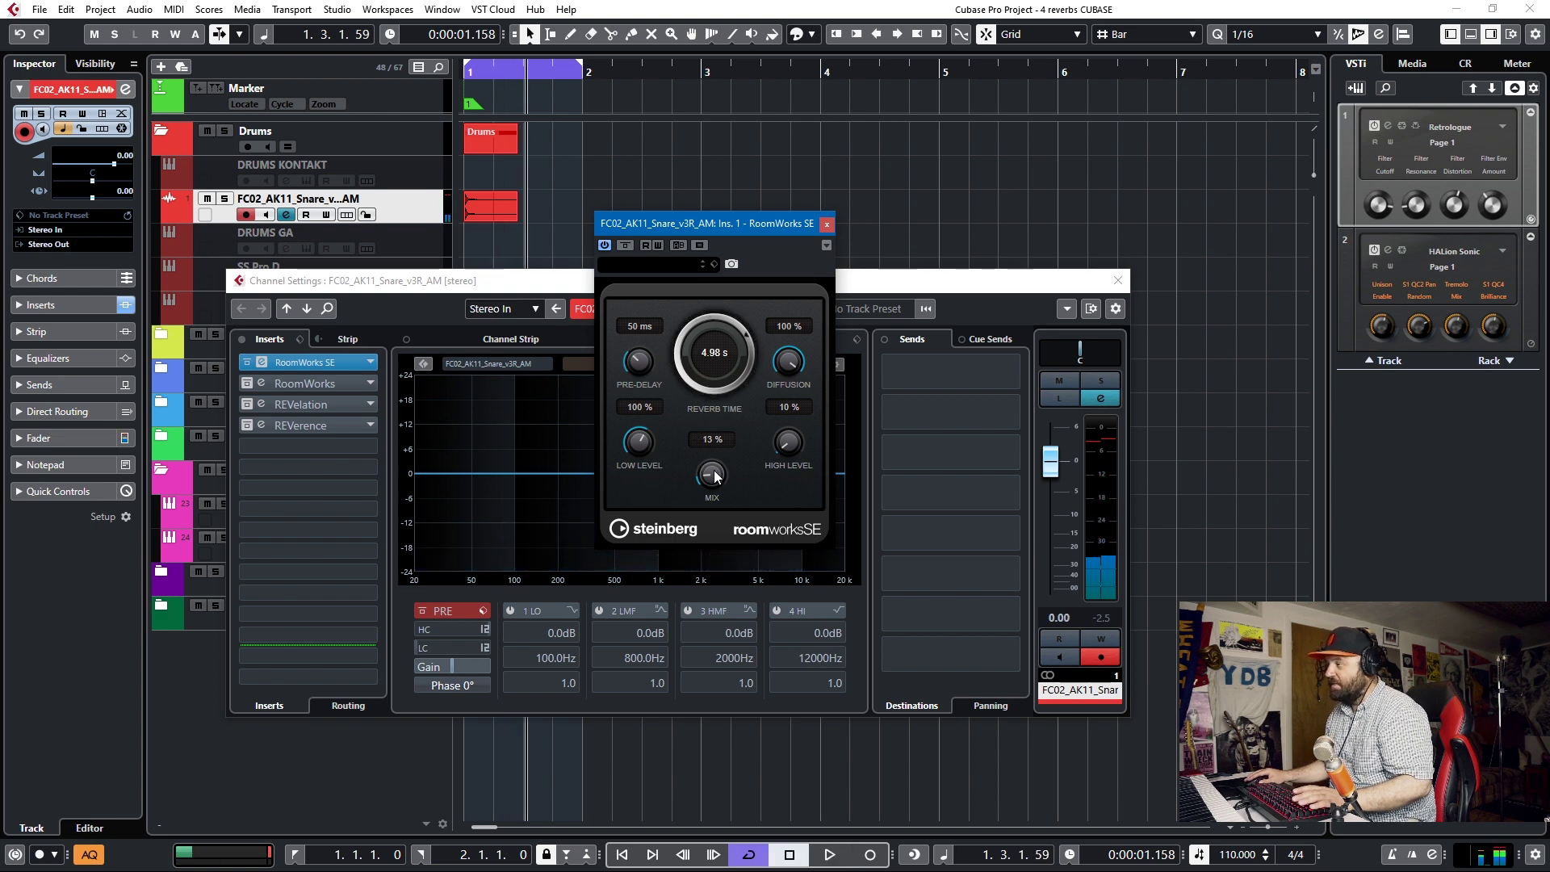
key("space")
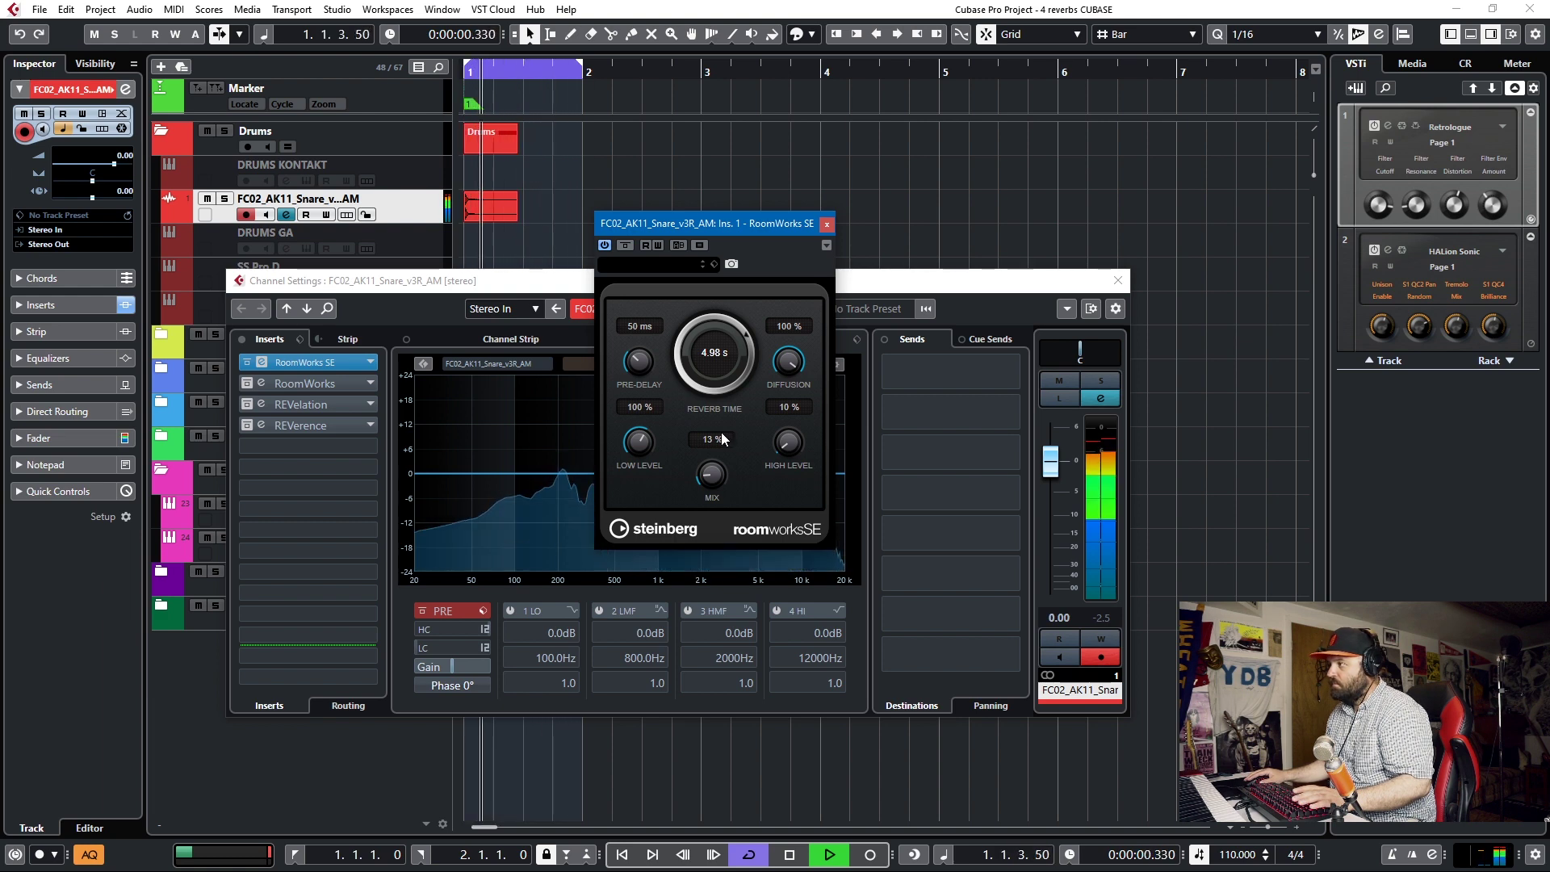
key("space")
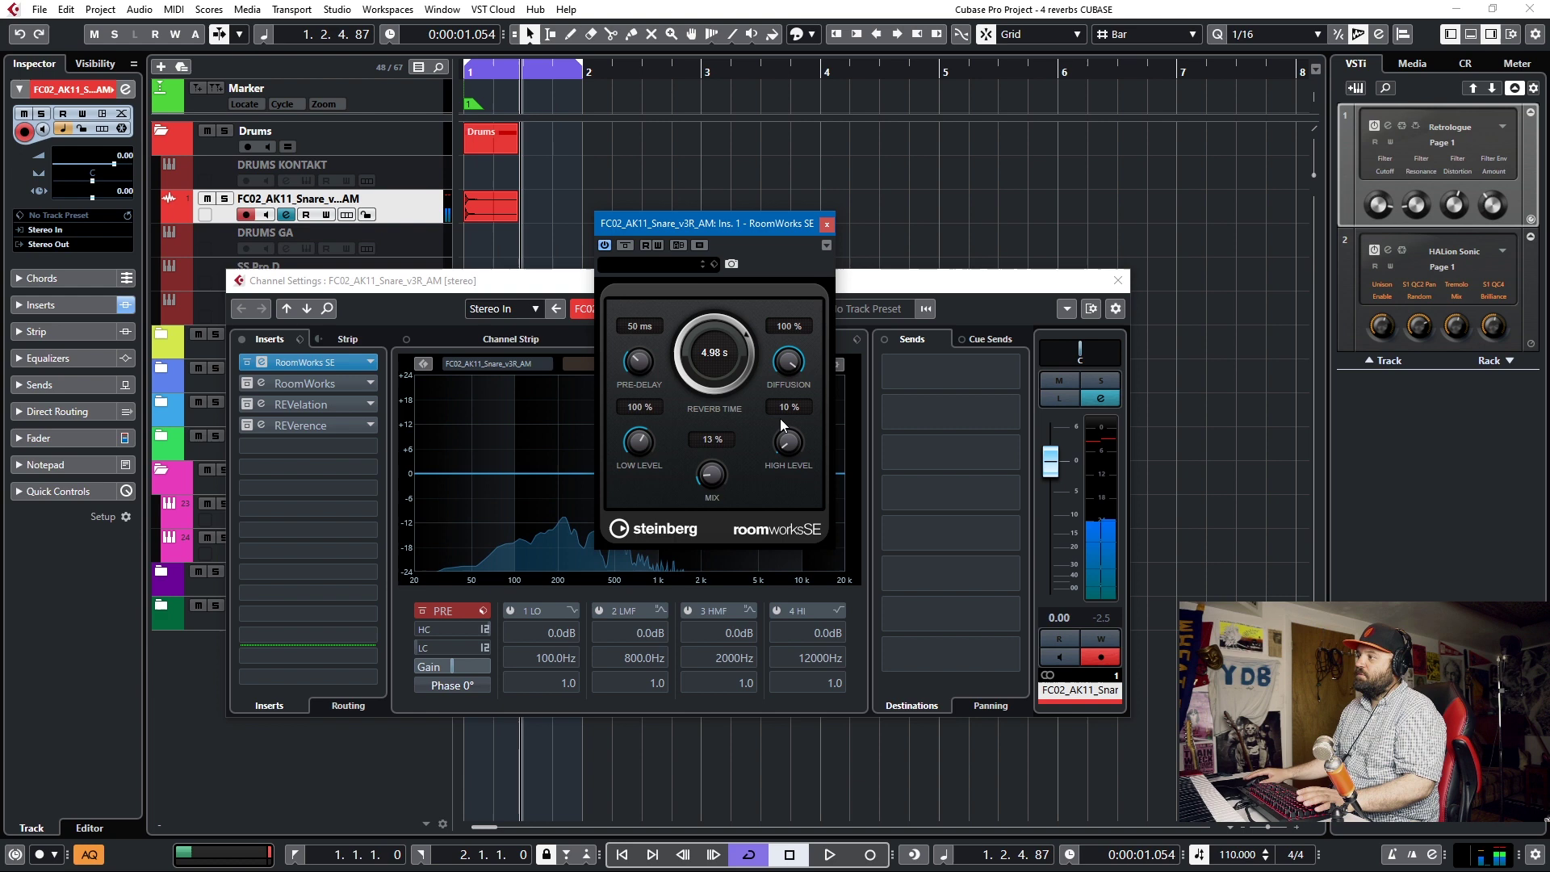
Step: Adjust RoomWorks SE diffusion while playing, ending at 100%
left_click_drag(789, 362, 791, 446)
key("space")
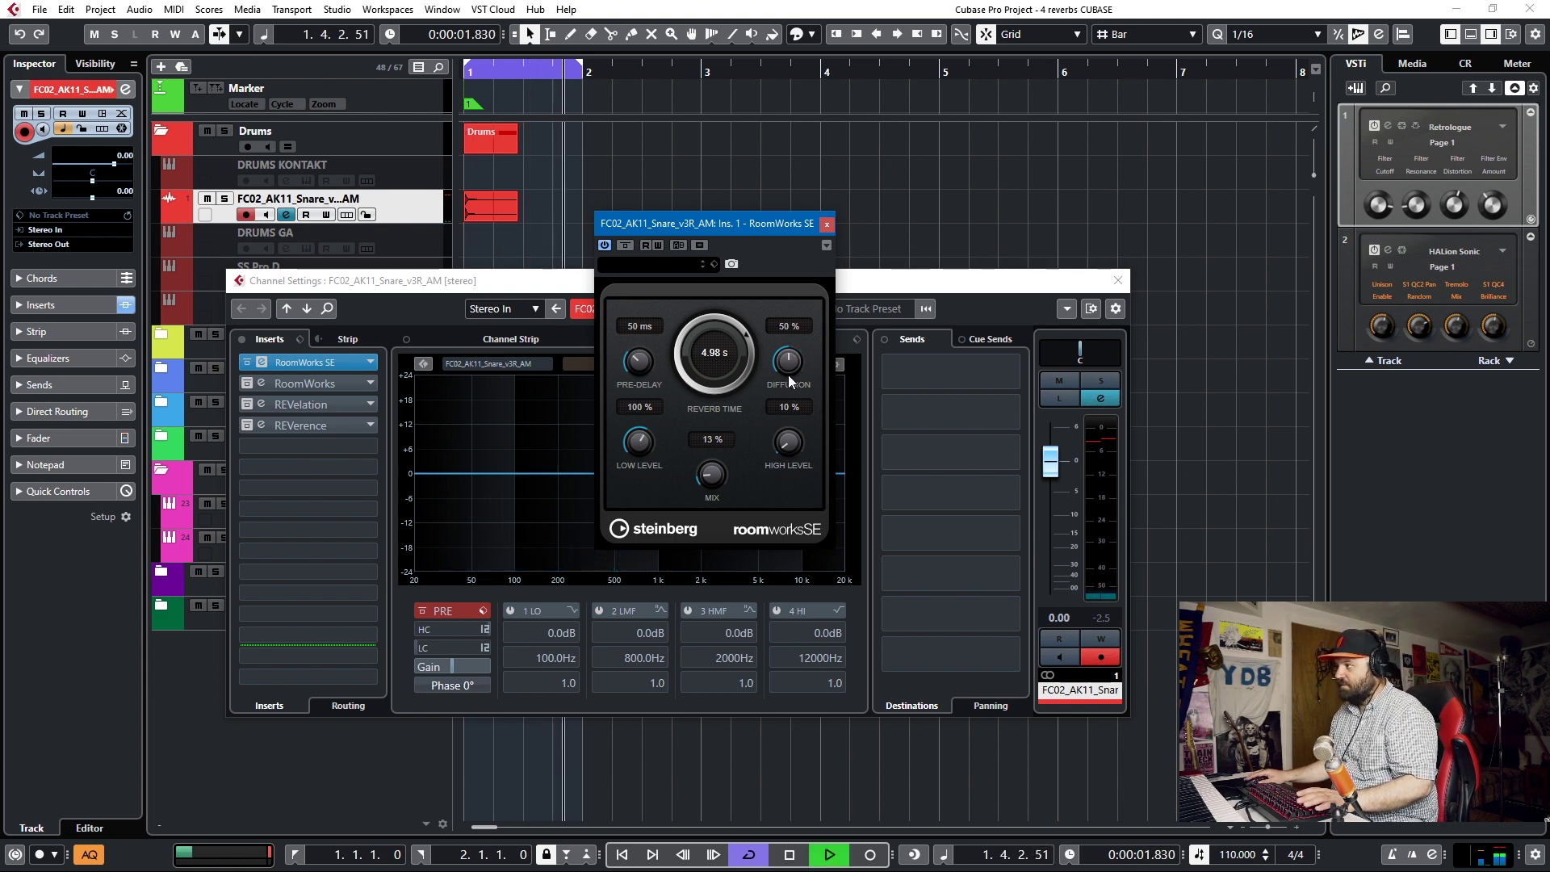
left_click_drag(787, 374, 791, 276)
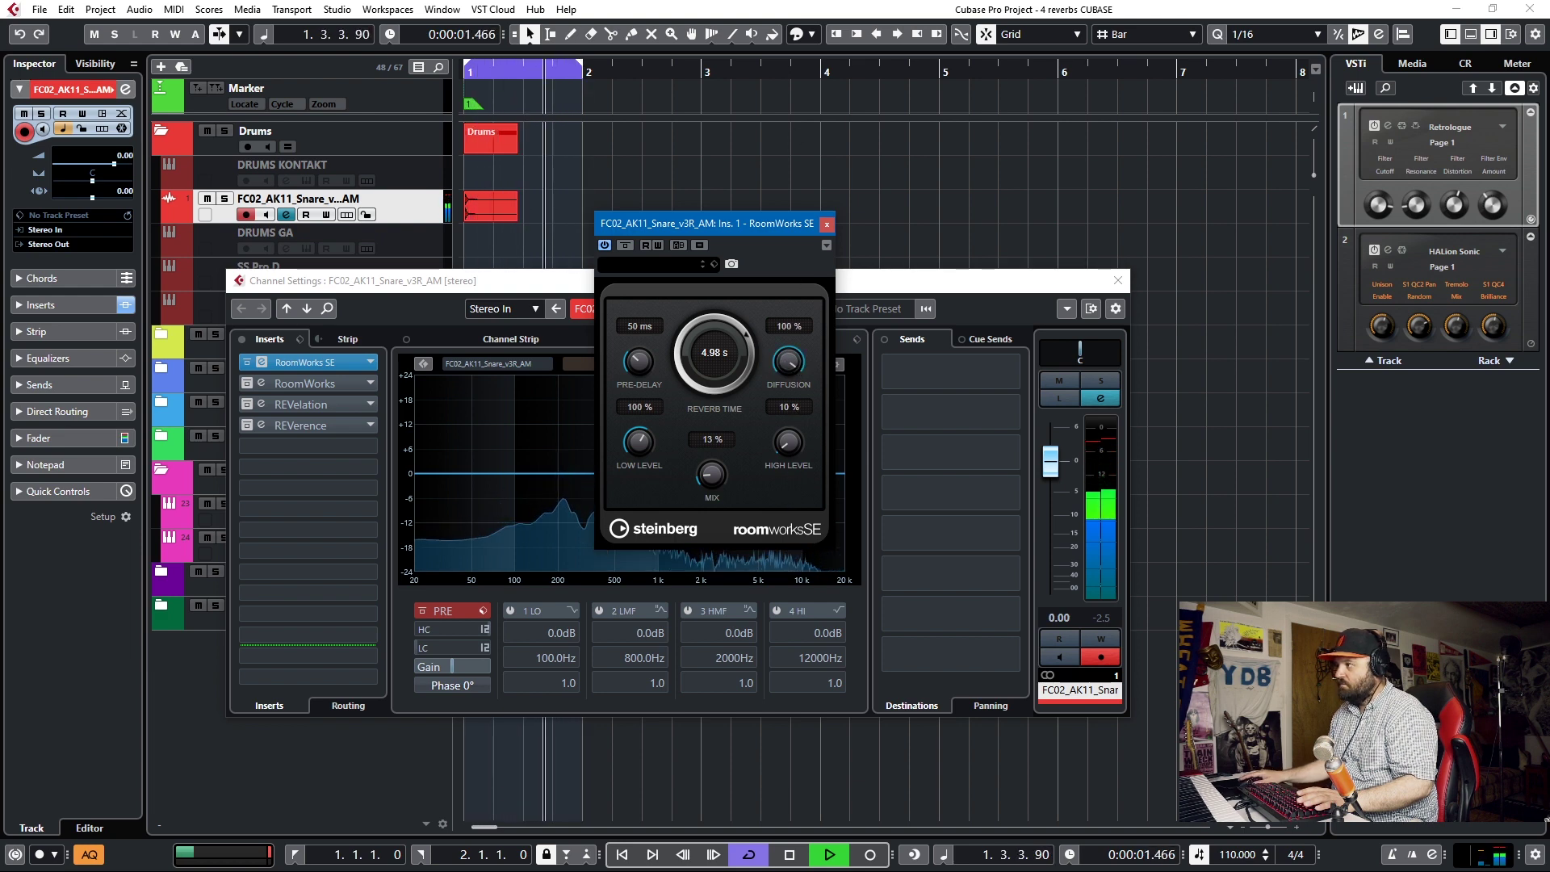
Step: Try a long RoomWorks SE pre-delay, then settle it at 40 ms while auditioning
key("space")
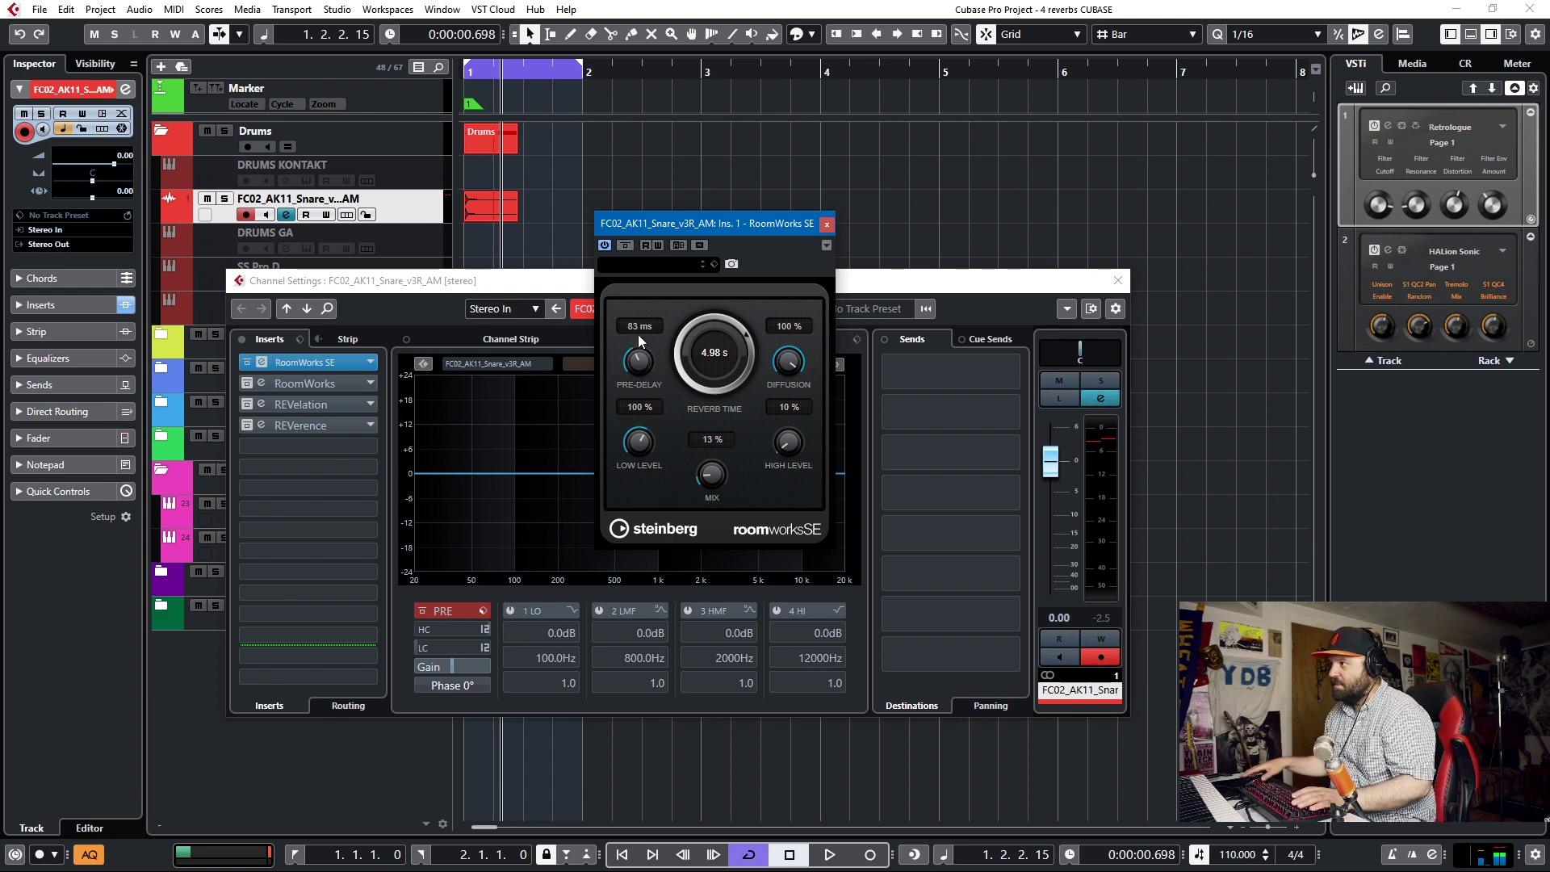
key("space")
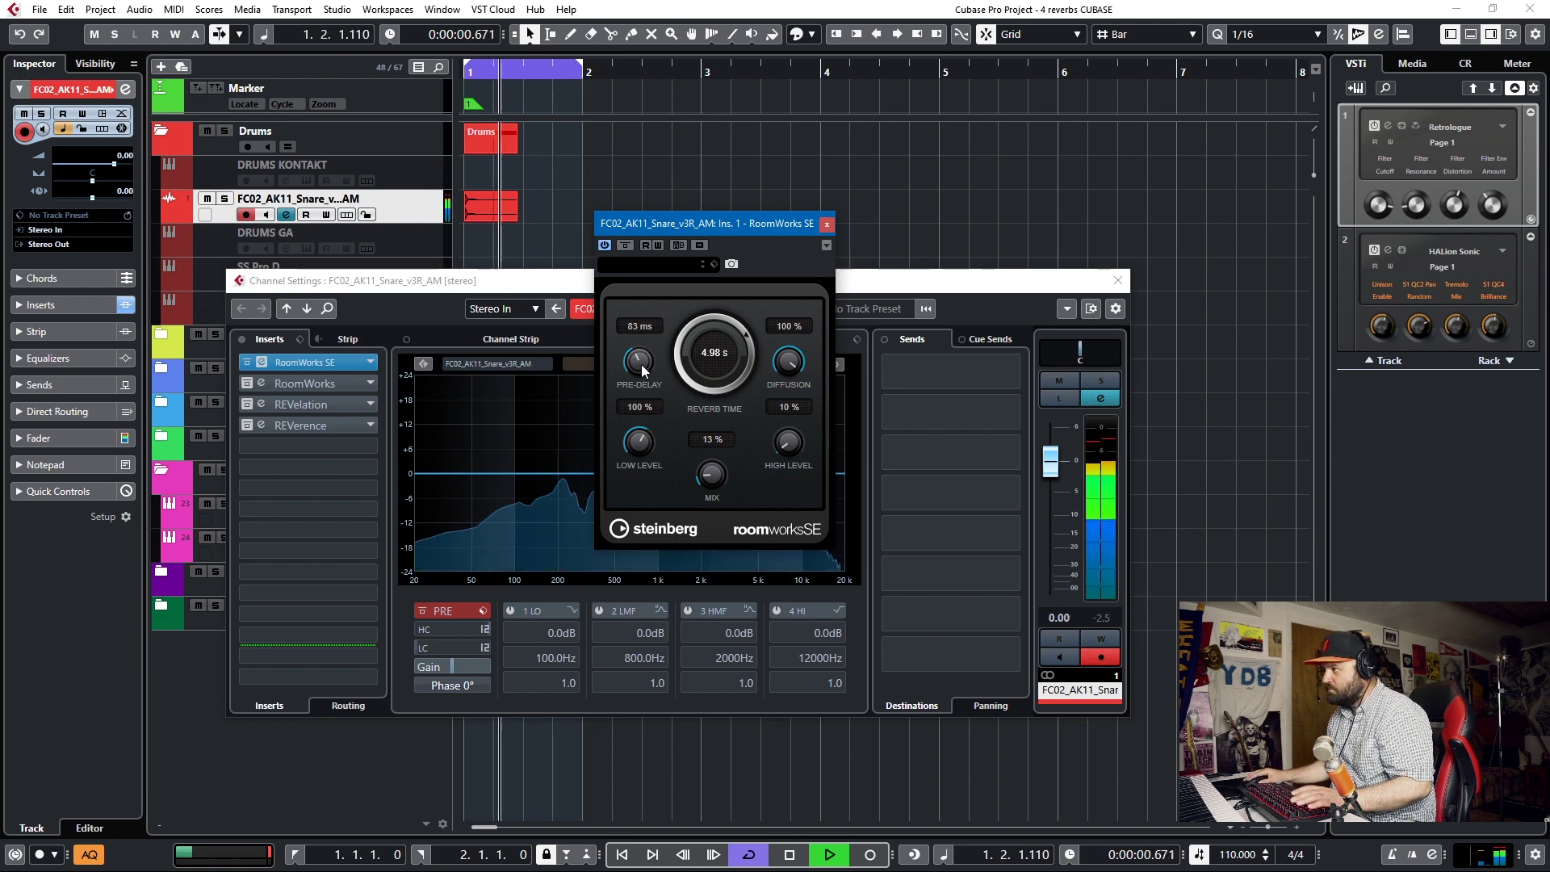
left_click_drag(641, 365, 650, 318)
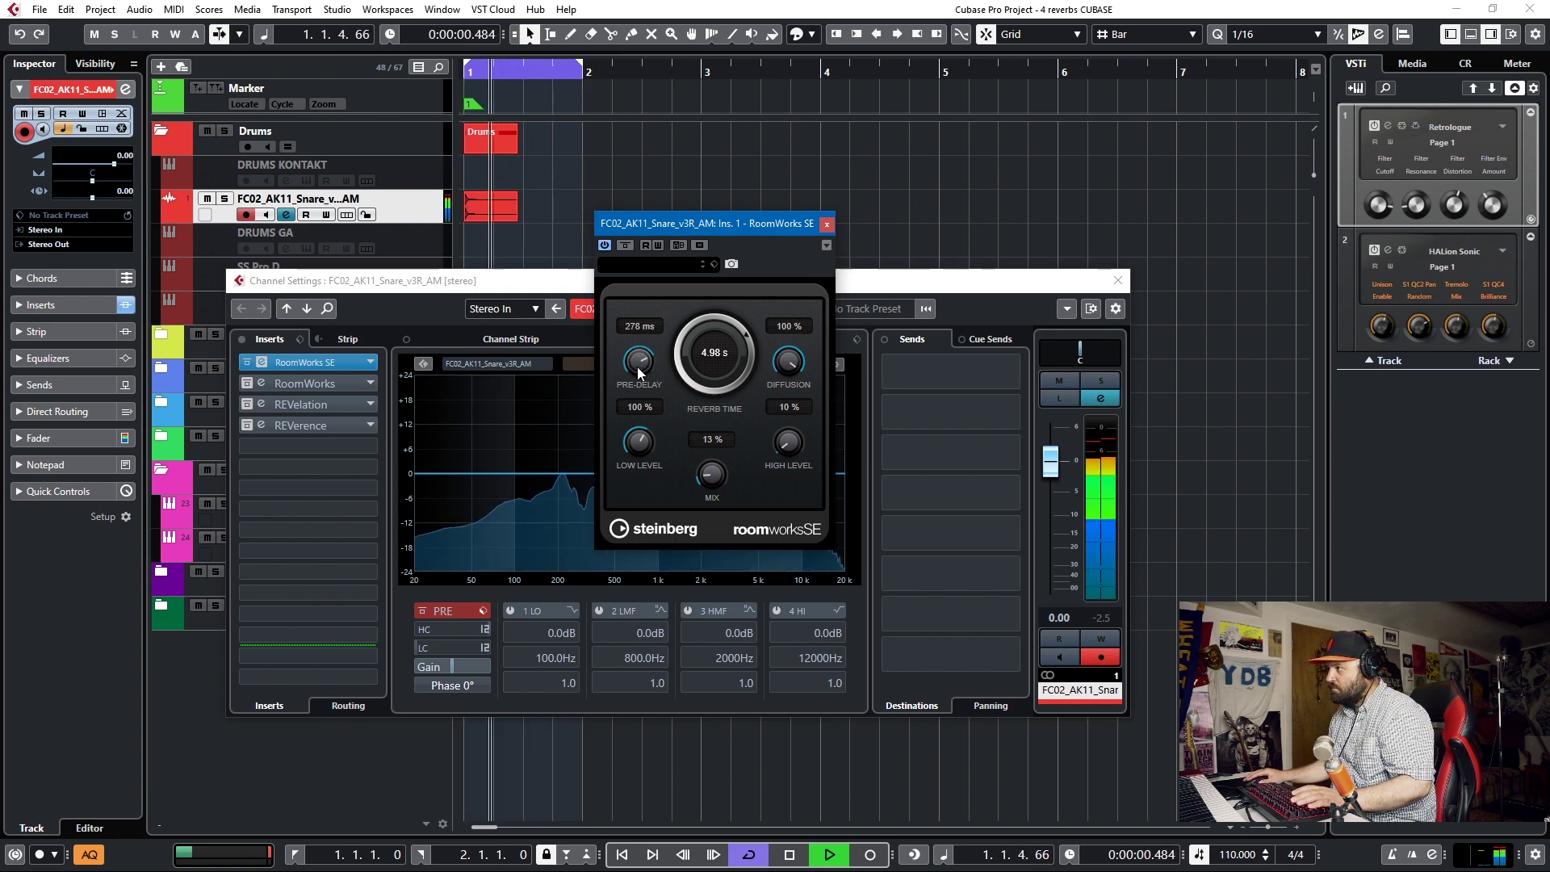
key("space")
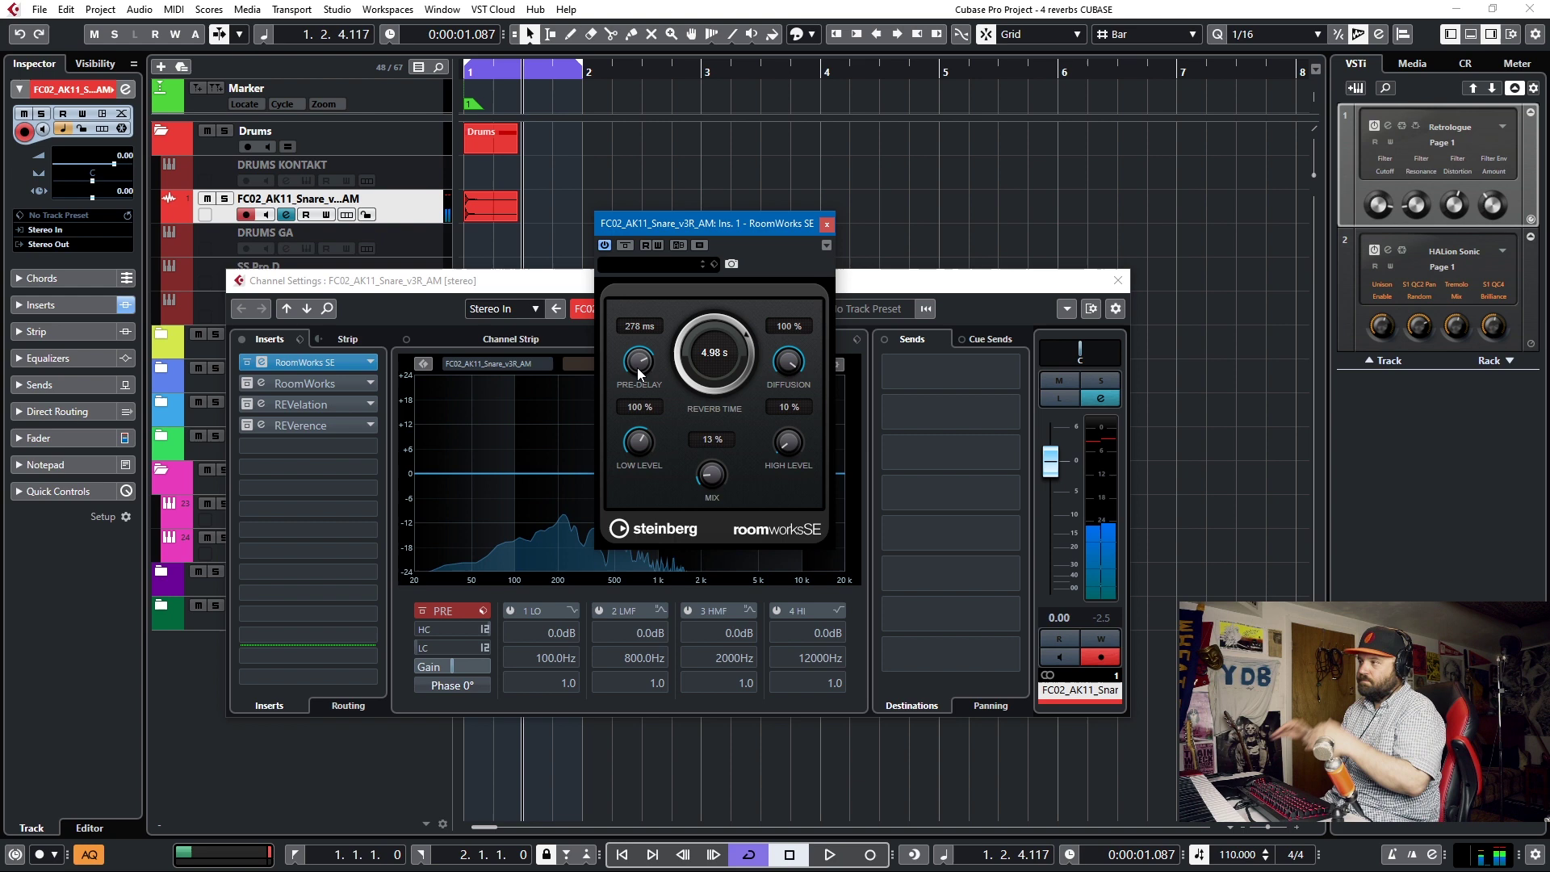
left_click_drag(636, 369, 629, 436)
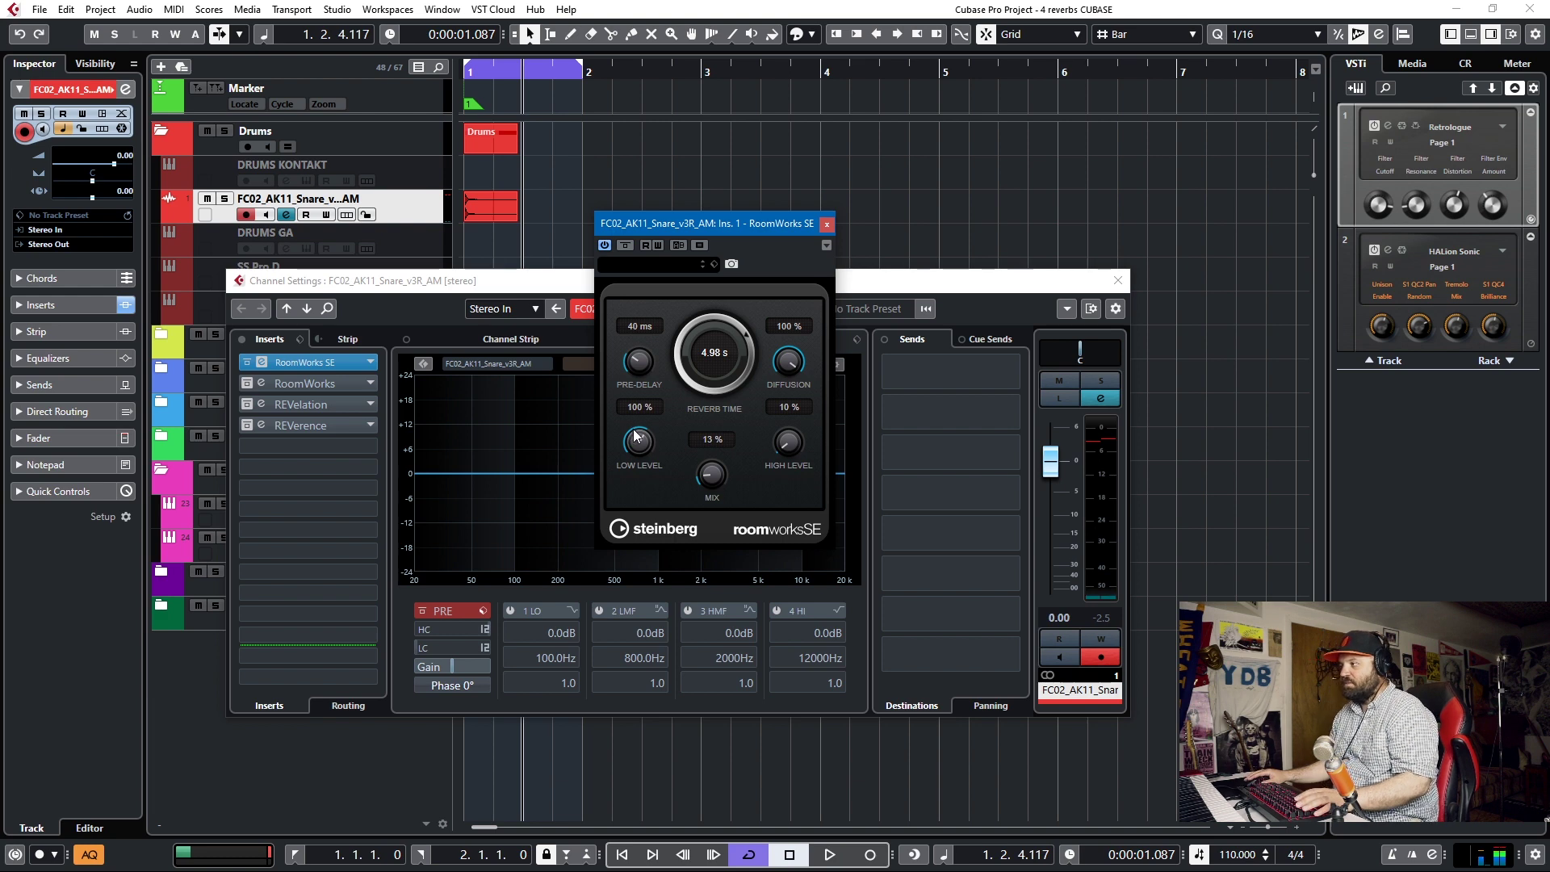
key("space")
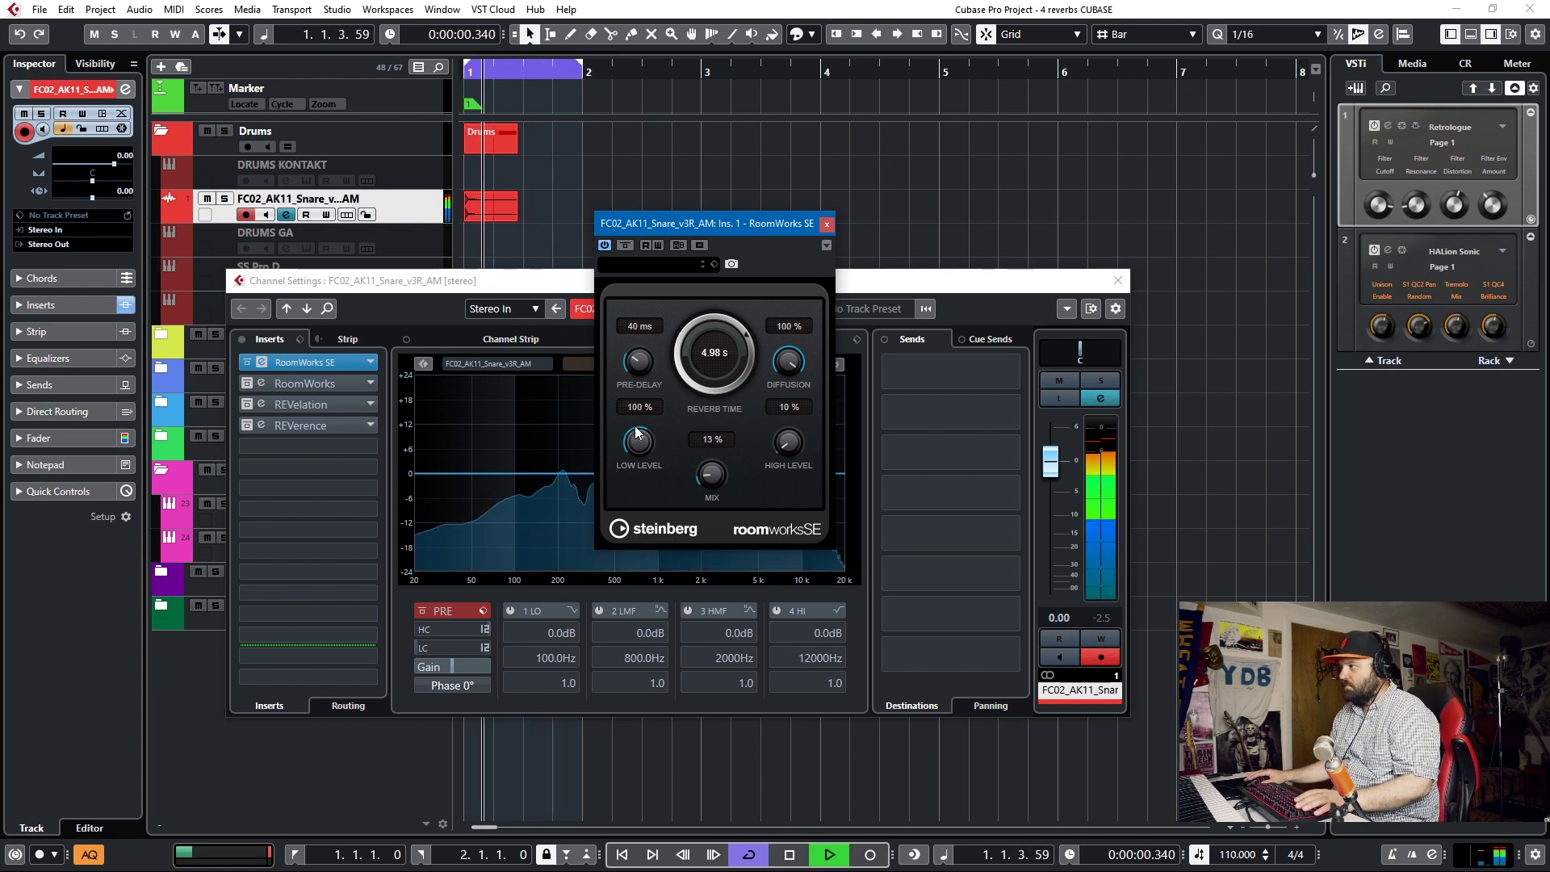
key("space")
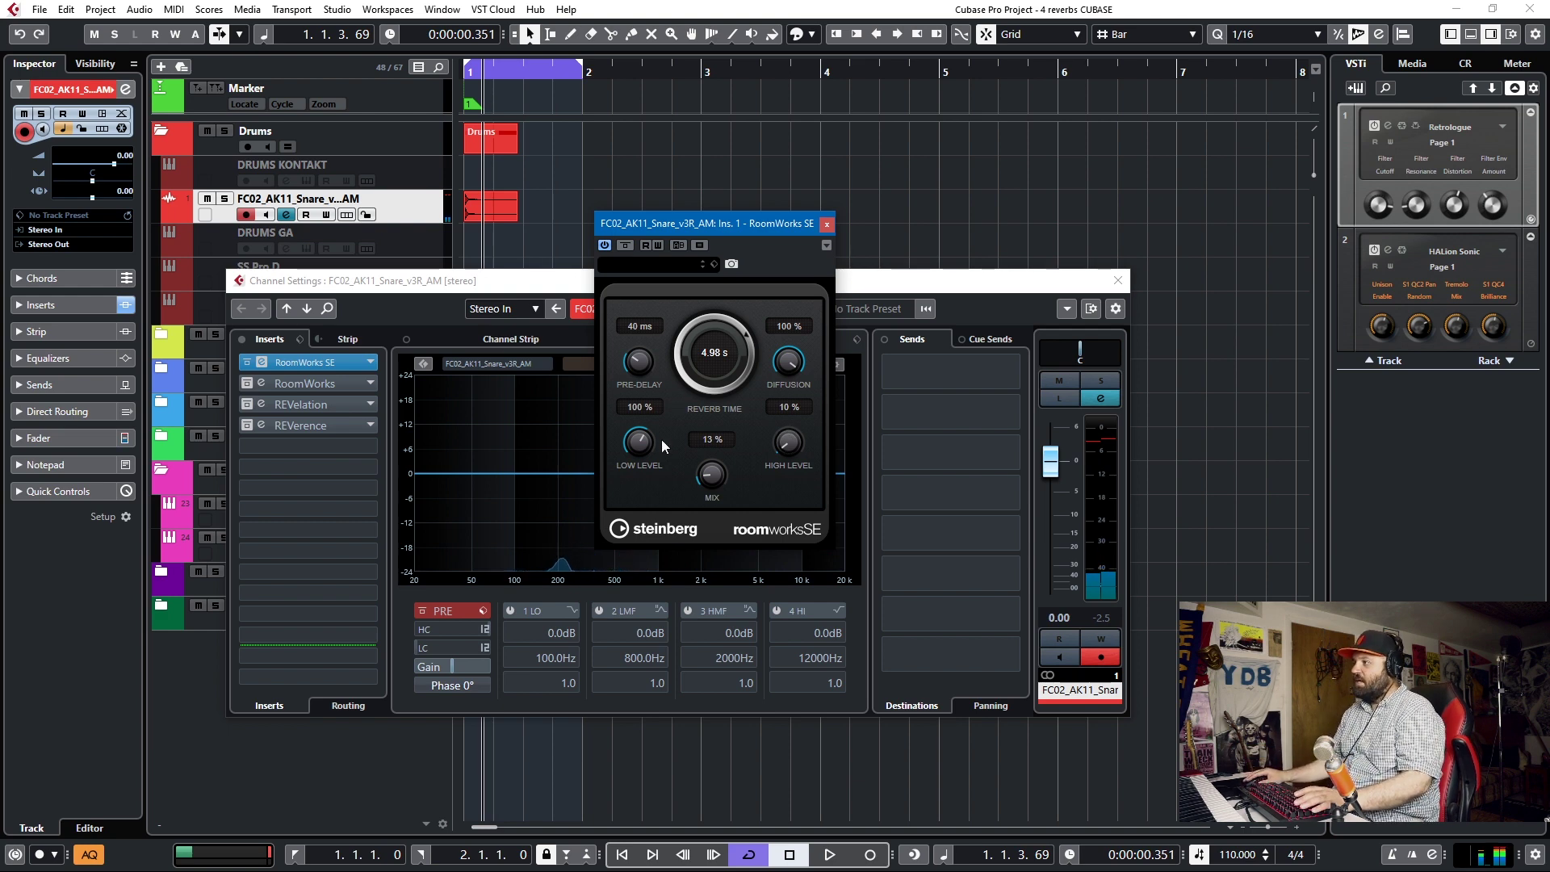
Step: Adjust the RoomWorks SE low level during playback, ending near 37%
left_click_drag(645, 443, 625, 556)
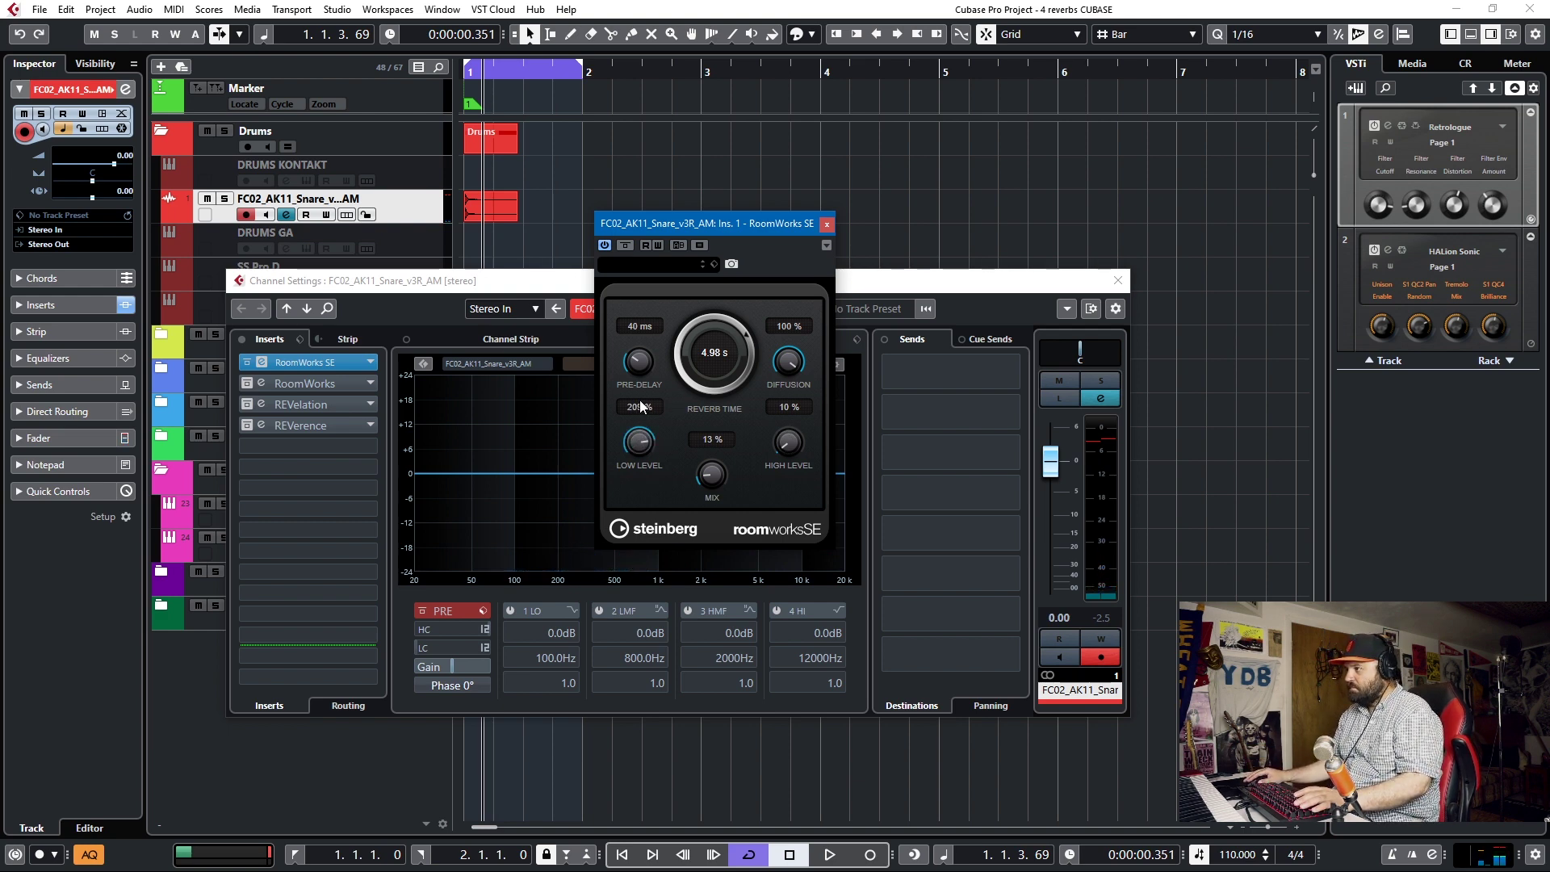
key("space")
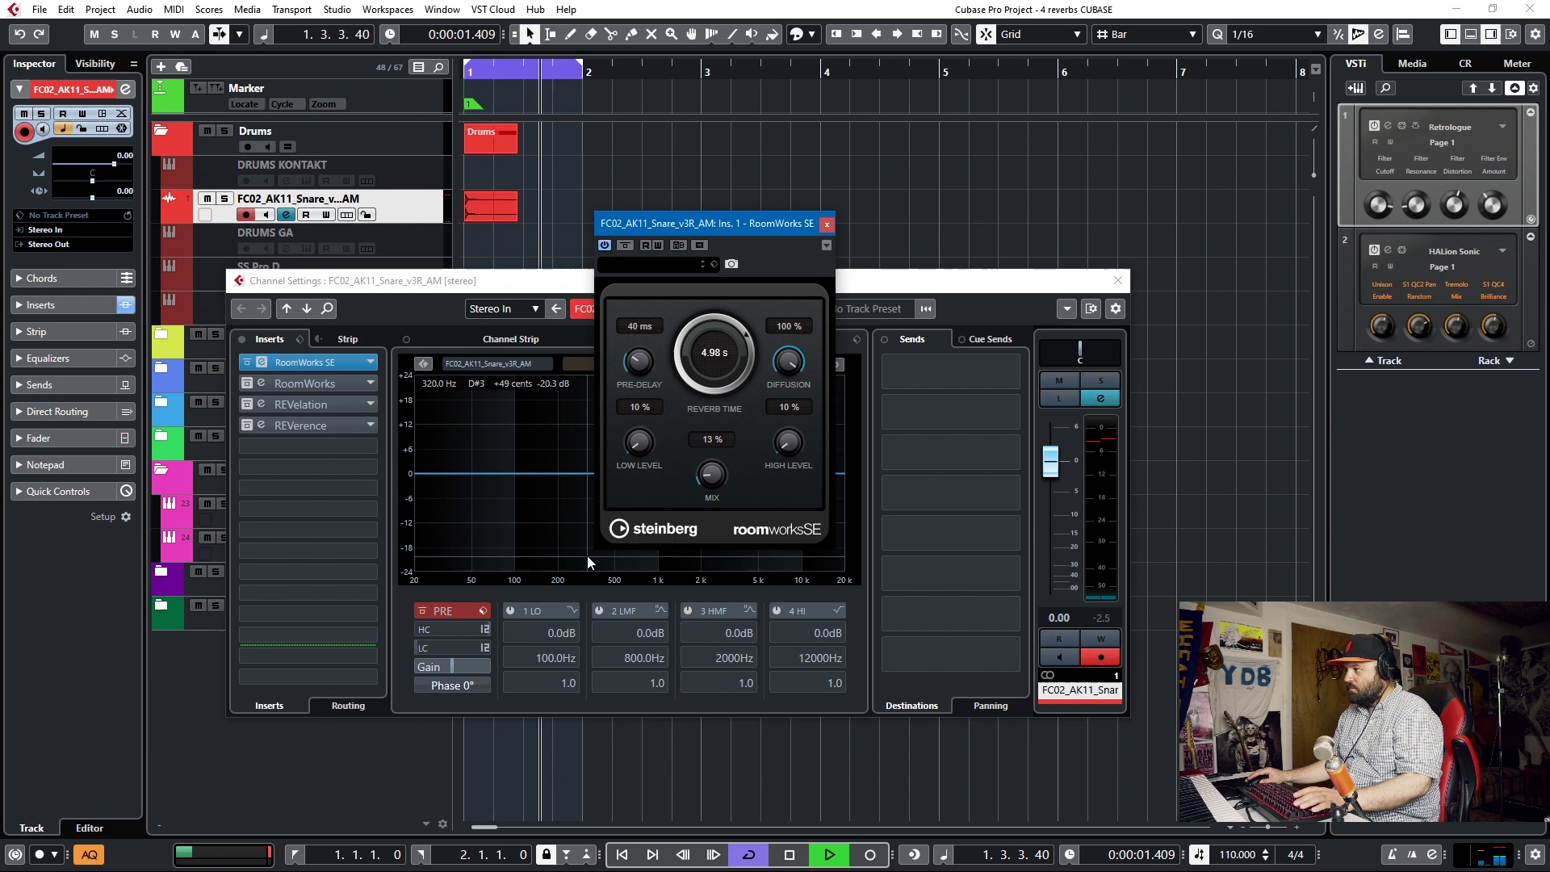
left_click_drag(637, 441, 632, 548)
key("space")
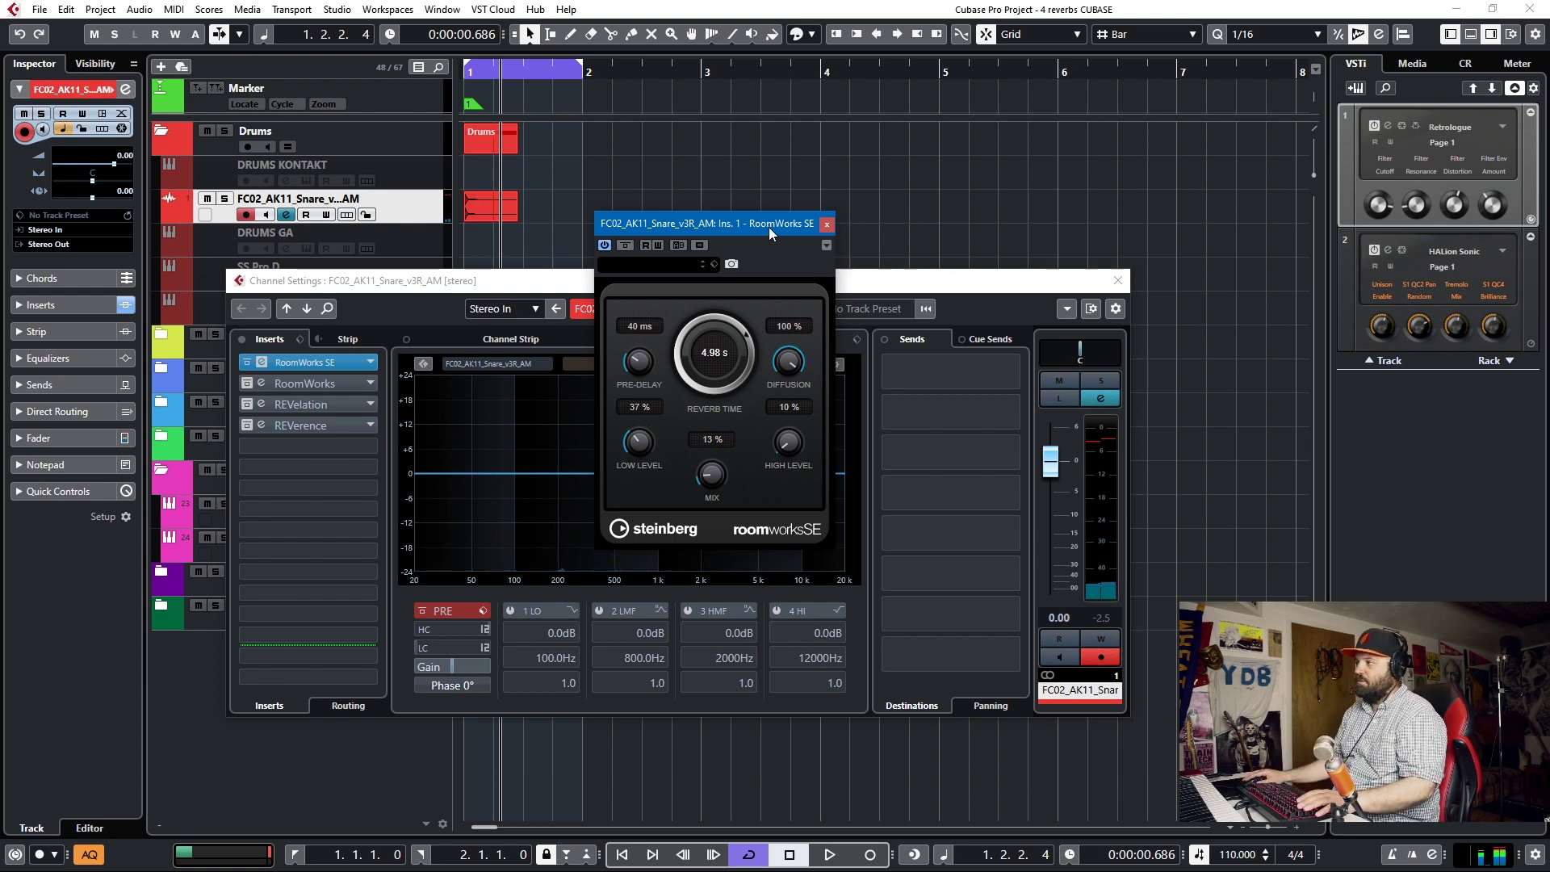
Step: Close RoomWorks SE and open the snare's full RoomWorks editor over the channel settings
left_click(826, 225)
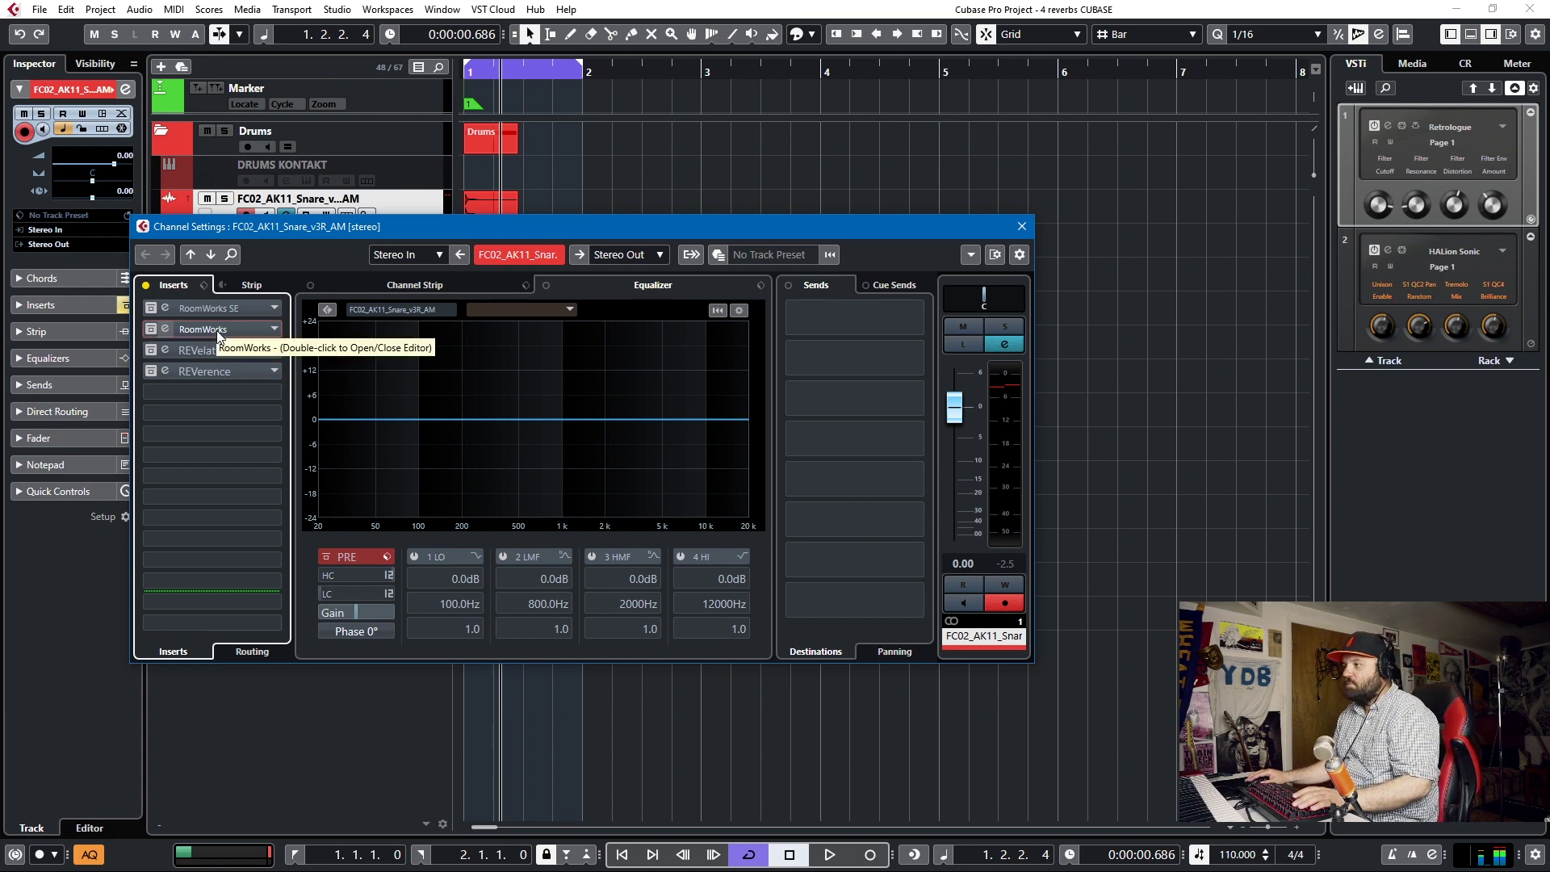
double_click(216, 330)
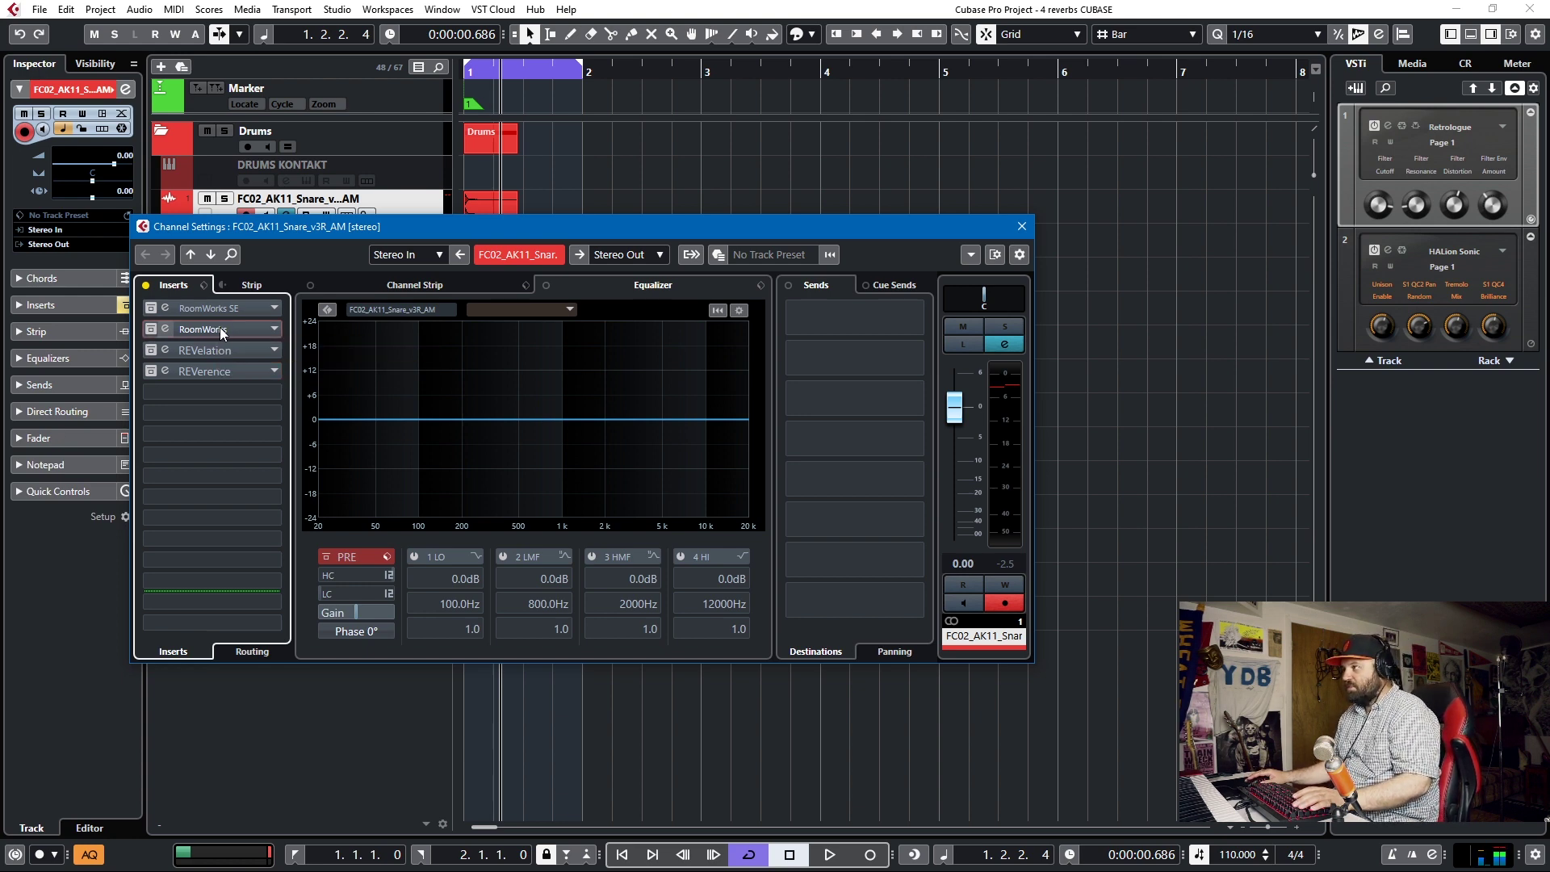
left_click_drag(628, 245, 525, 231)
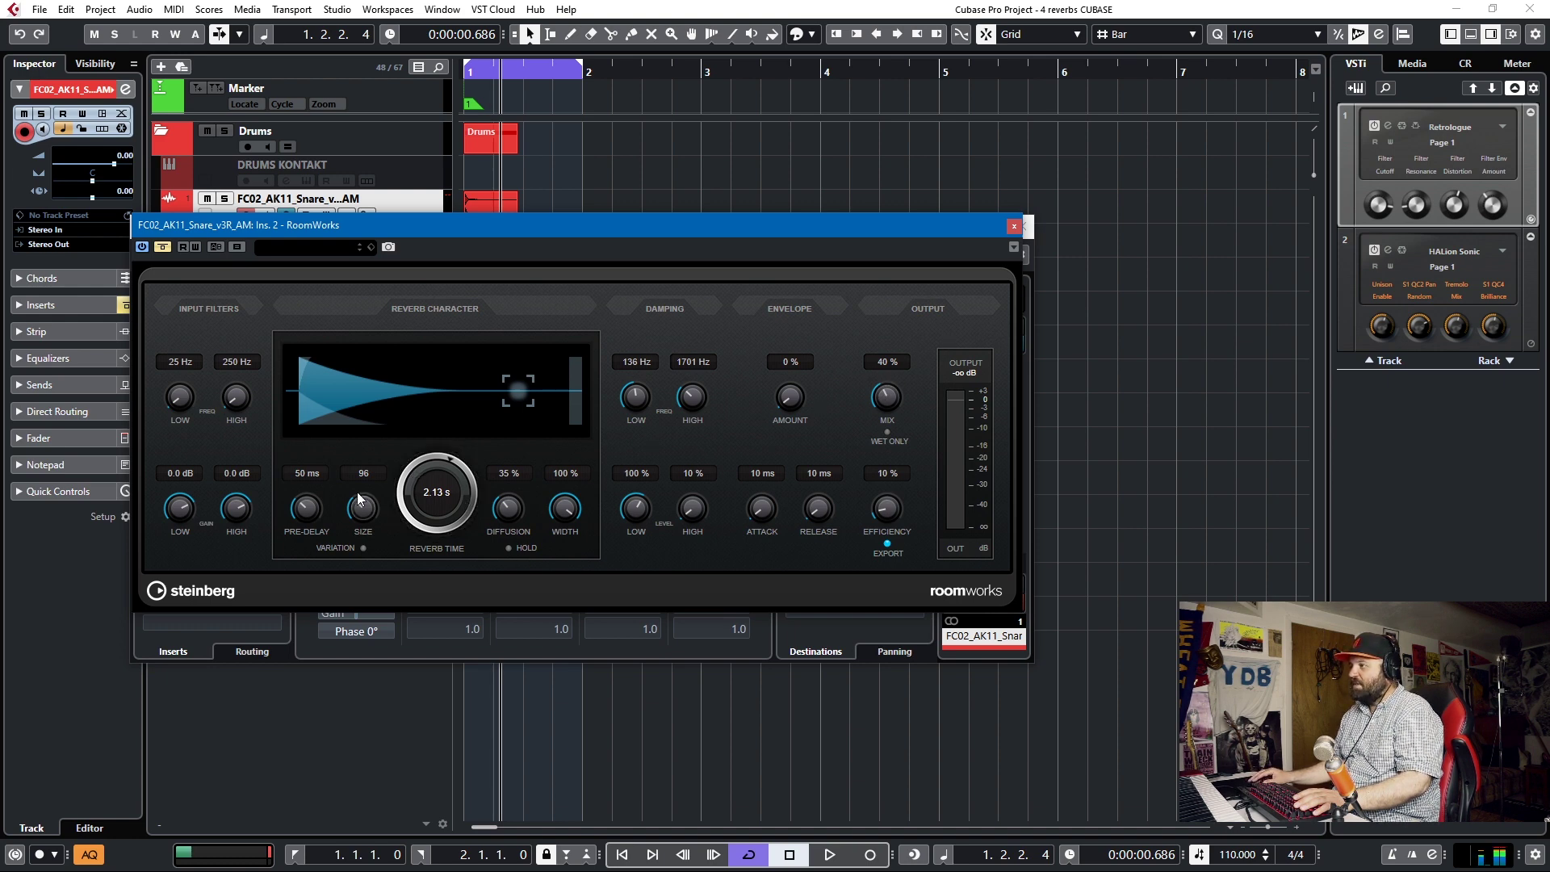
Step: Adjust RoomWorks size and stereo width, activating the bypassed reverb during playback
left_click_drag(360, 498, 410, 512)
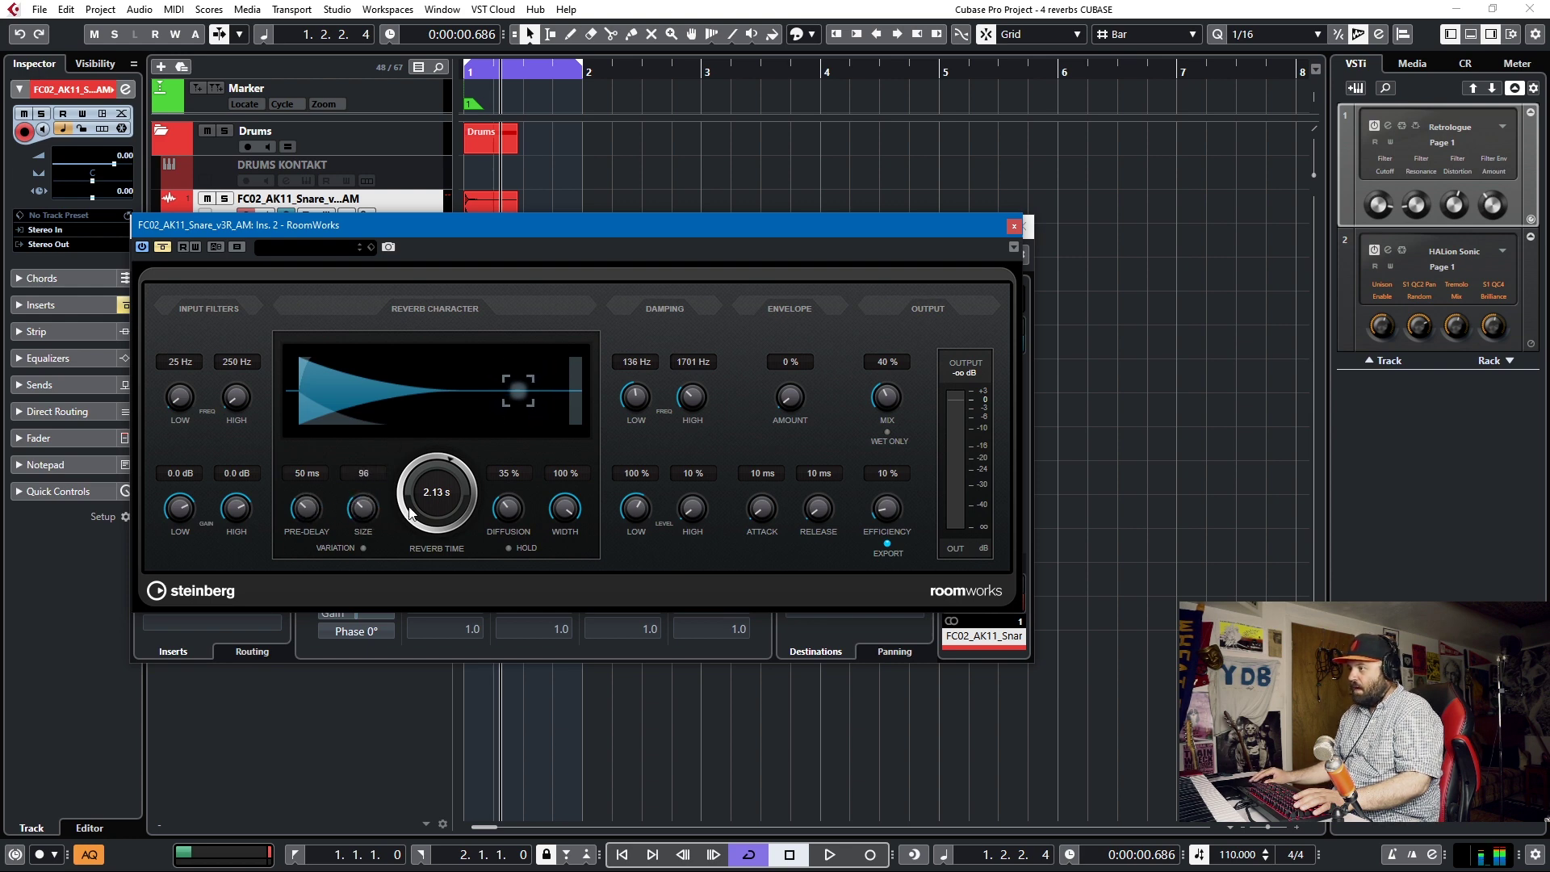
left_click_drag(571, 490, 562, 564)
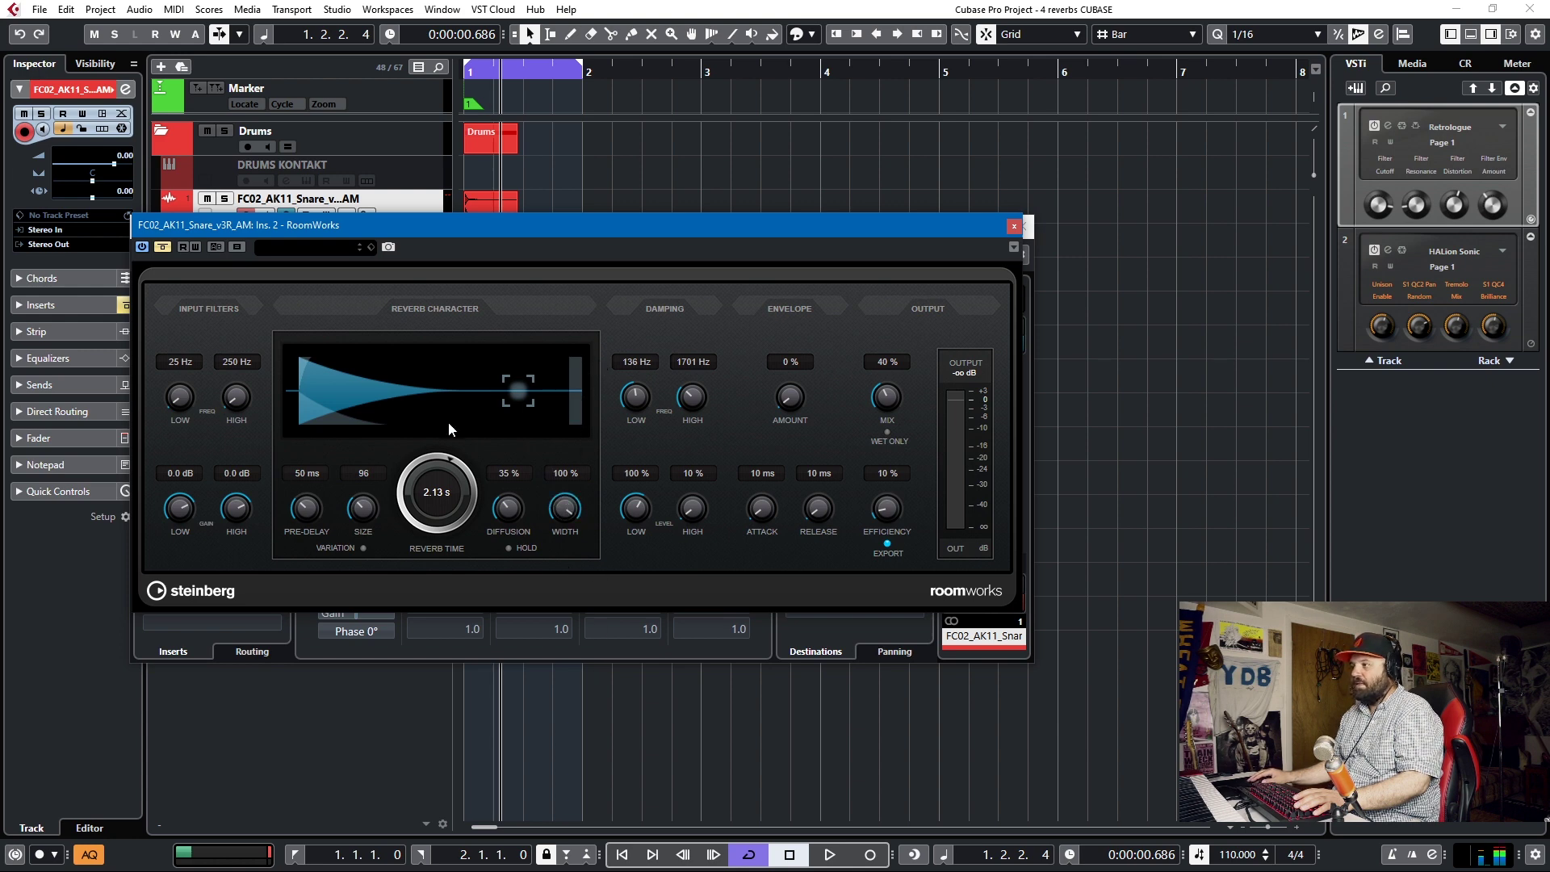
scroll(402, 491, "up", 3)
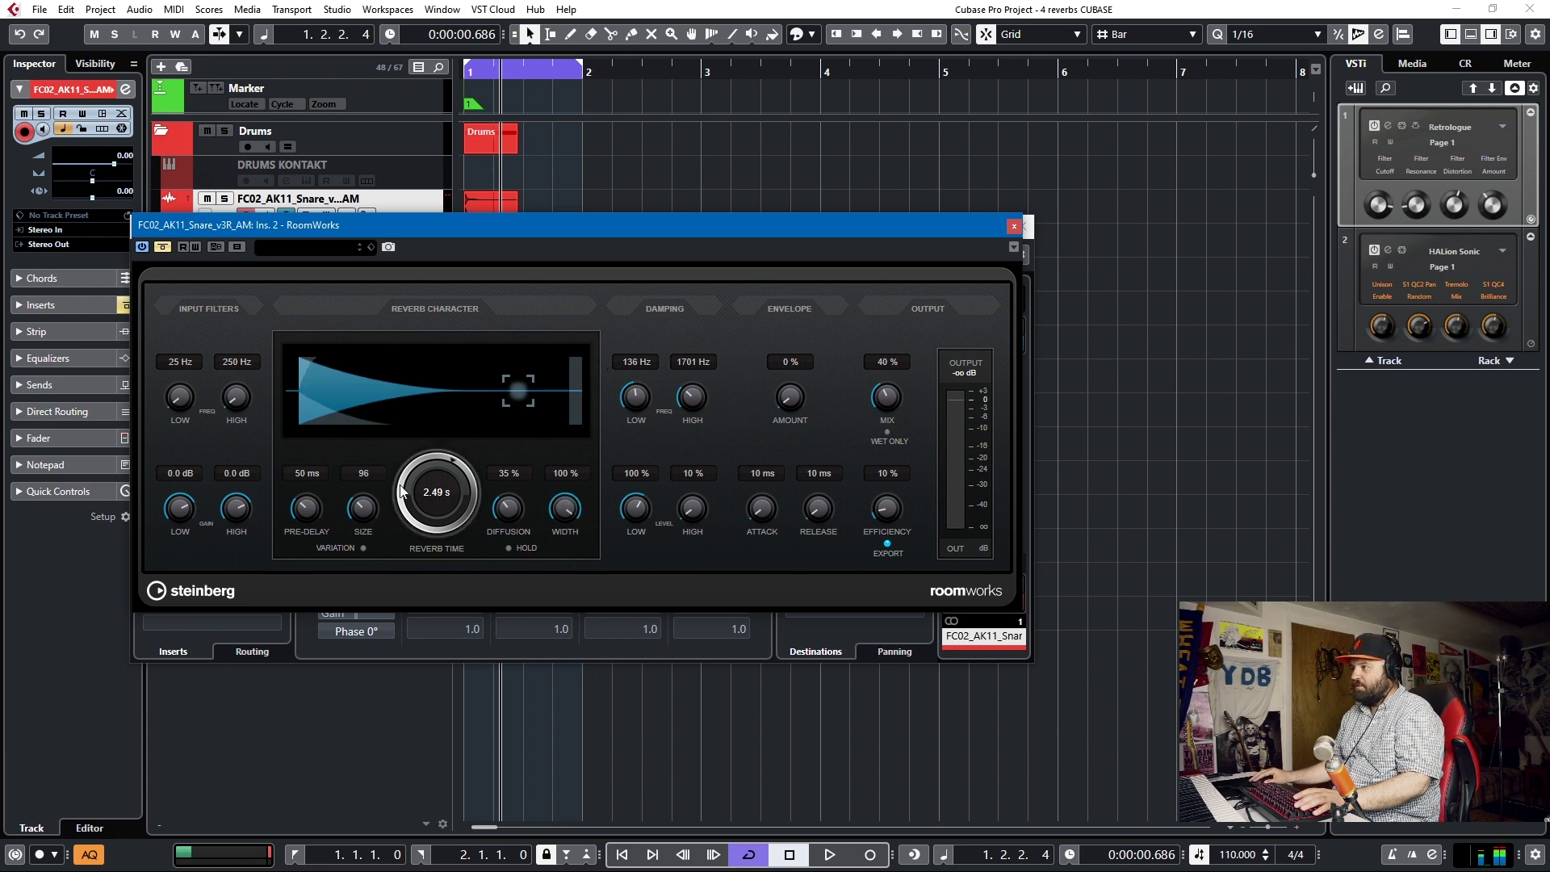
scroll(362, 508, "up", 5)
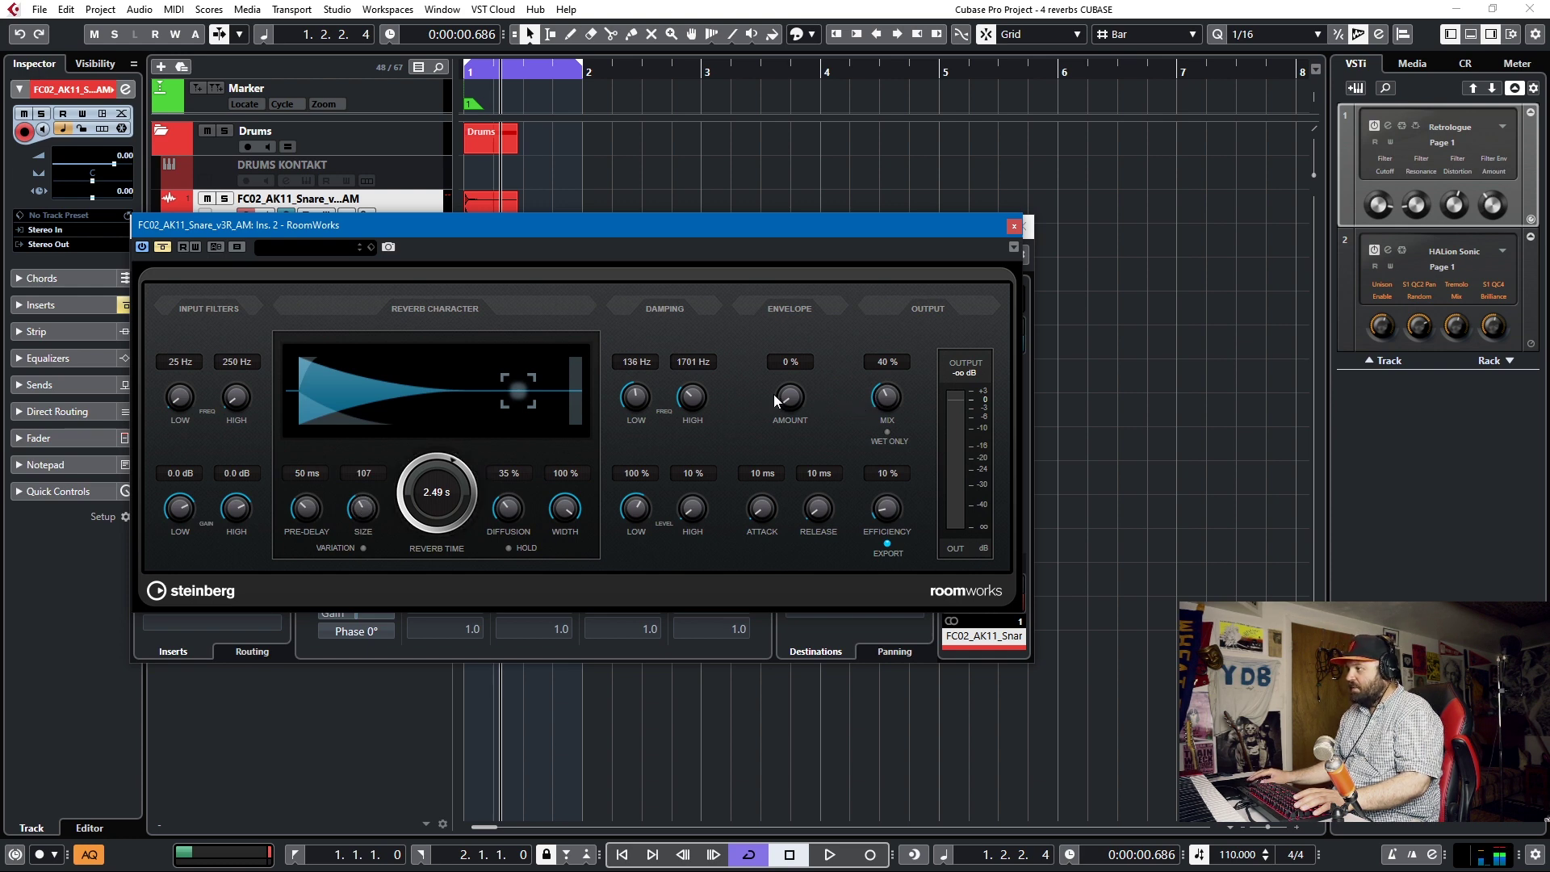
key("space")
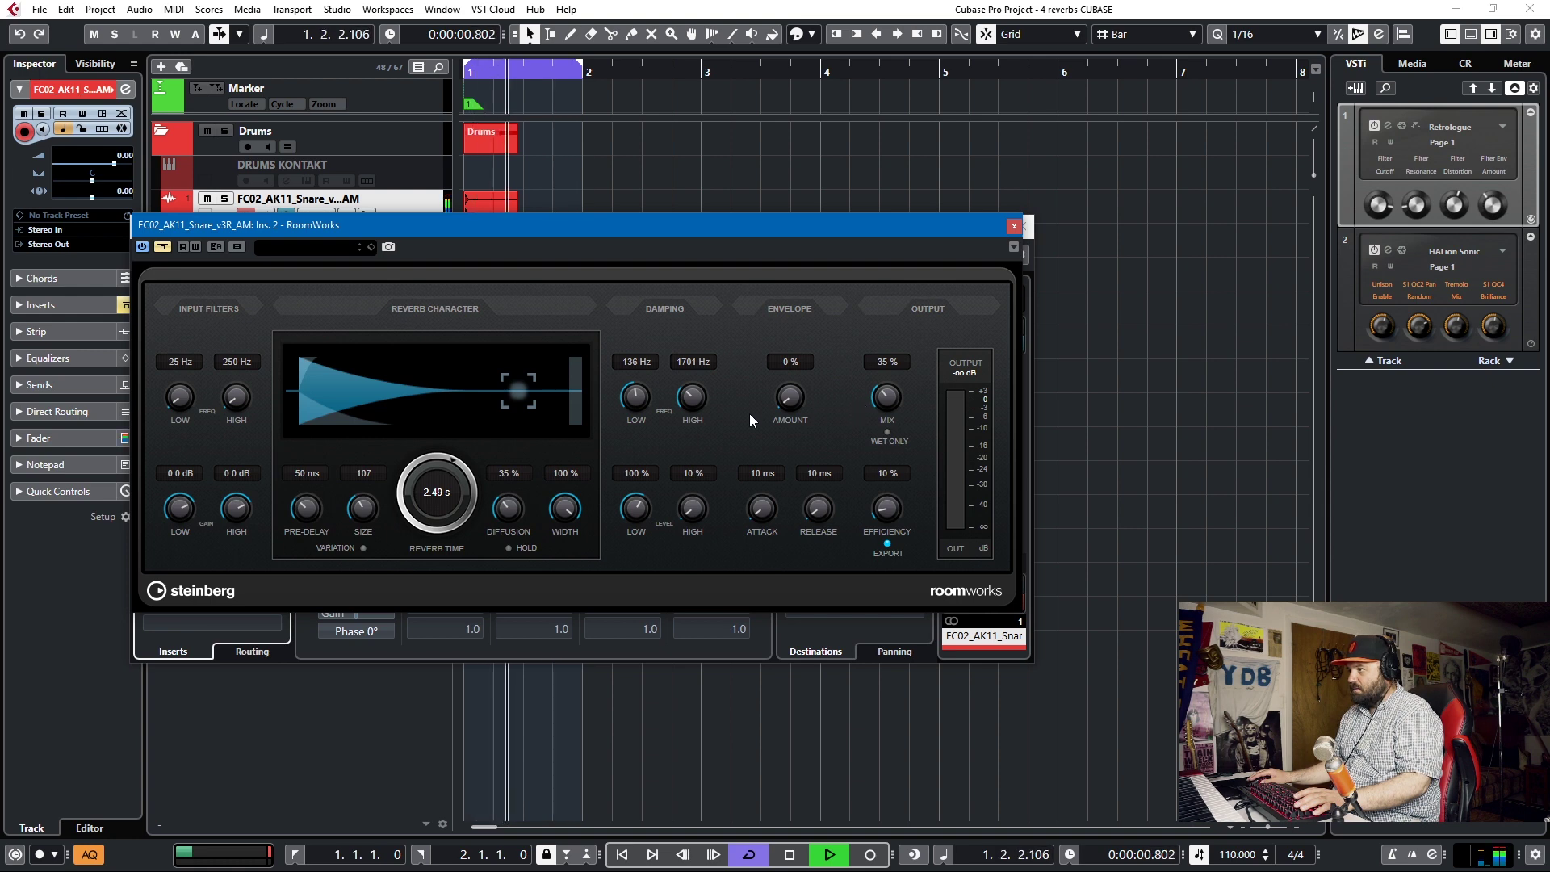
left_click(162, 247)
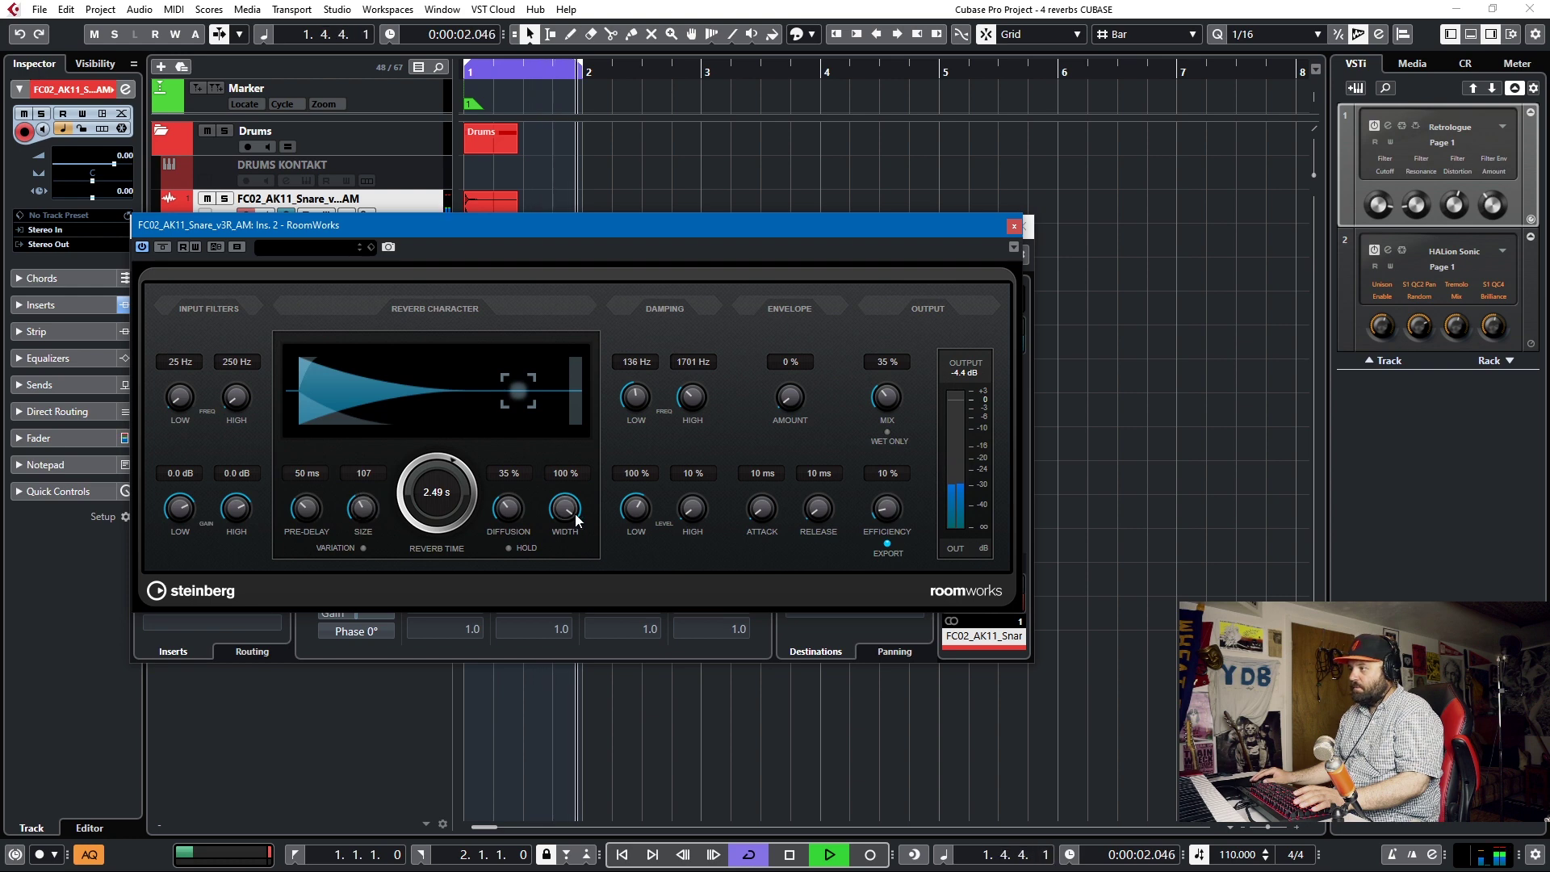
left_click_drag(574, 514, 540, 638)
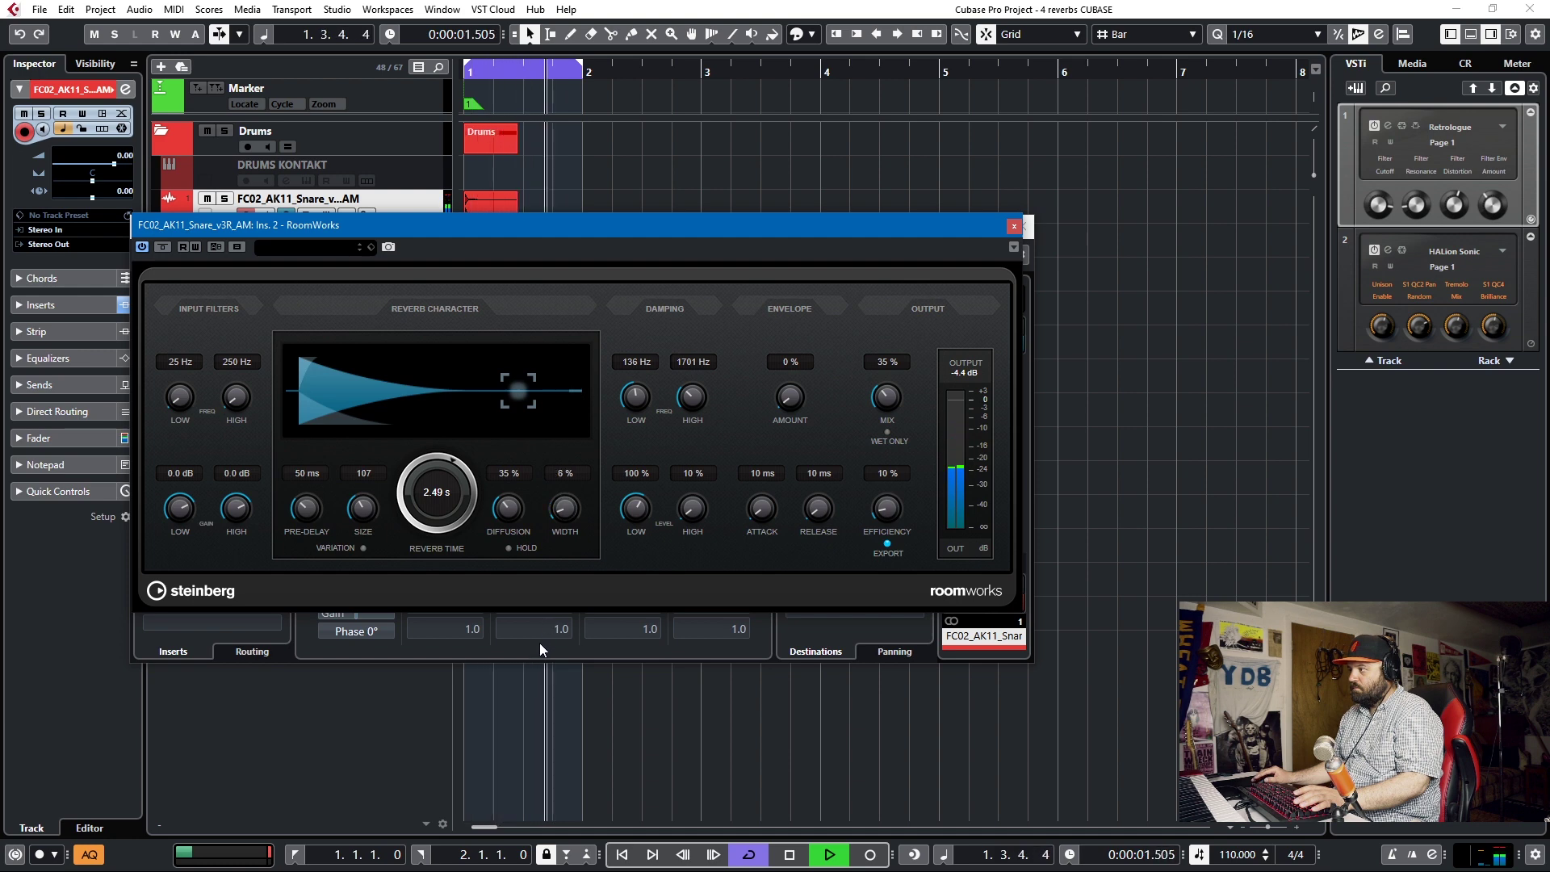
key("space")
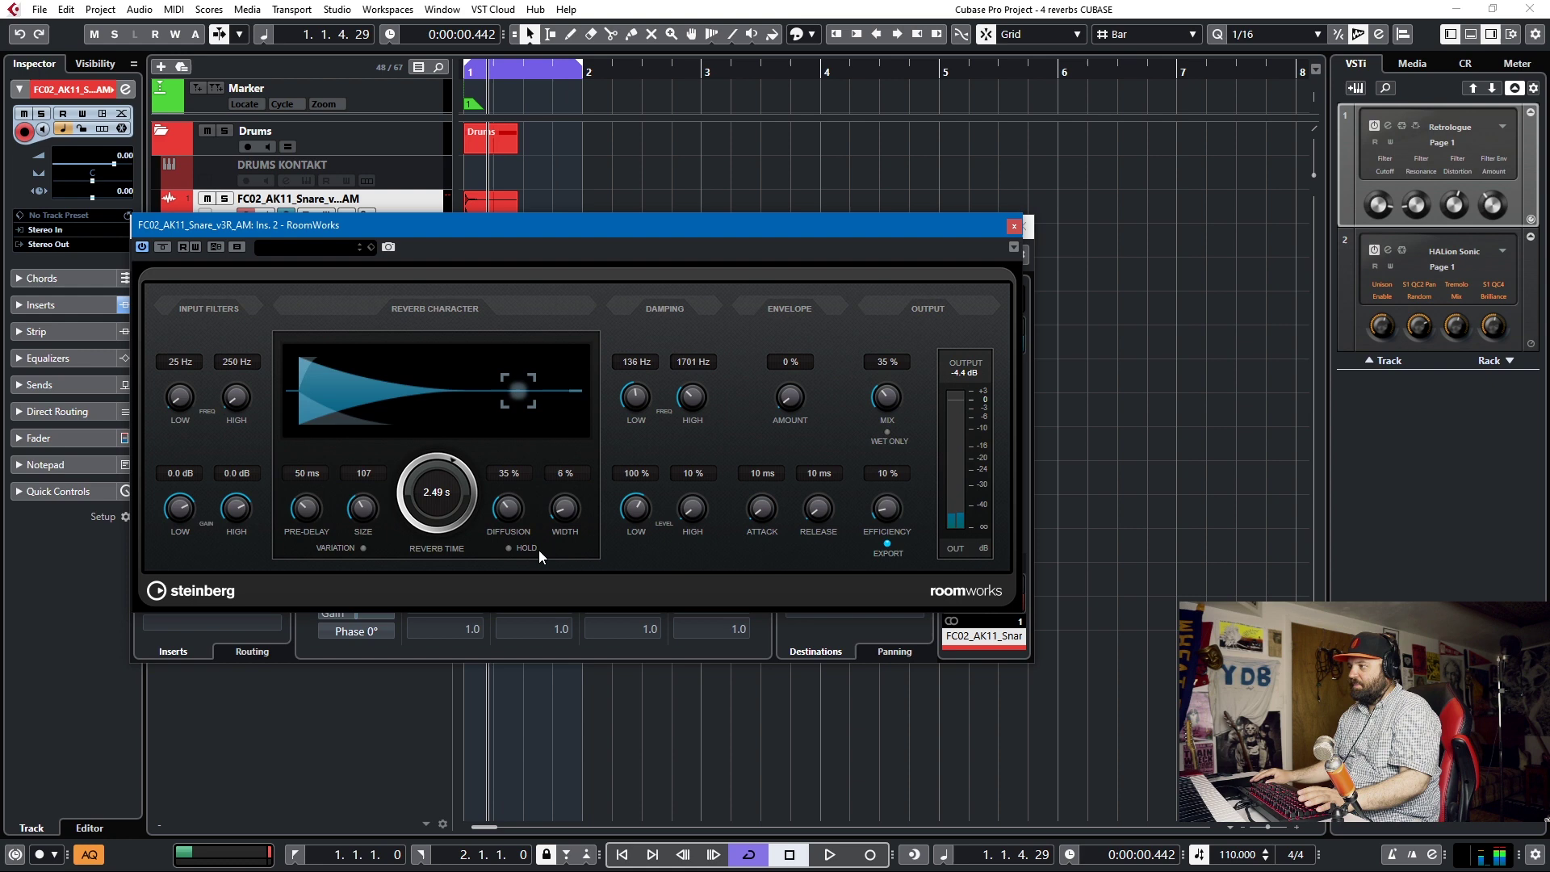
Step: Reset width to 100% and try different room sizes with a shorter 0.82 s reverb time
left_click(564, 507, "ctrl")
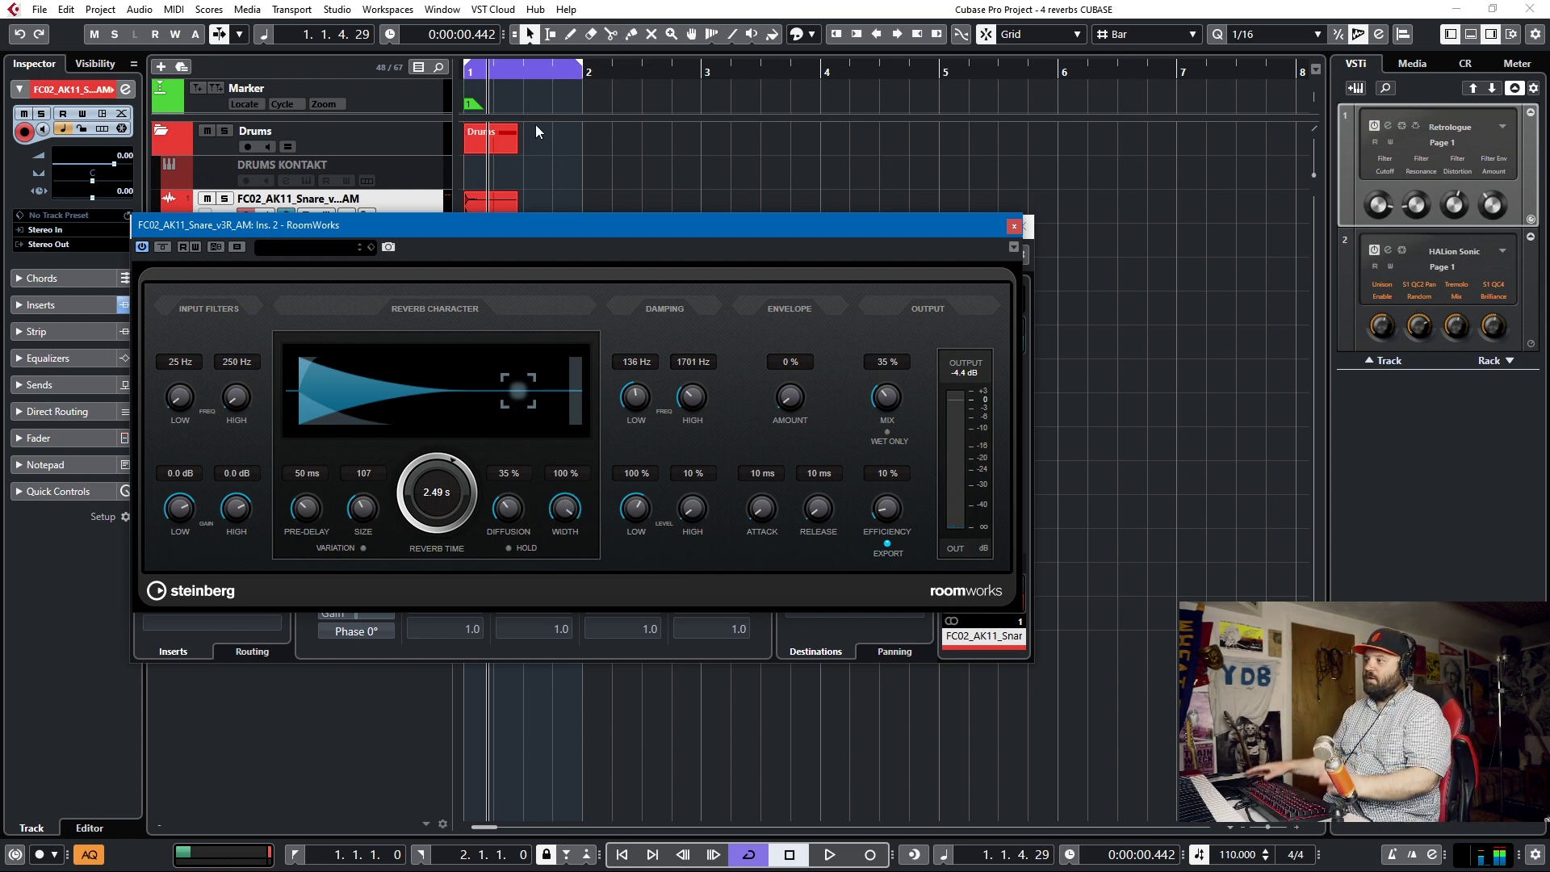
left_click_drag(362, 504, 350, 528)
key("space")
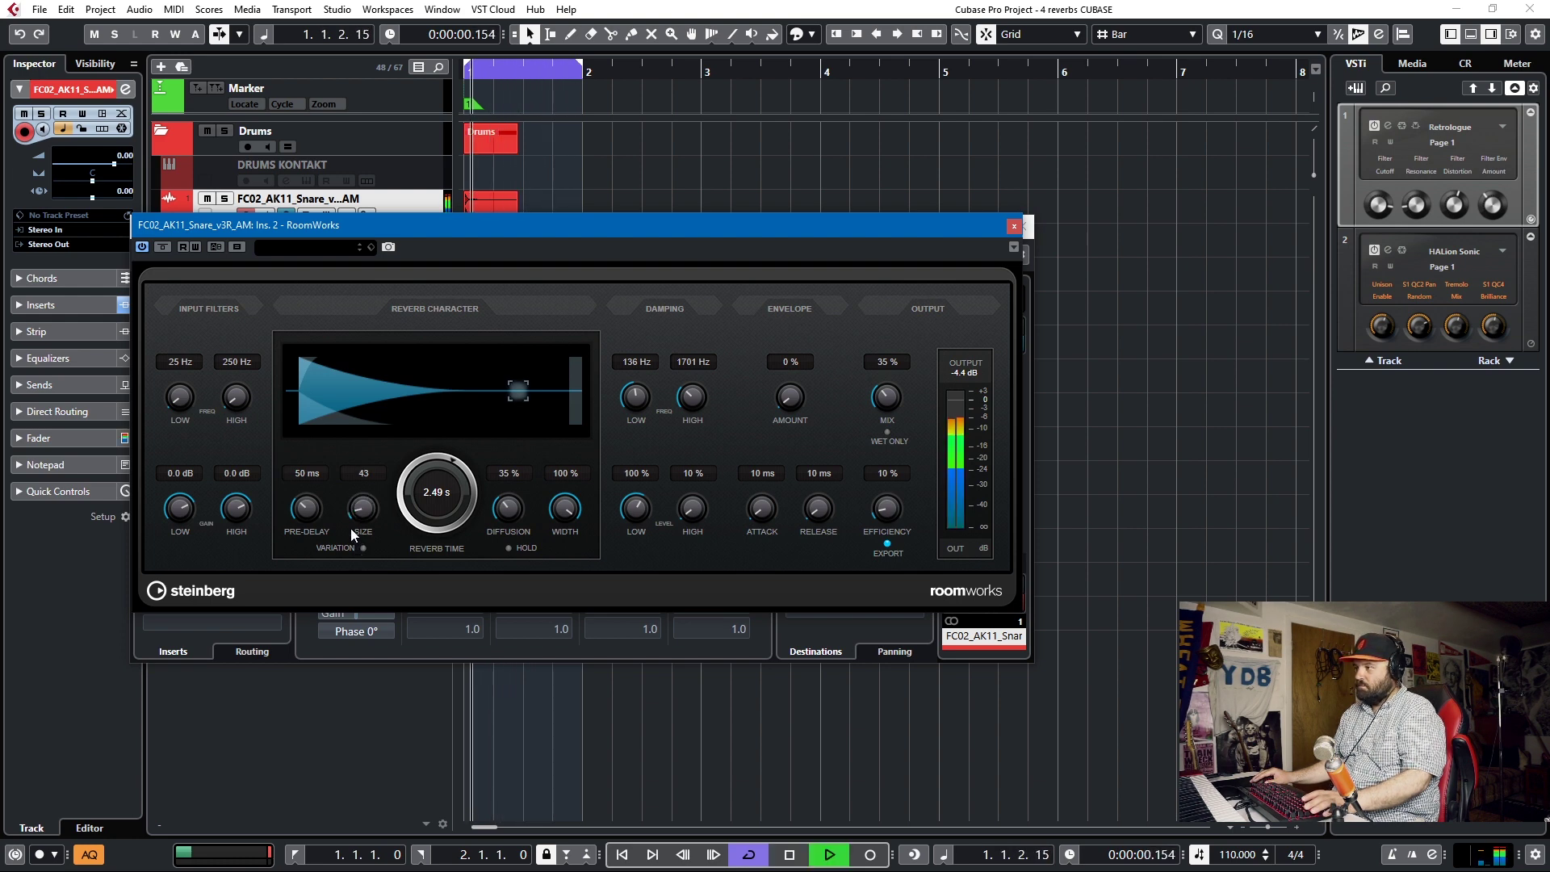
mouse_move(414, 478)
left_mouse_down()
mouse_move(410, 496)
mouse_move(380, 468)
mouse_move(386, 432)
left_mouse_up()
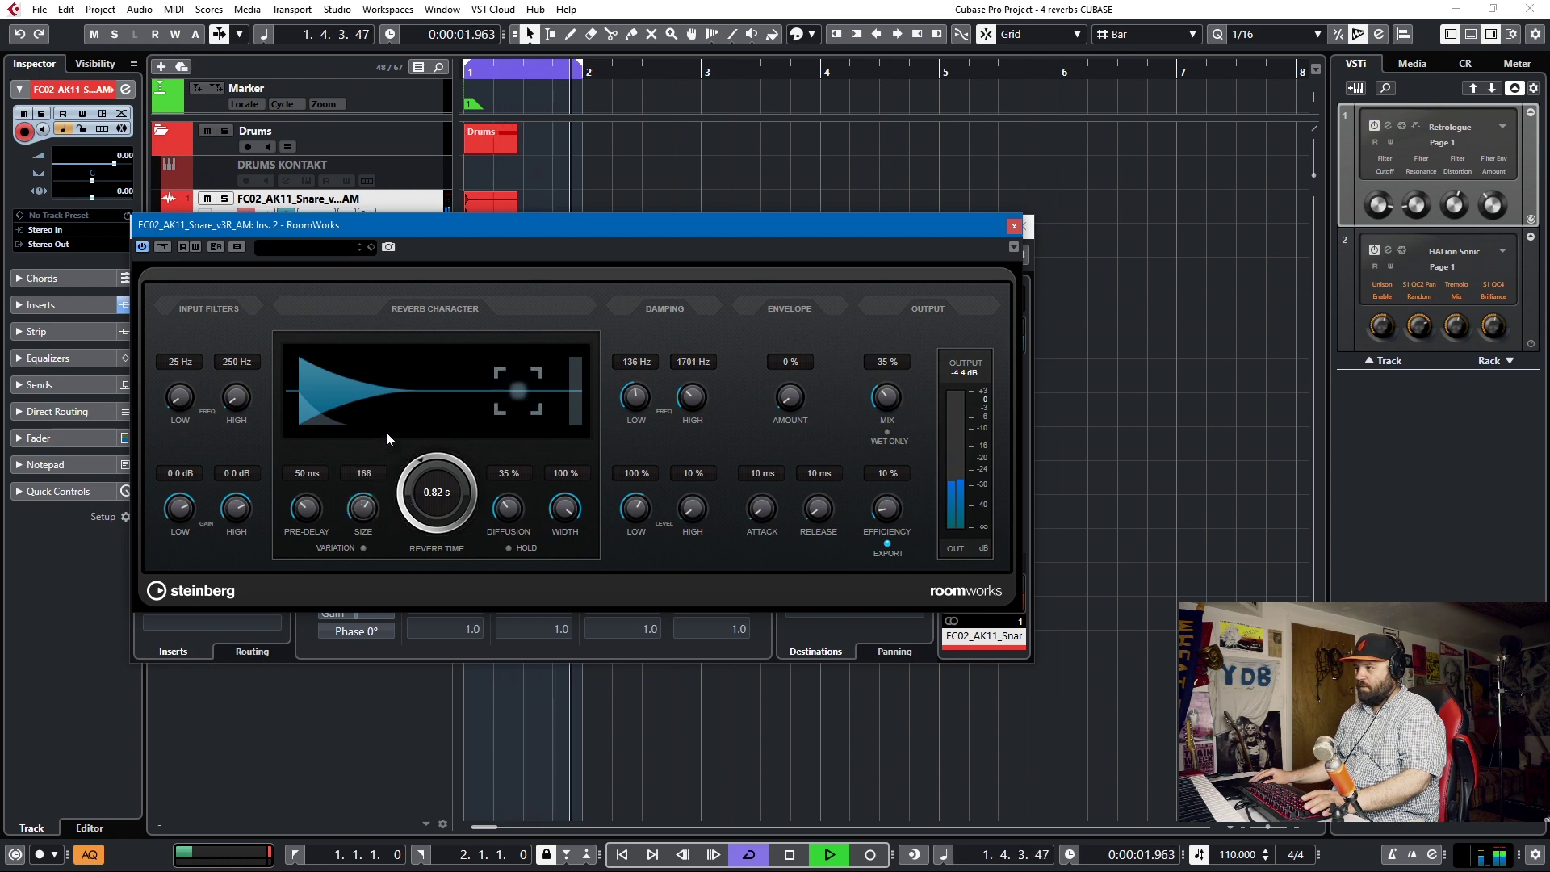
left_click_drag(413, 524, 411, 502)
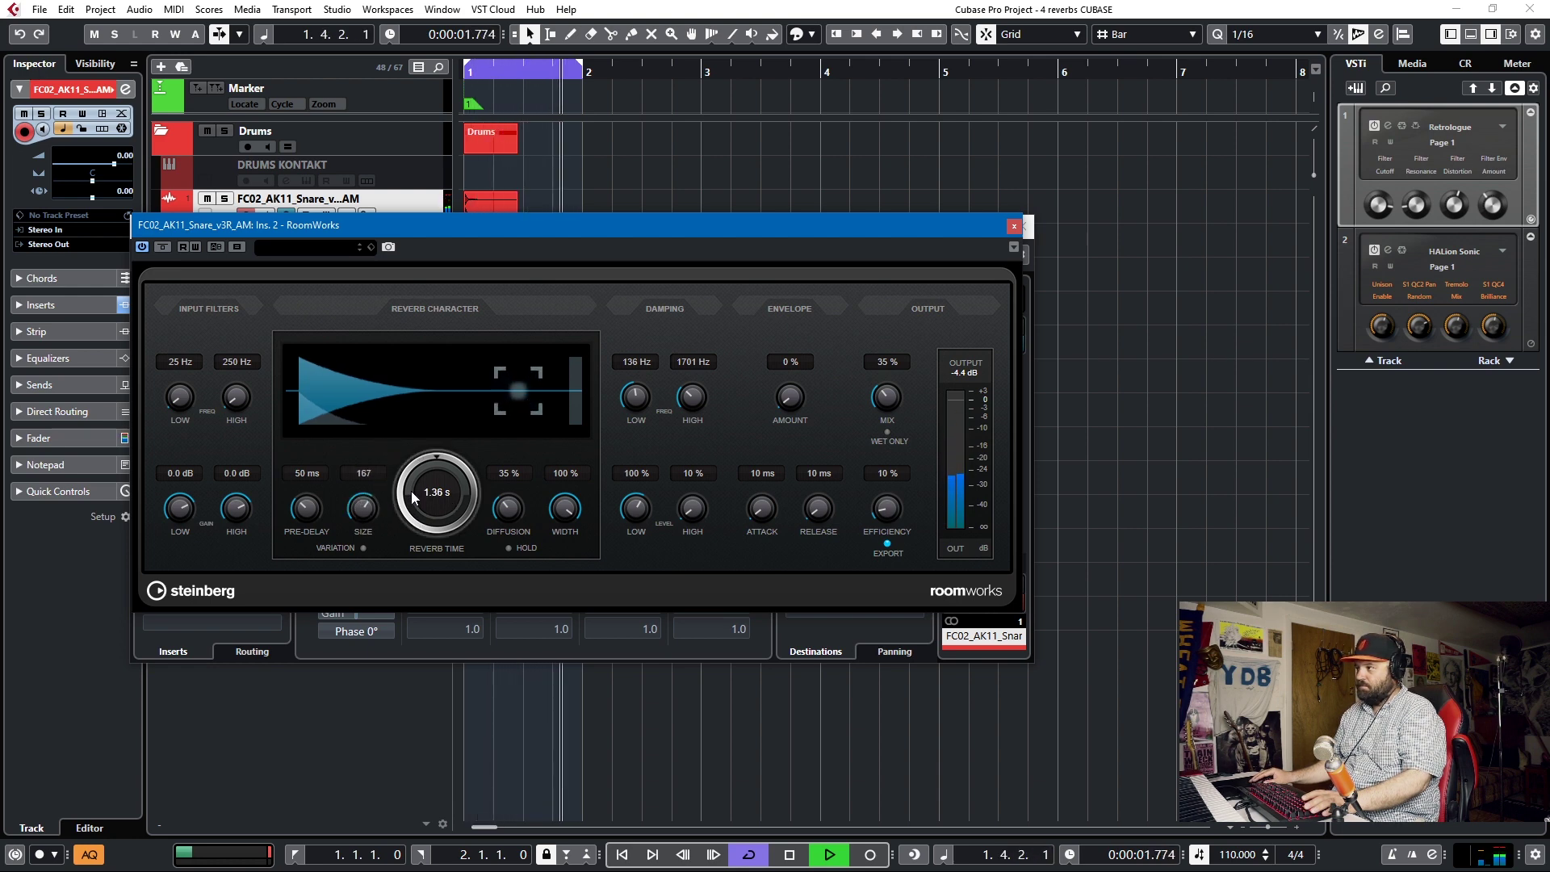
Step: Dial in 24 ms pre-delay, size 79, 2.49 s reverb time and 44% mix
left_click_drag(886, 400, 897, 284)
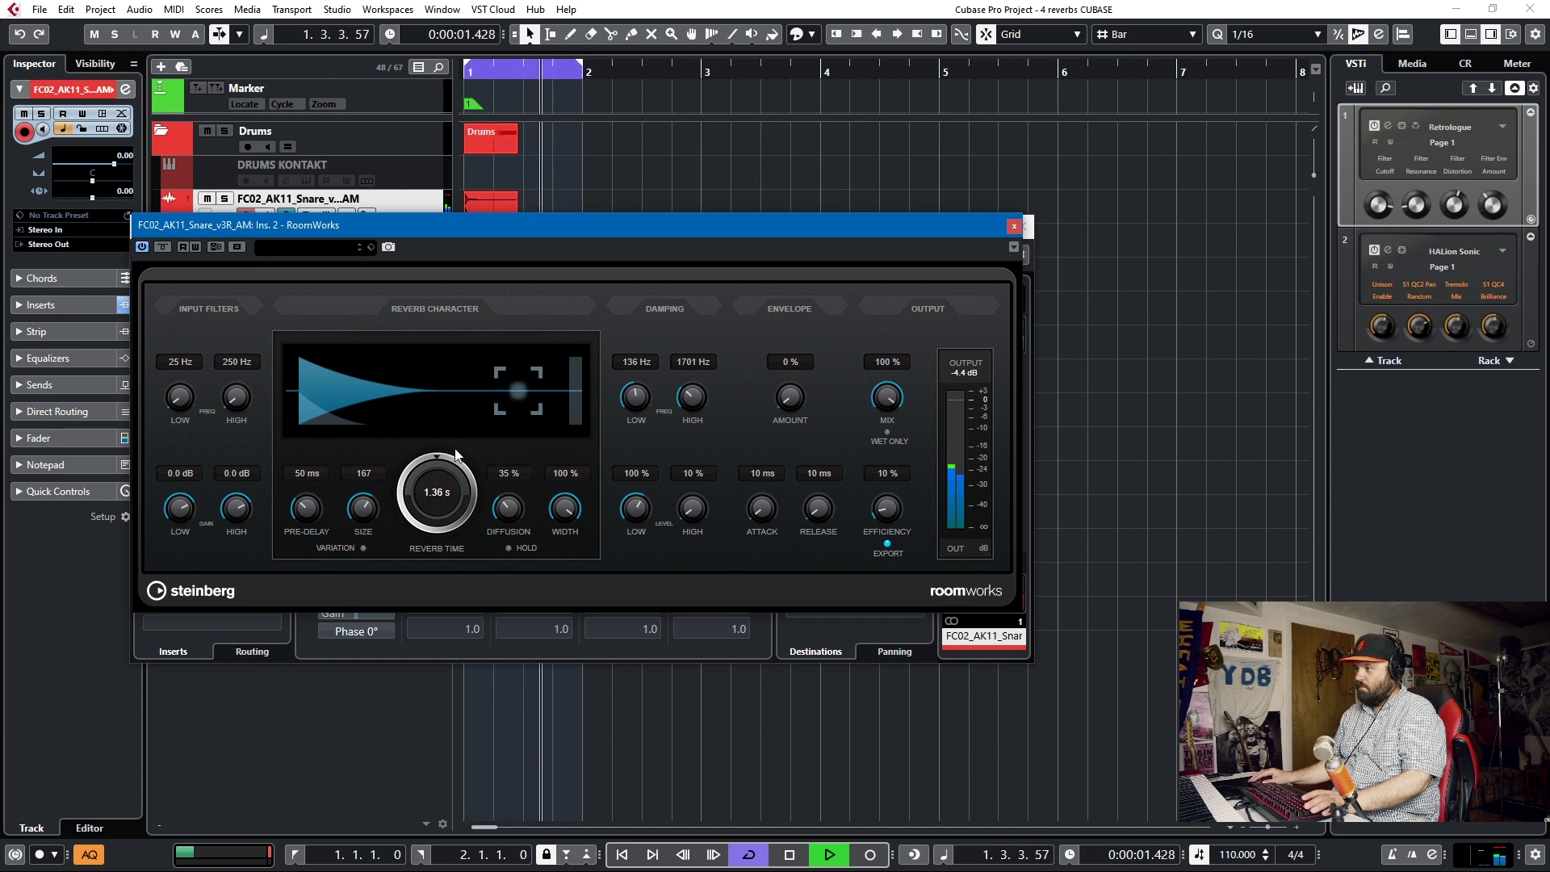
left_click_drag(422, 445, 387, 477)
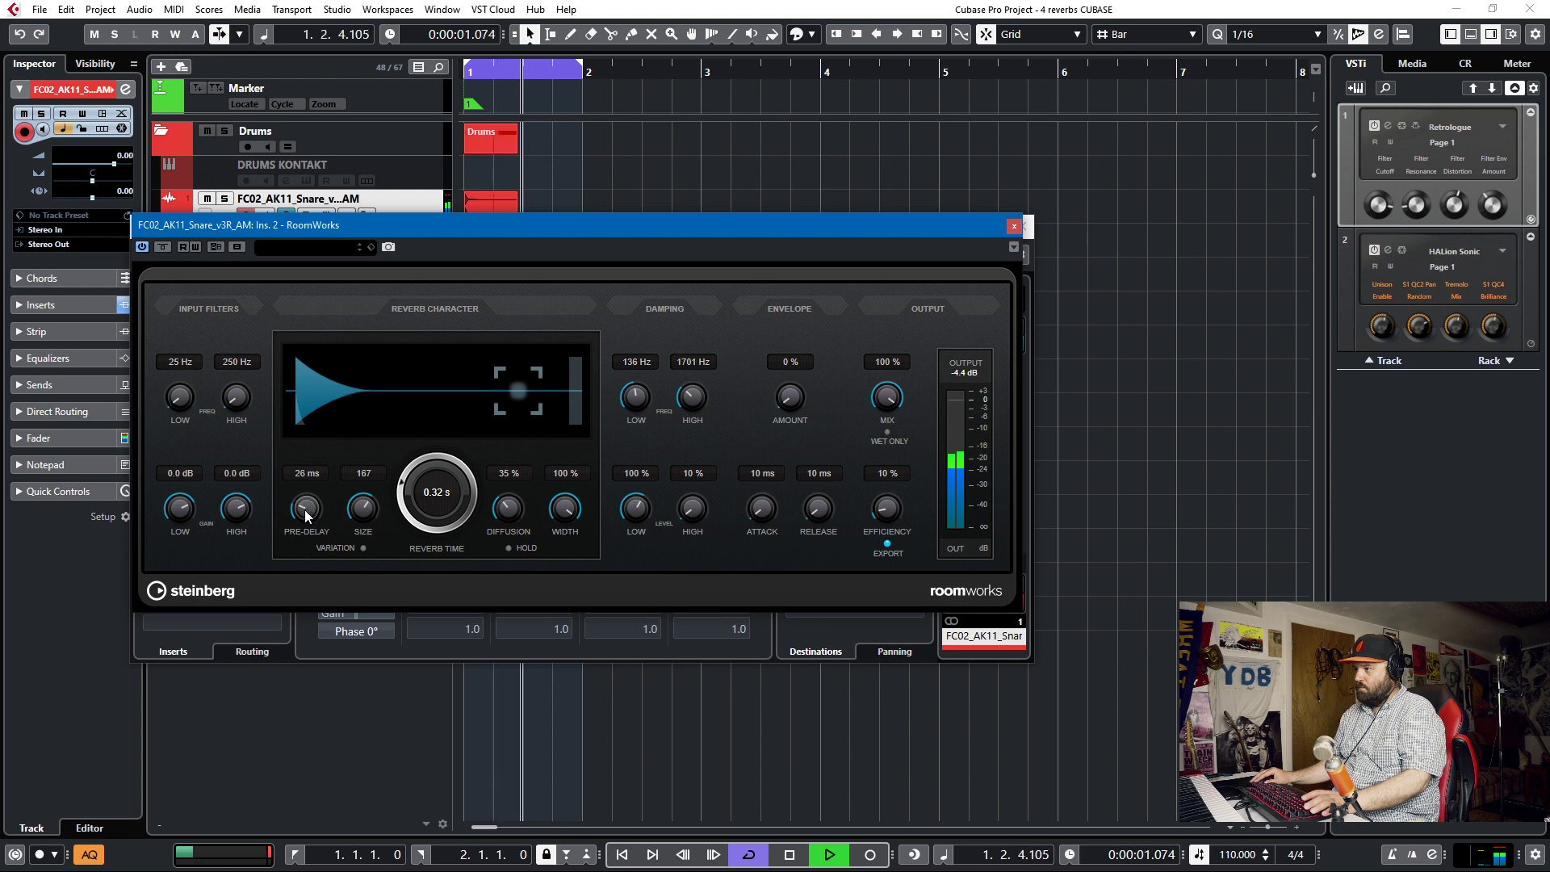
left_click_drag(308, 505, 308, 521)
left_click_drag(412, 493, 409, 464)
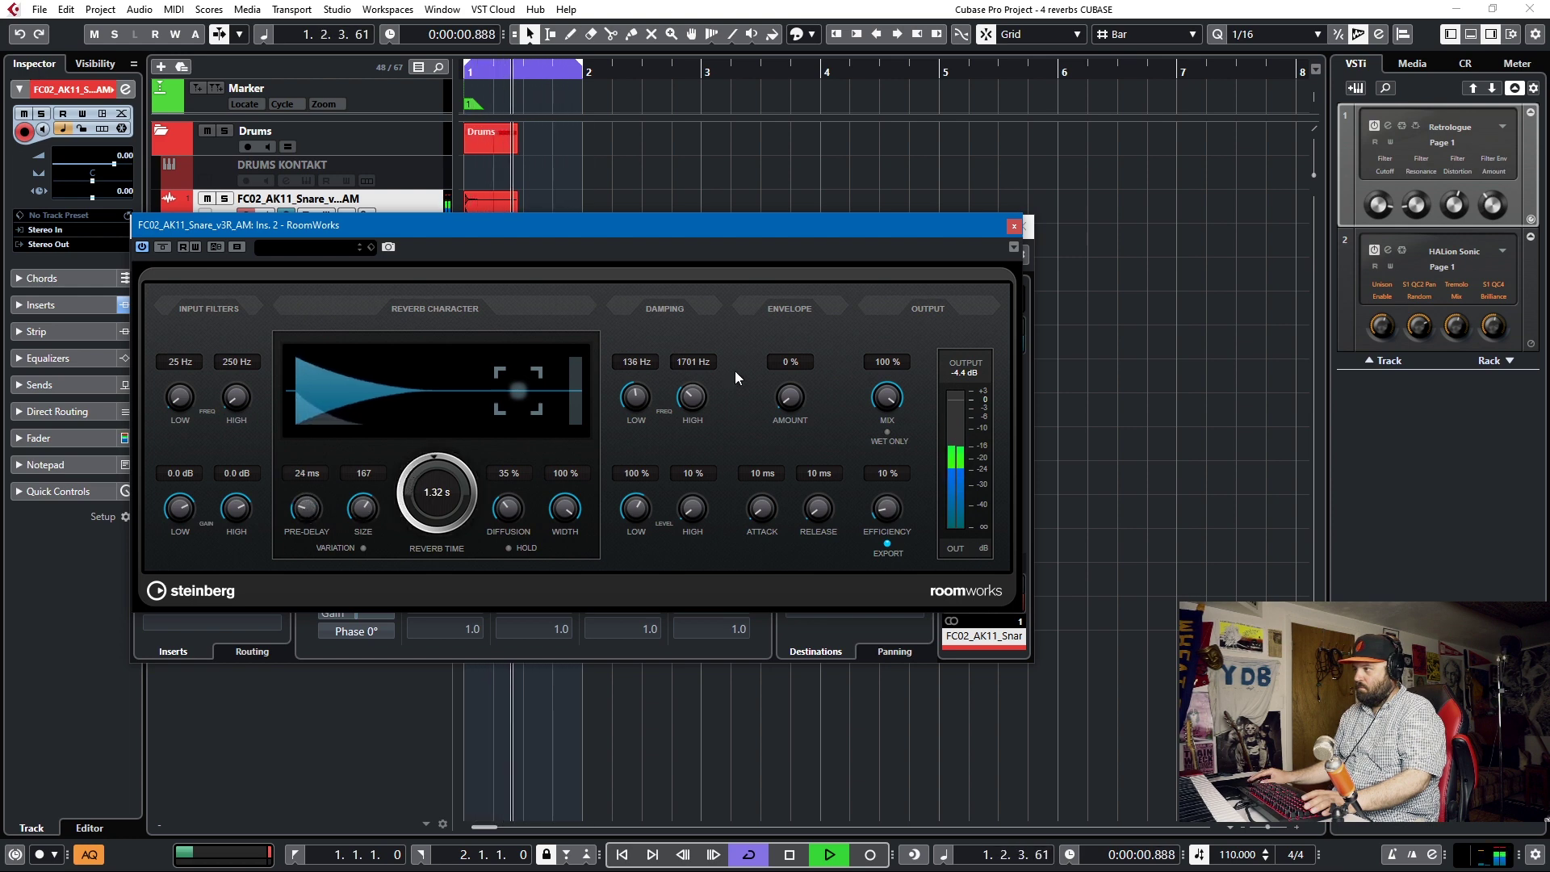
left_click_drag(886, 396, 877, 480)
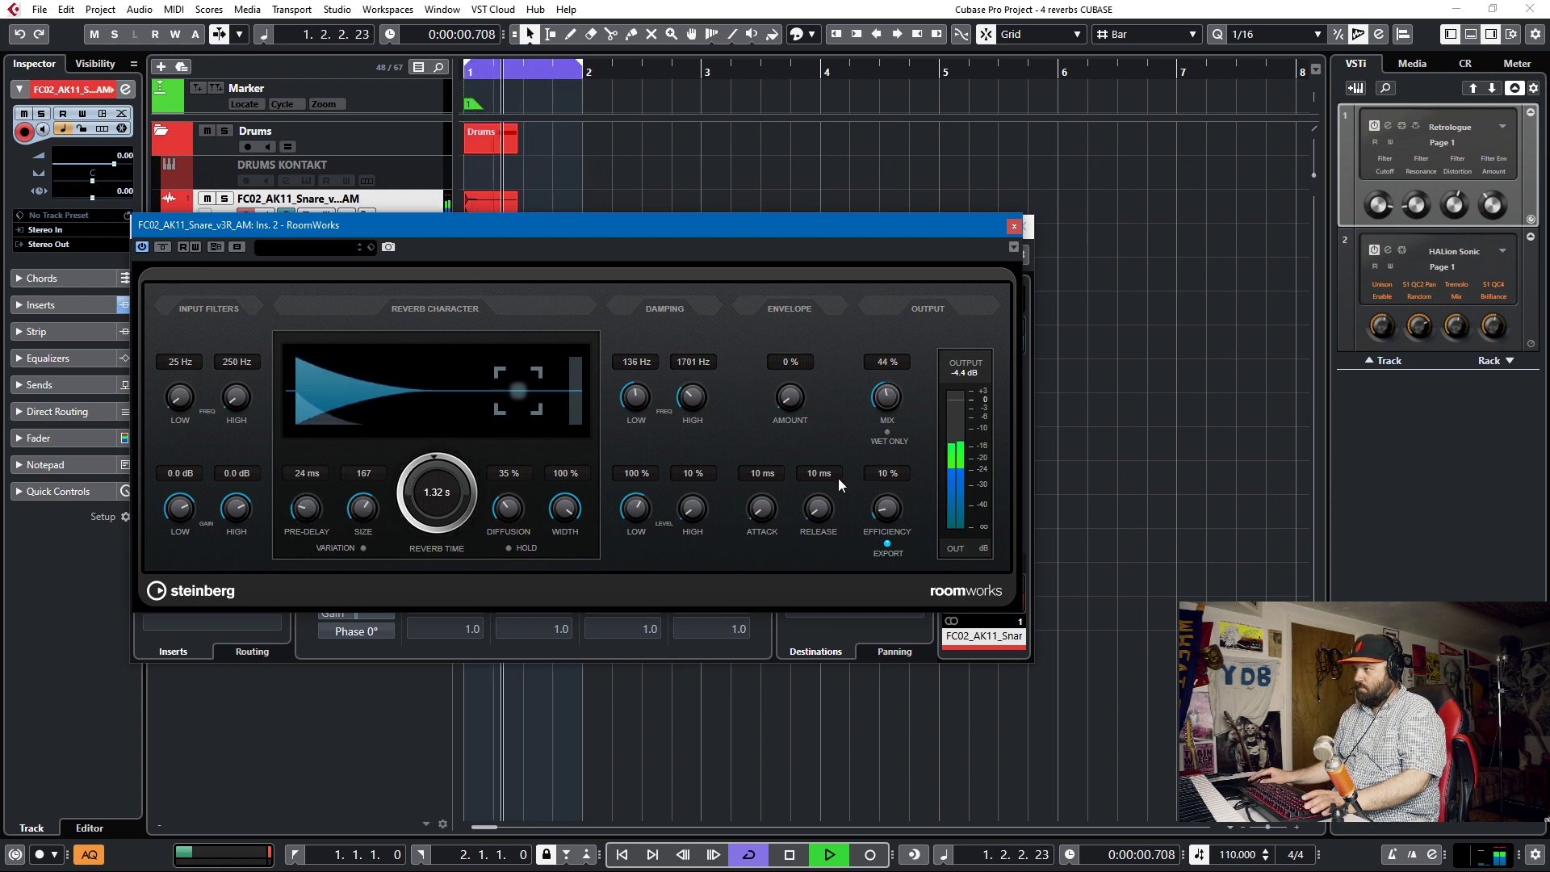
left_click_drag(363, 508, 401, 494)
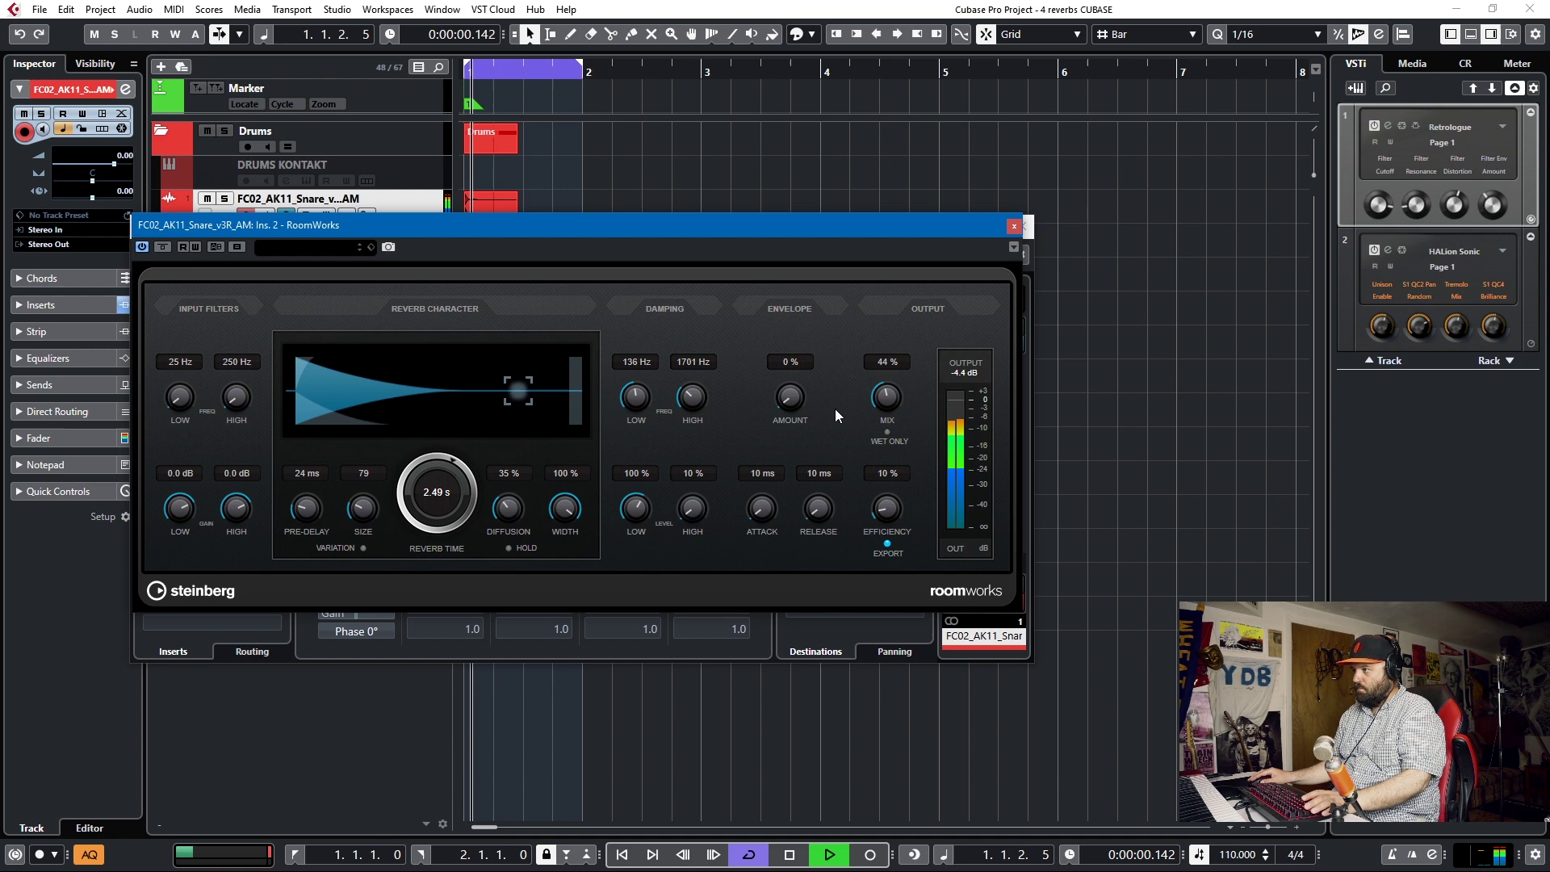
Step: Audition the RoomWorks envelope, setting amount to 30% and attack to 10 ms
key("space")
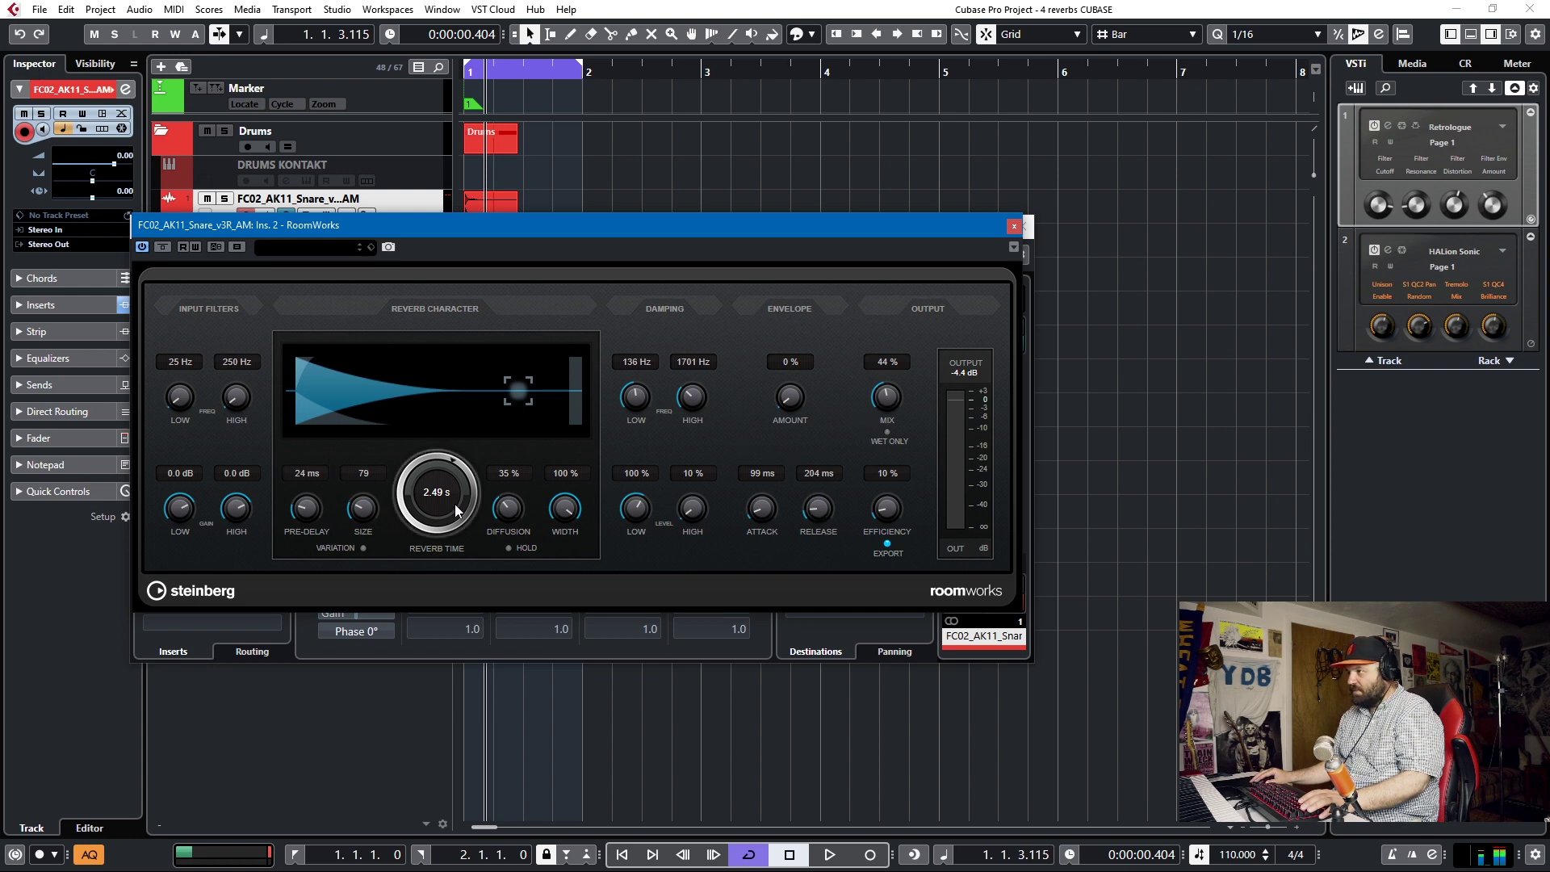
scroll(420, 483, "up", 2)
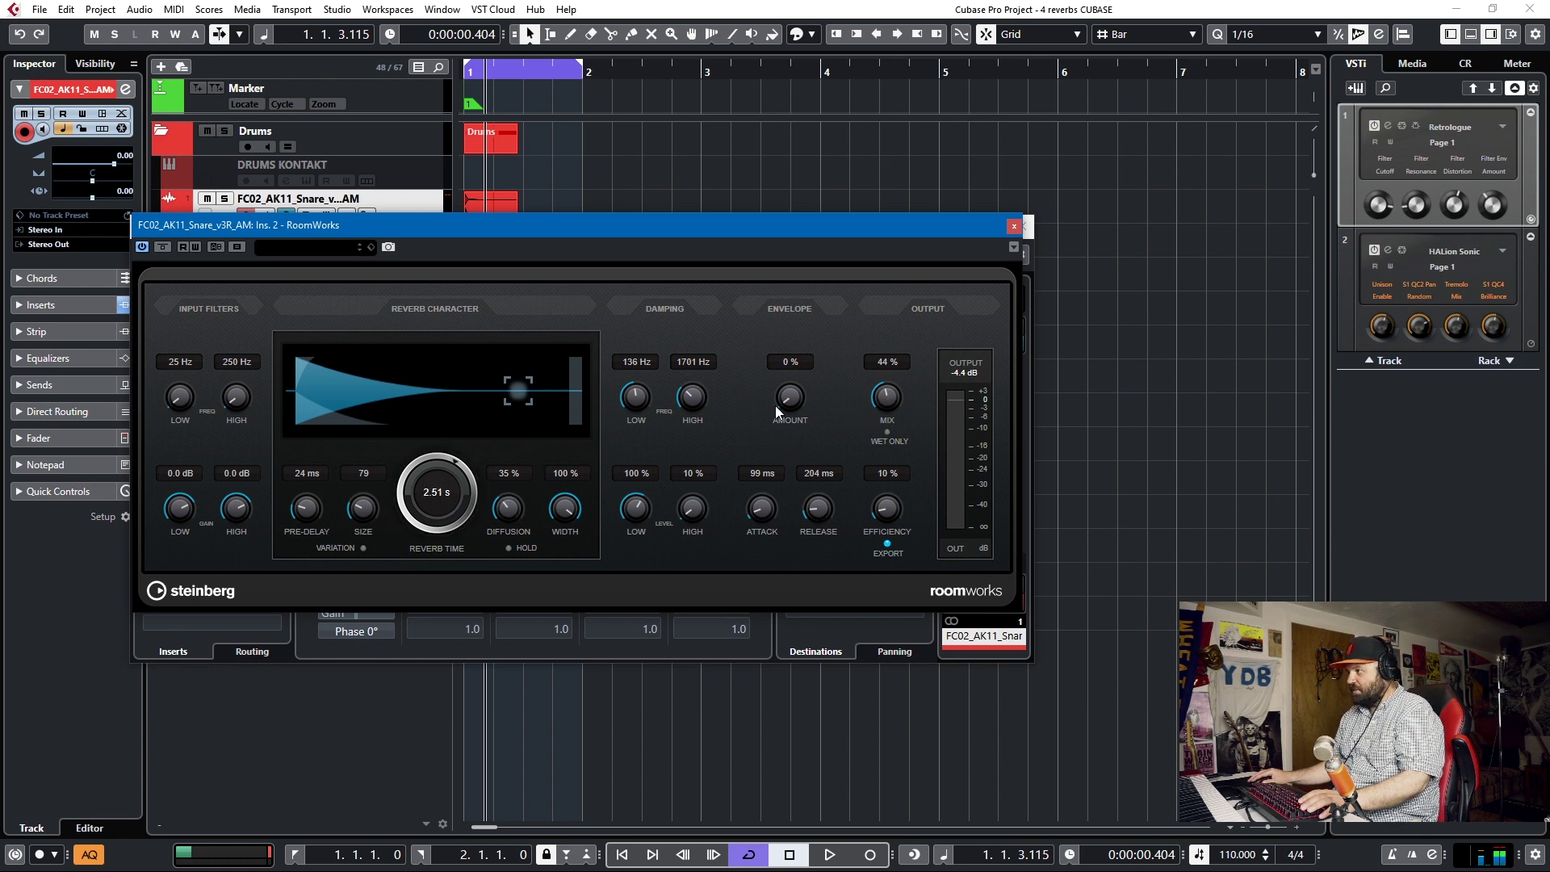
key("space")
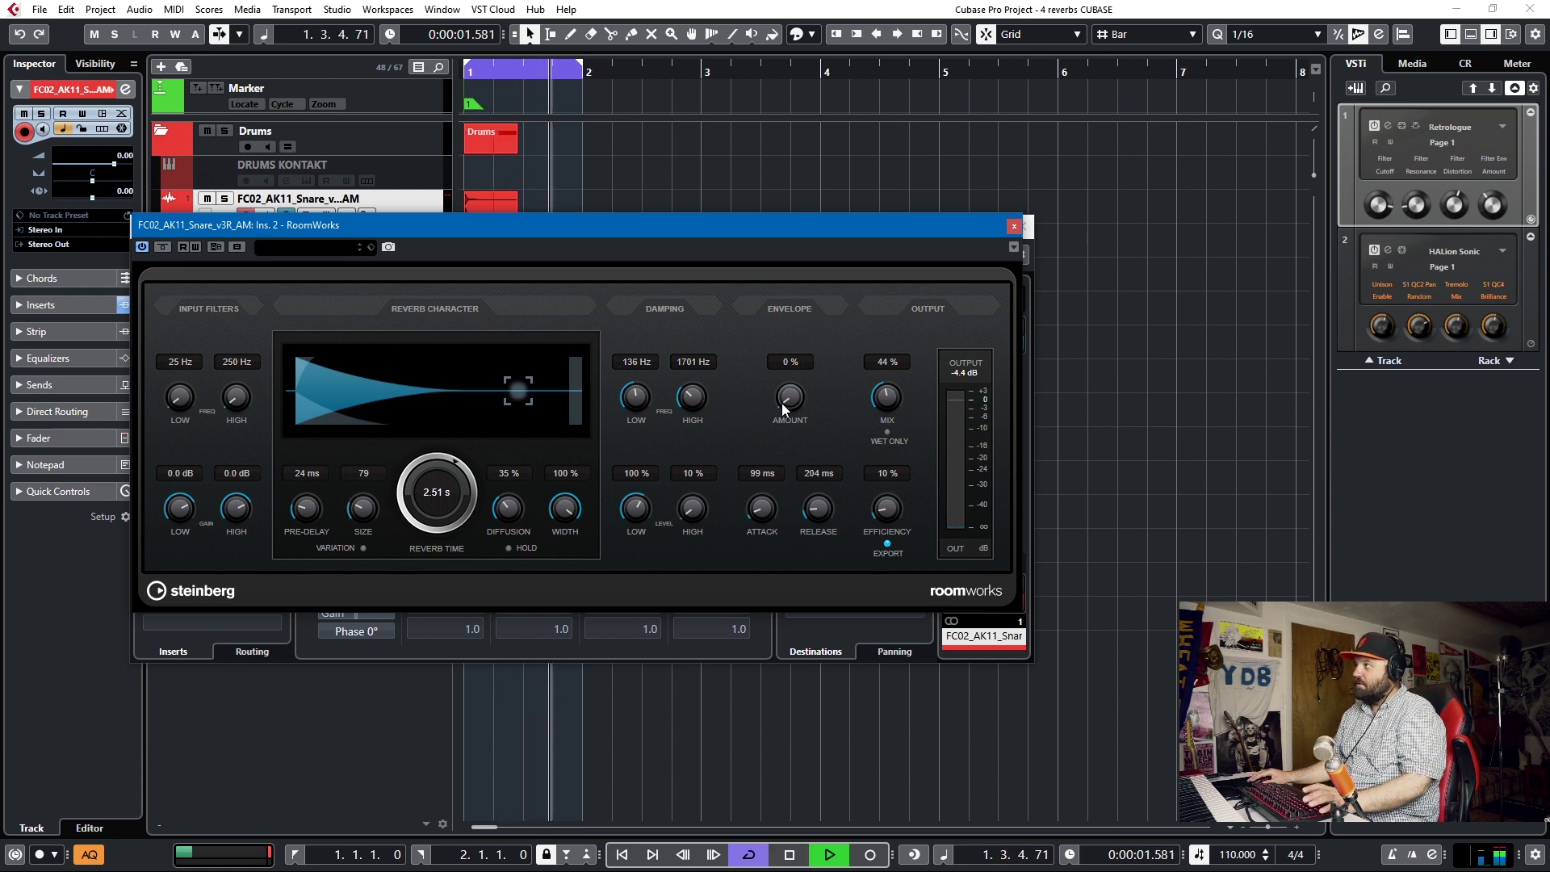
left_click(781, 404, "ctrl")
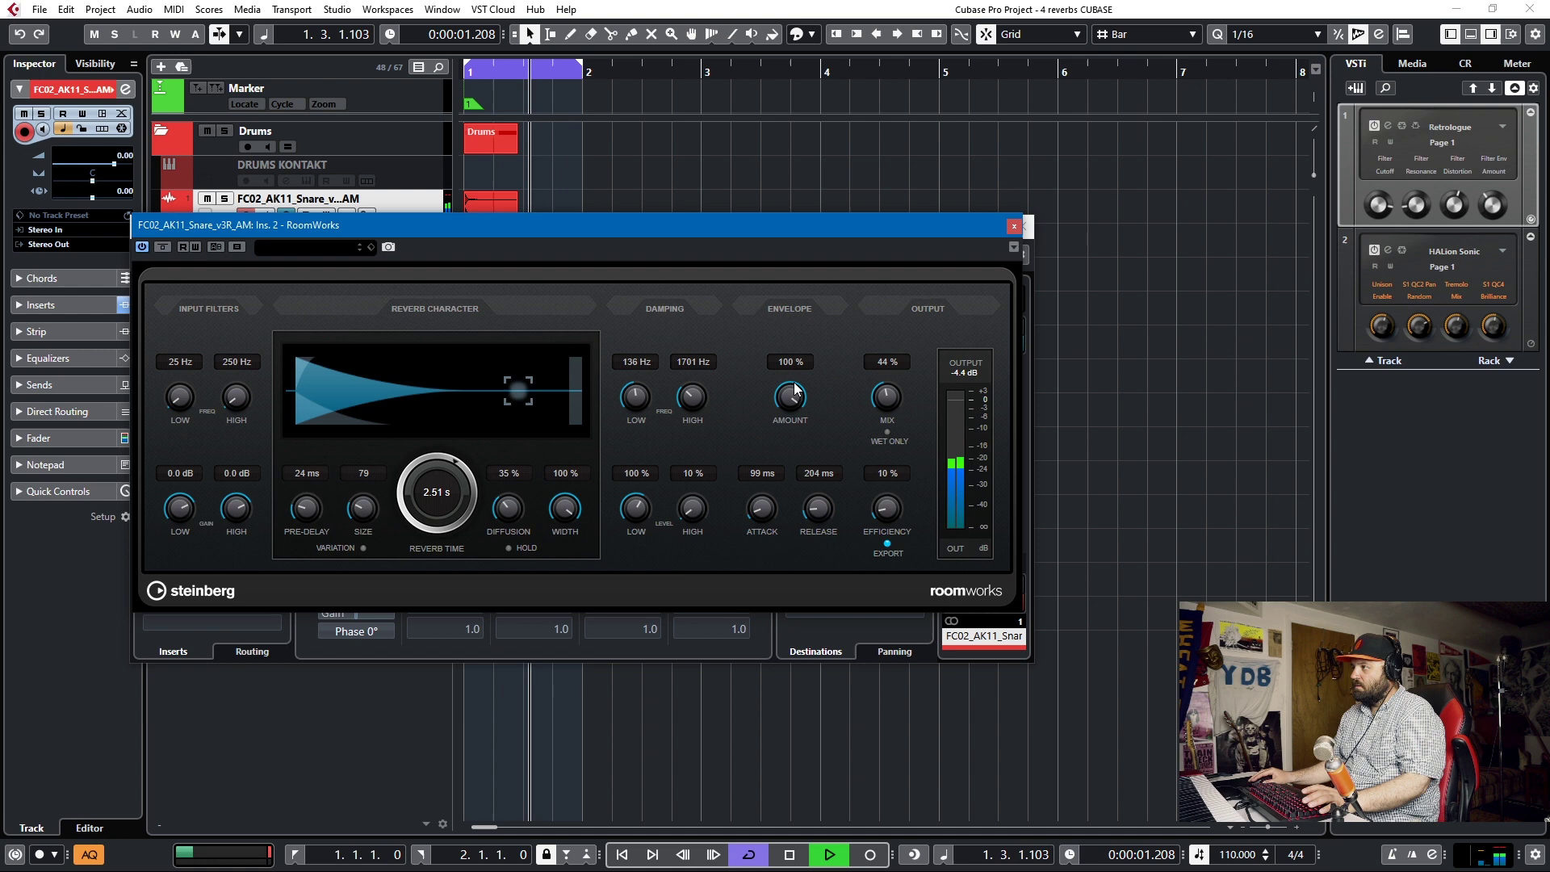
left_click_drag(793, 394, 784, 457)
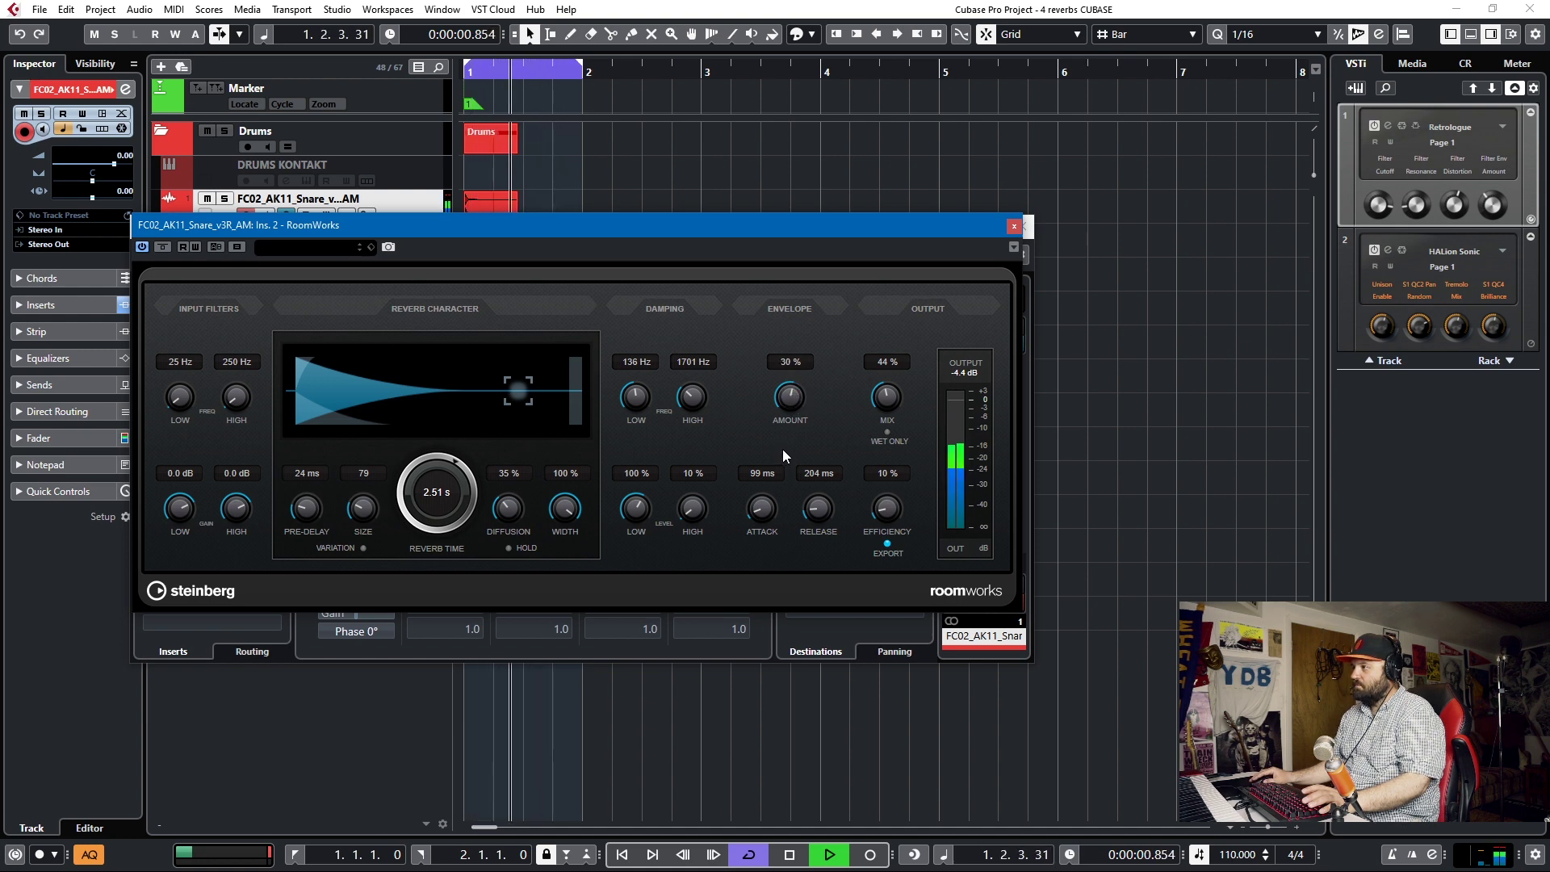
key("space")
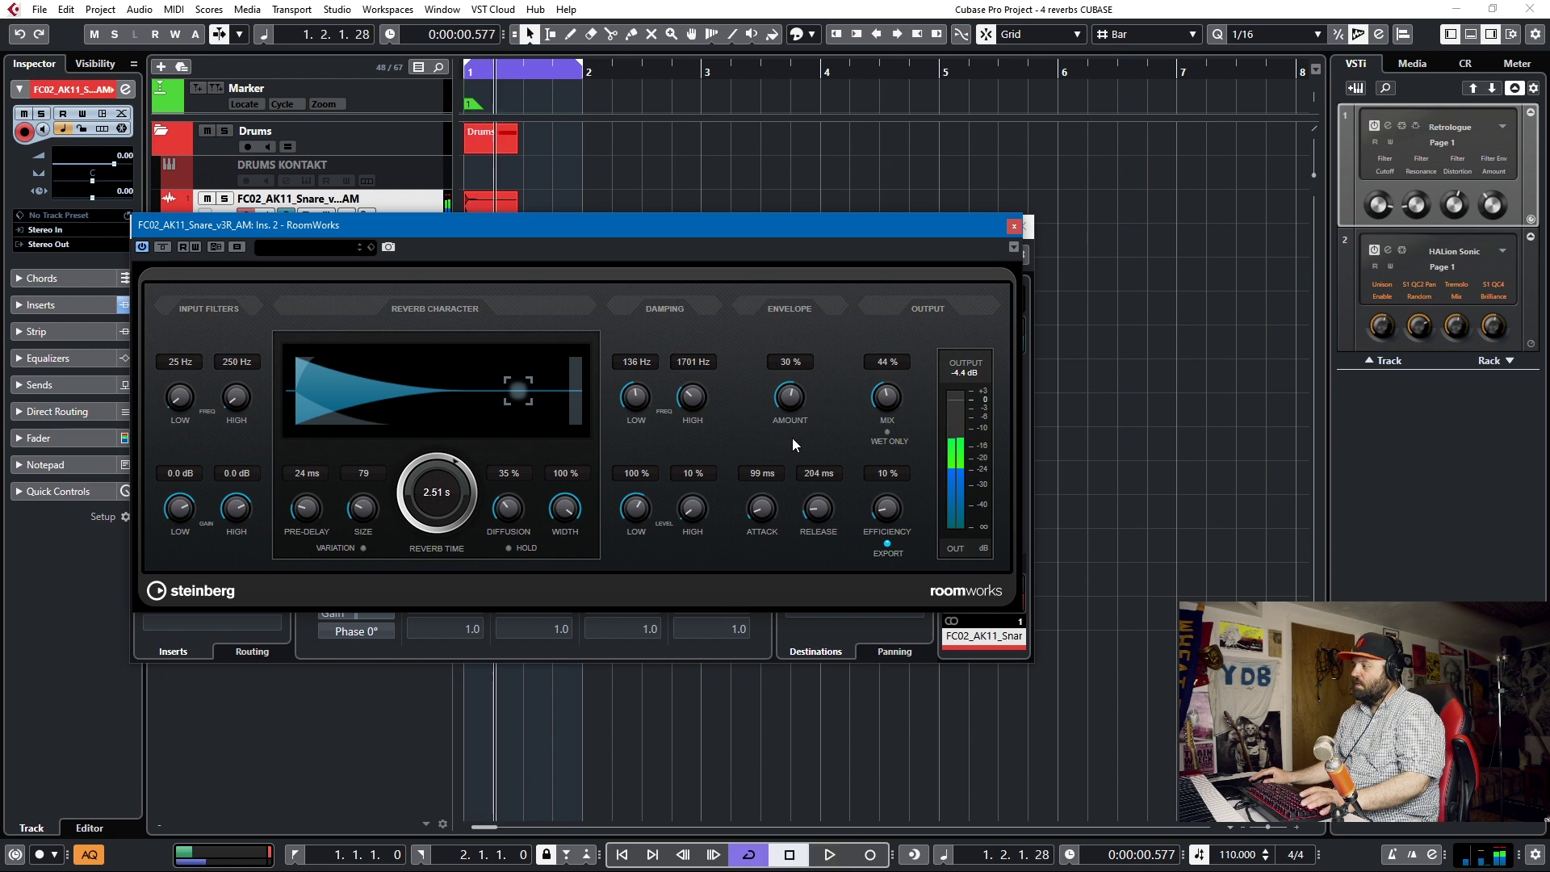
left_click_drag(761, 506, 759, 536)
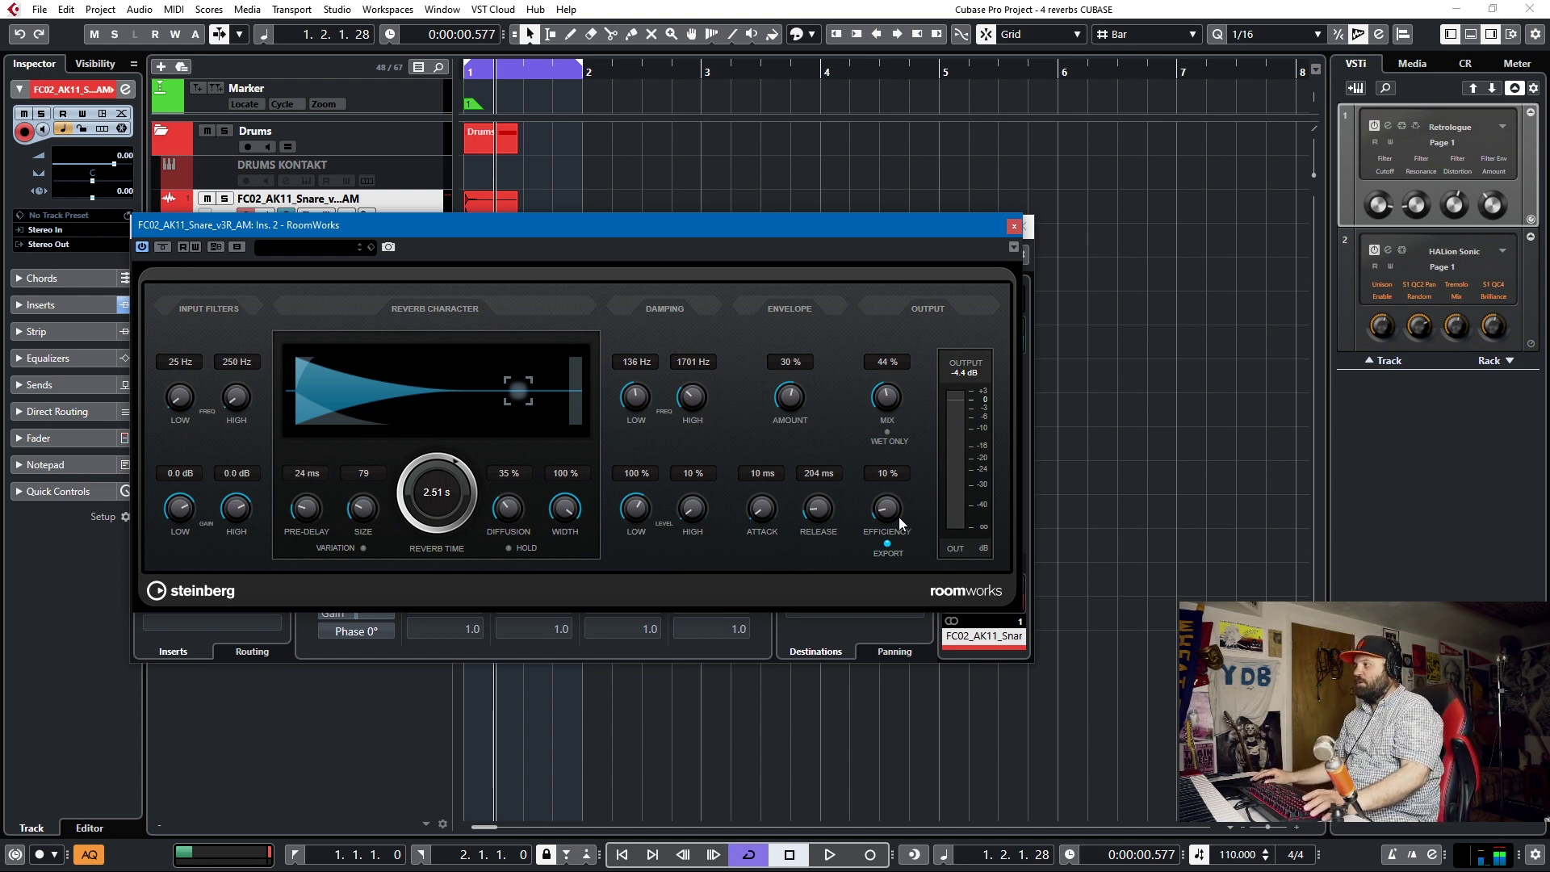
Step: Return the RoomWorks envelope amount to 0% and lower efficiency, auditioning the snare
left_click_drag(771, 404, 771, 440)
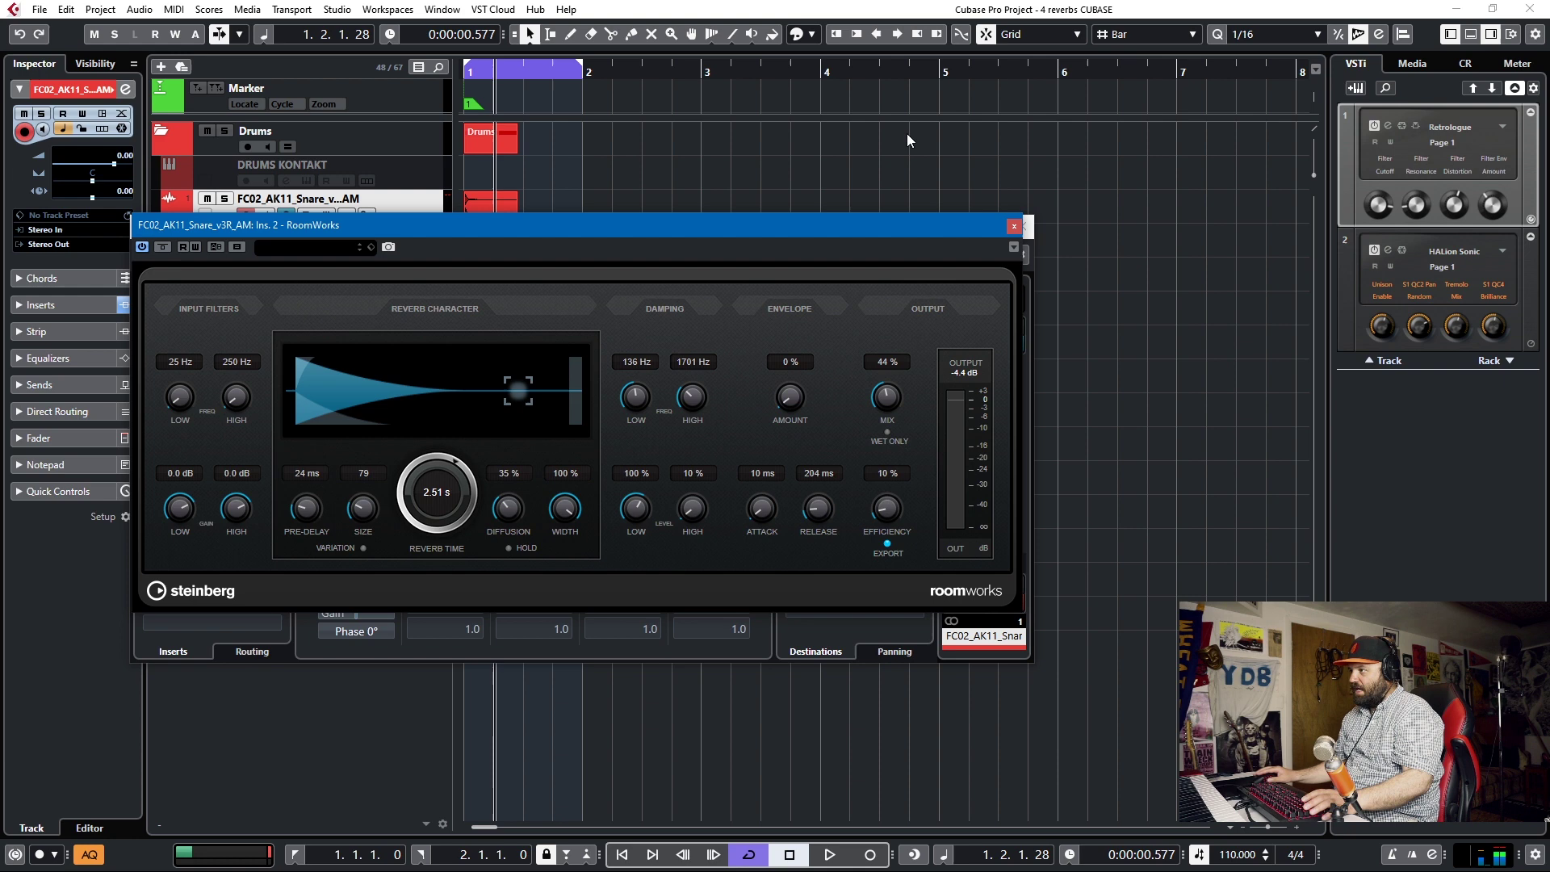
key("space")
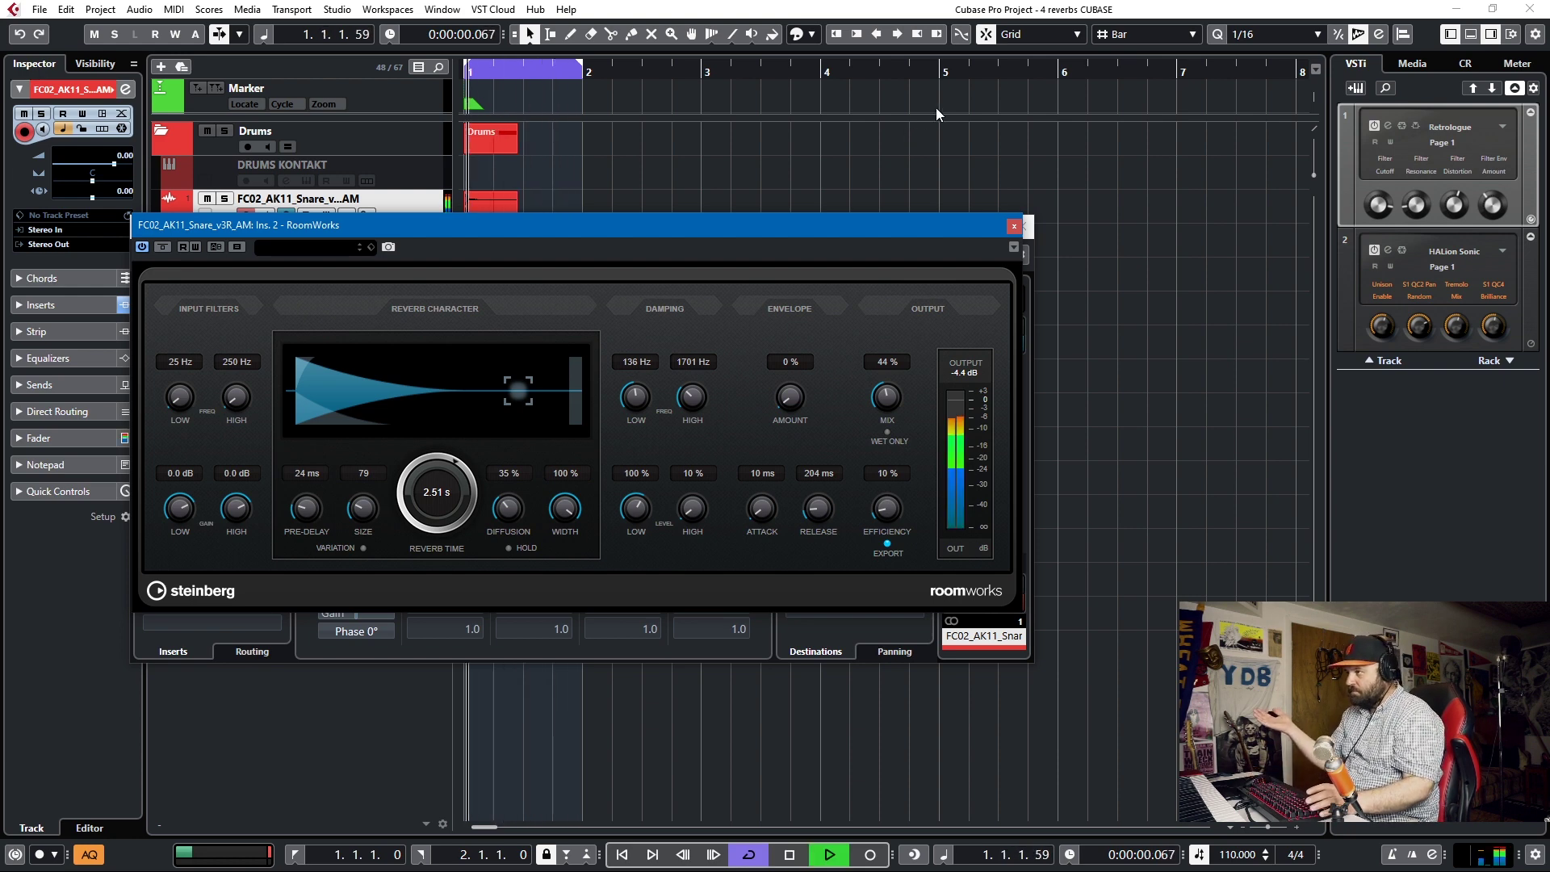
key("space")
left_click_drag(886, 501, 878, 534)
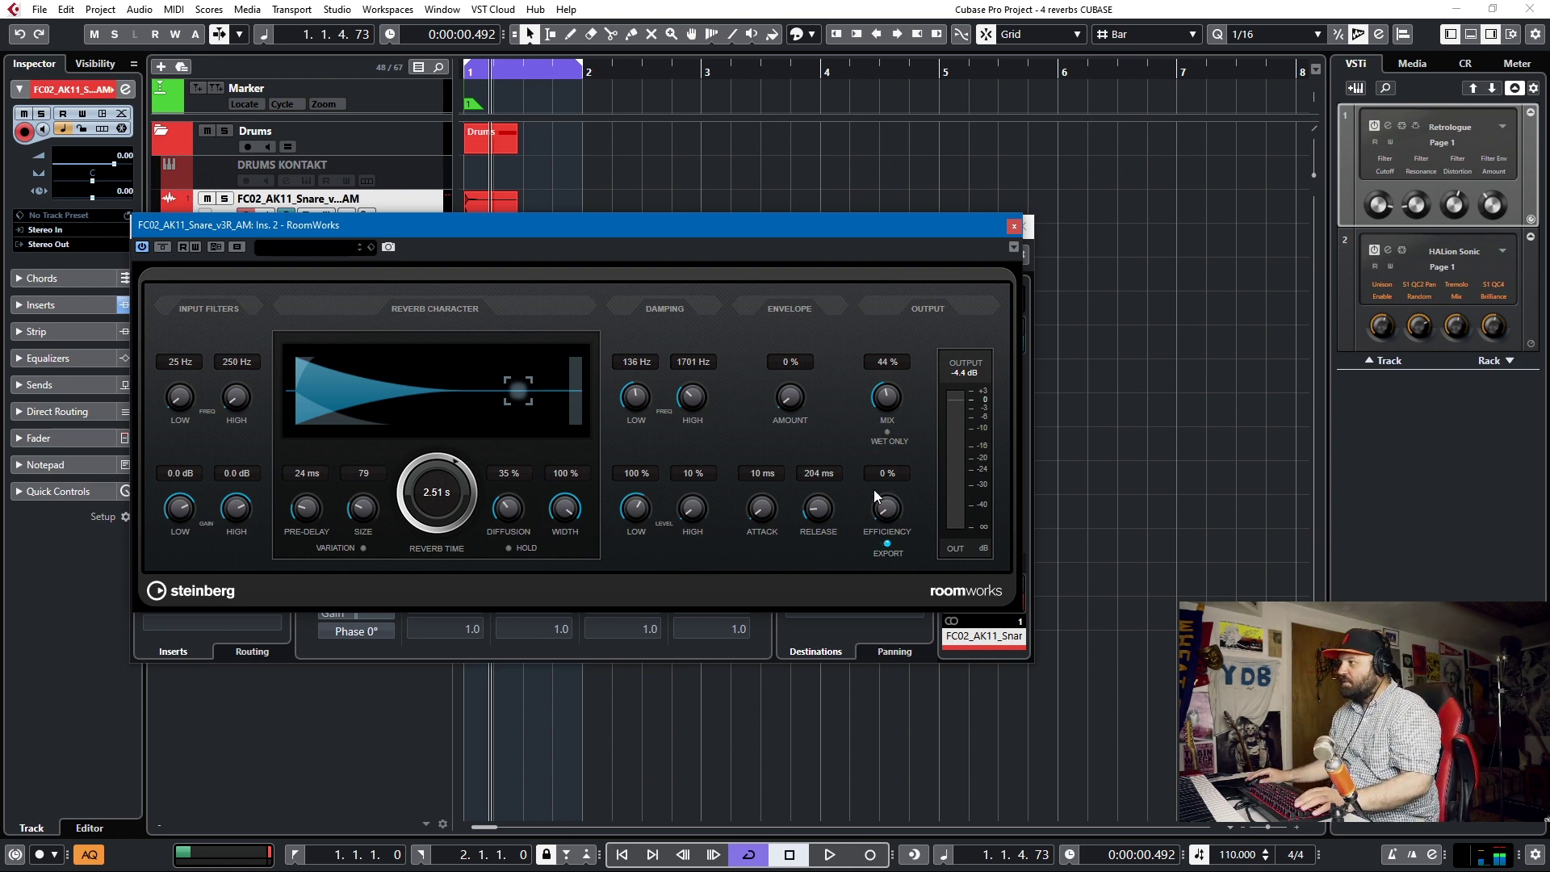
key("space")
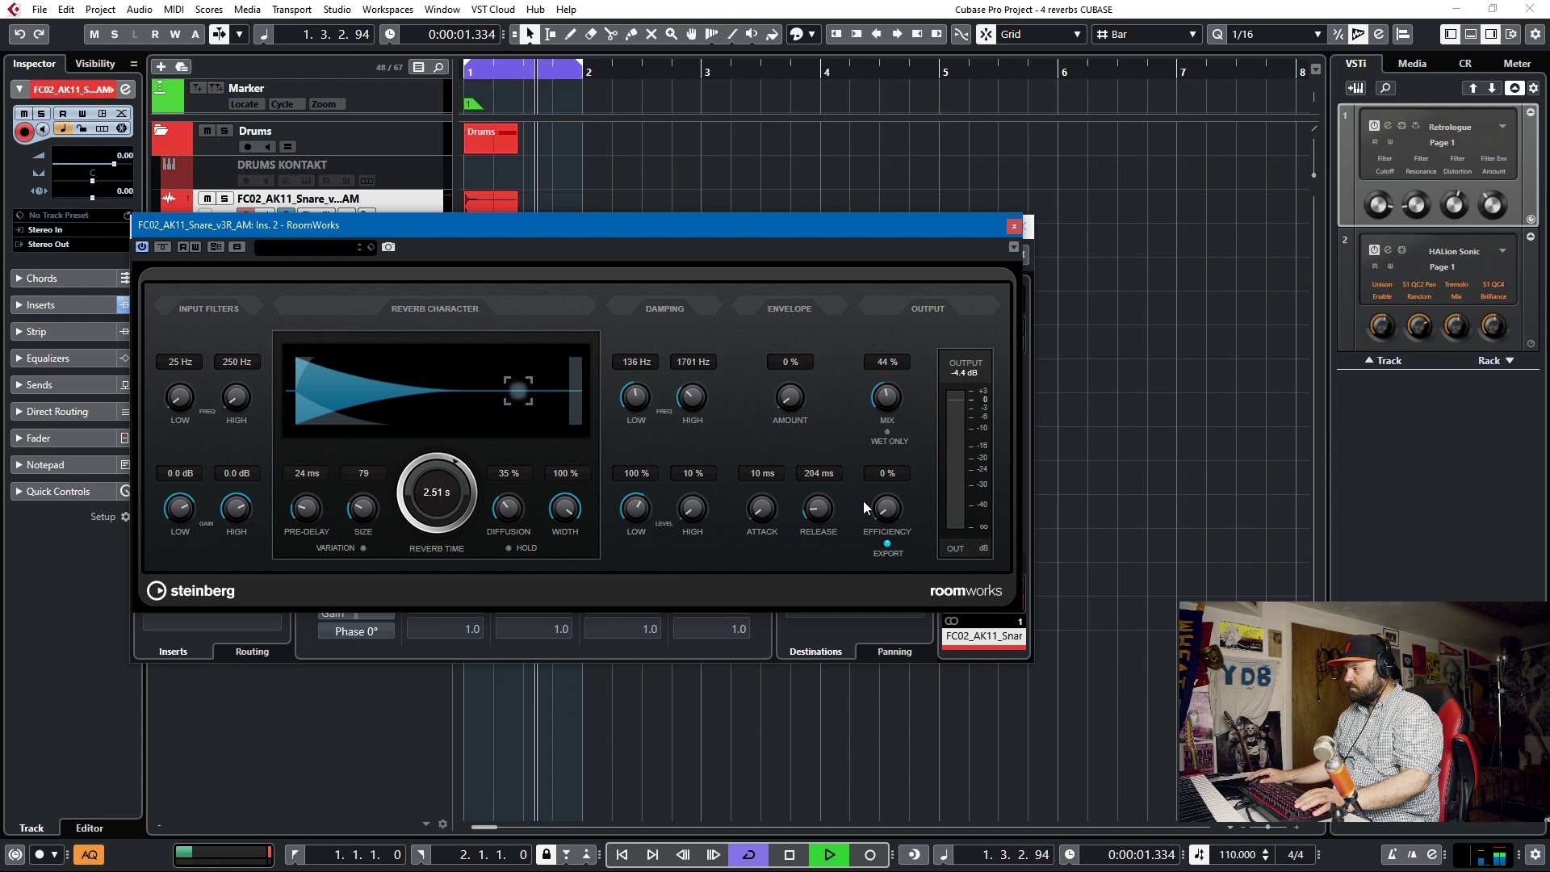
key("space")
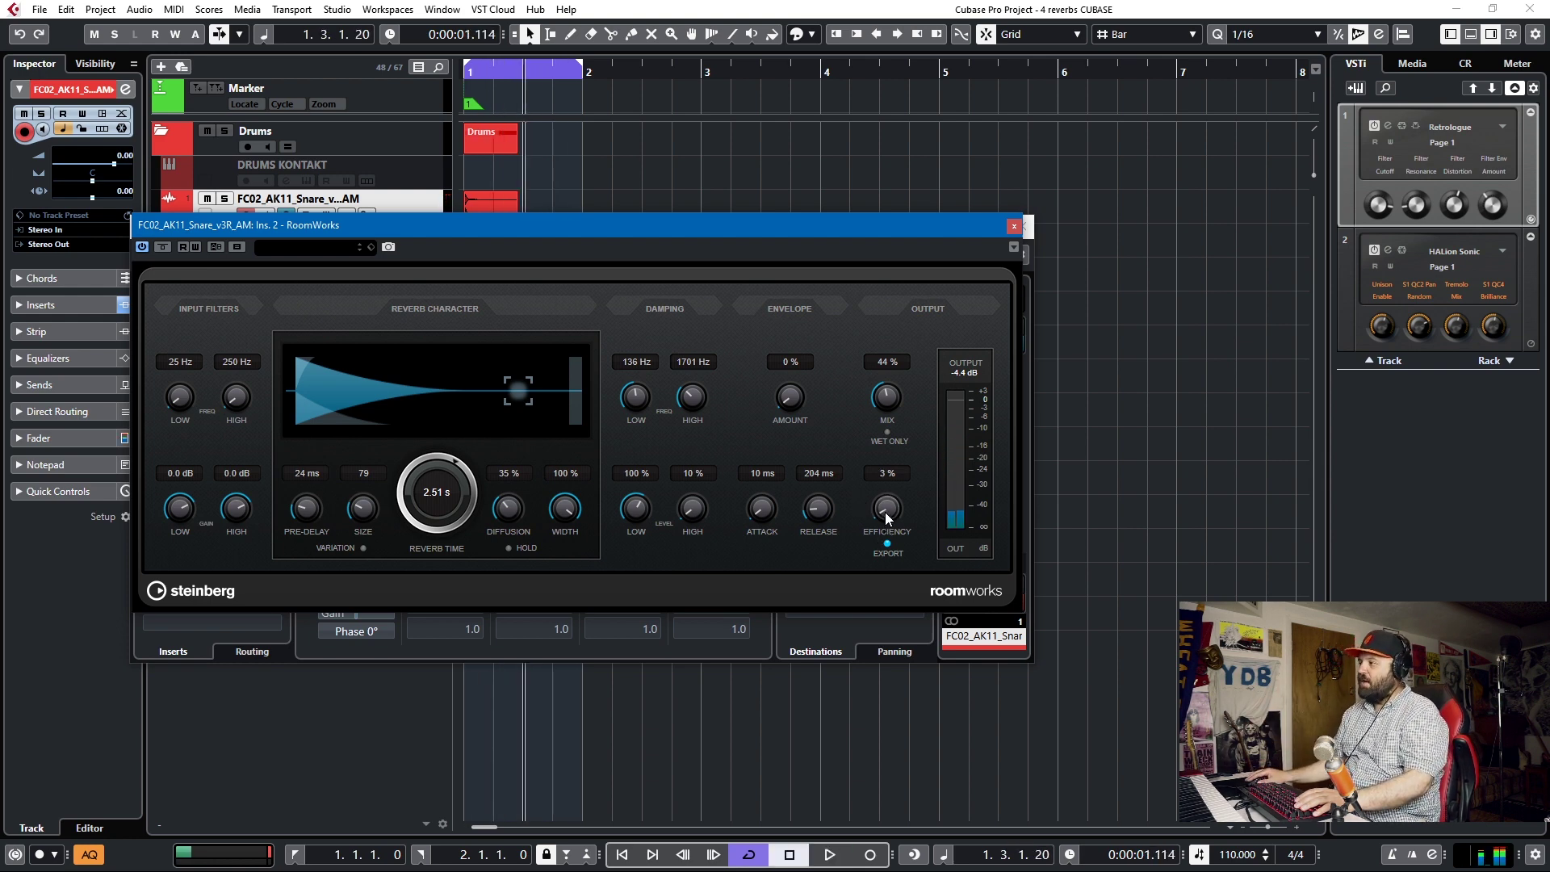
Step: Sweep RoomWorks efficiency up to 100% while playing, then back down to 31%
left_click_drag(893, 451, 895, 447)
key("space")
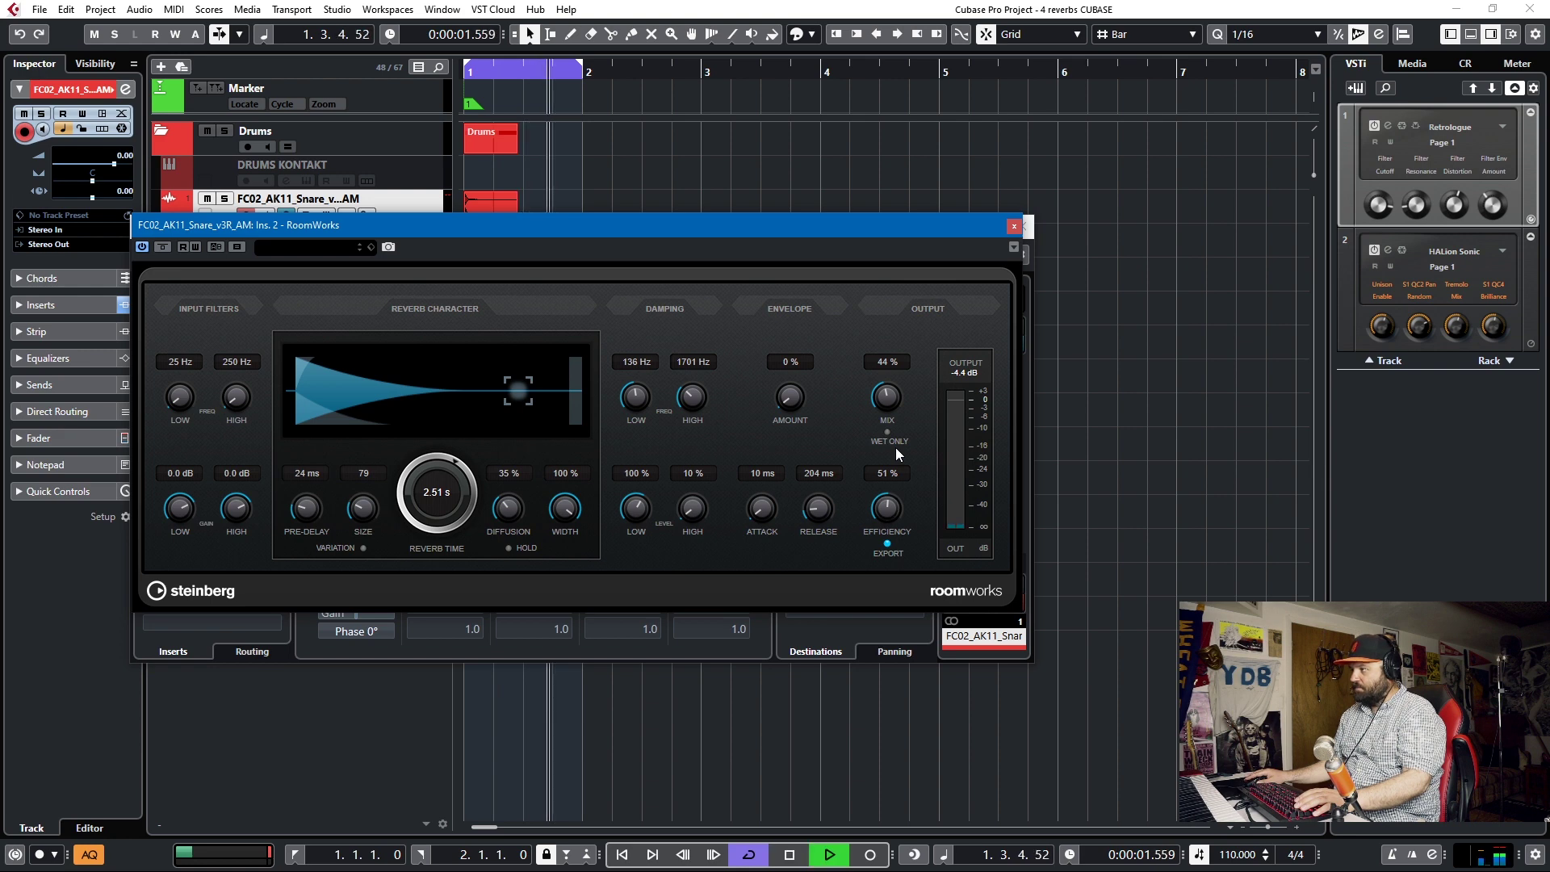
left_click_drag(894, 512, 923, 264)
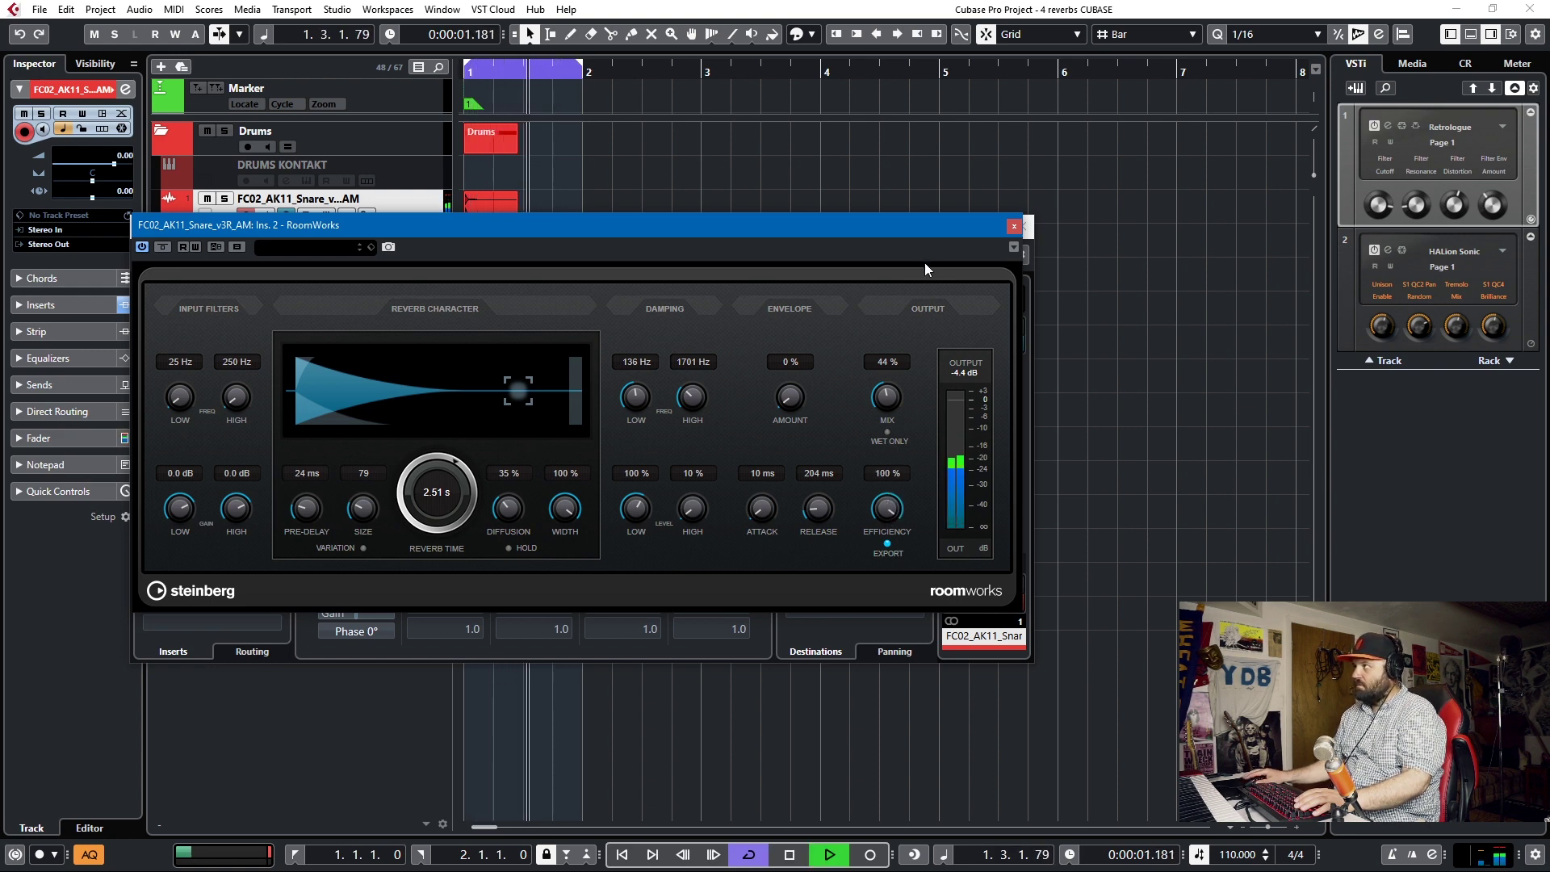
key("space")
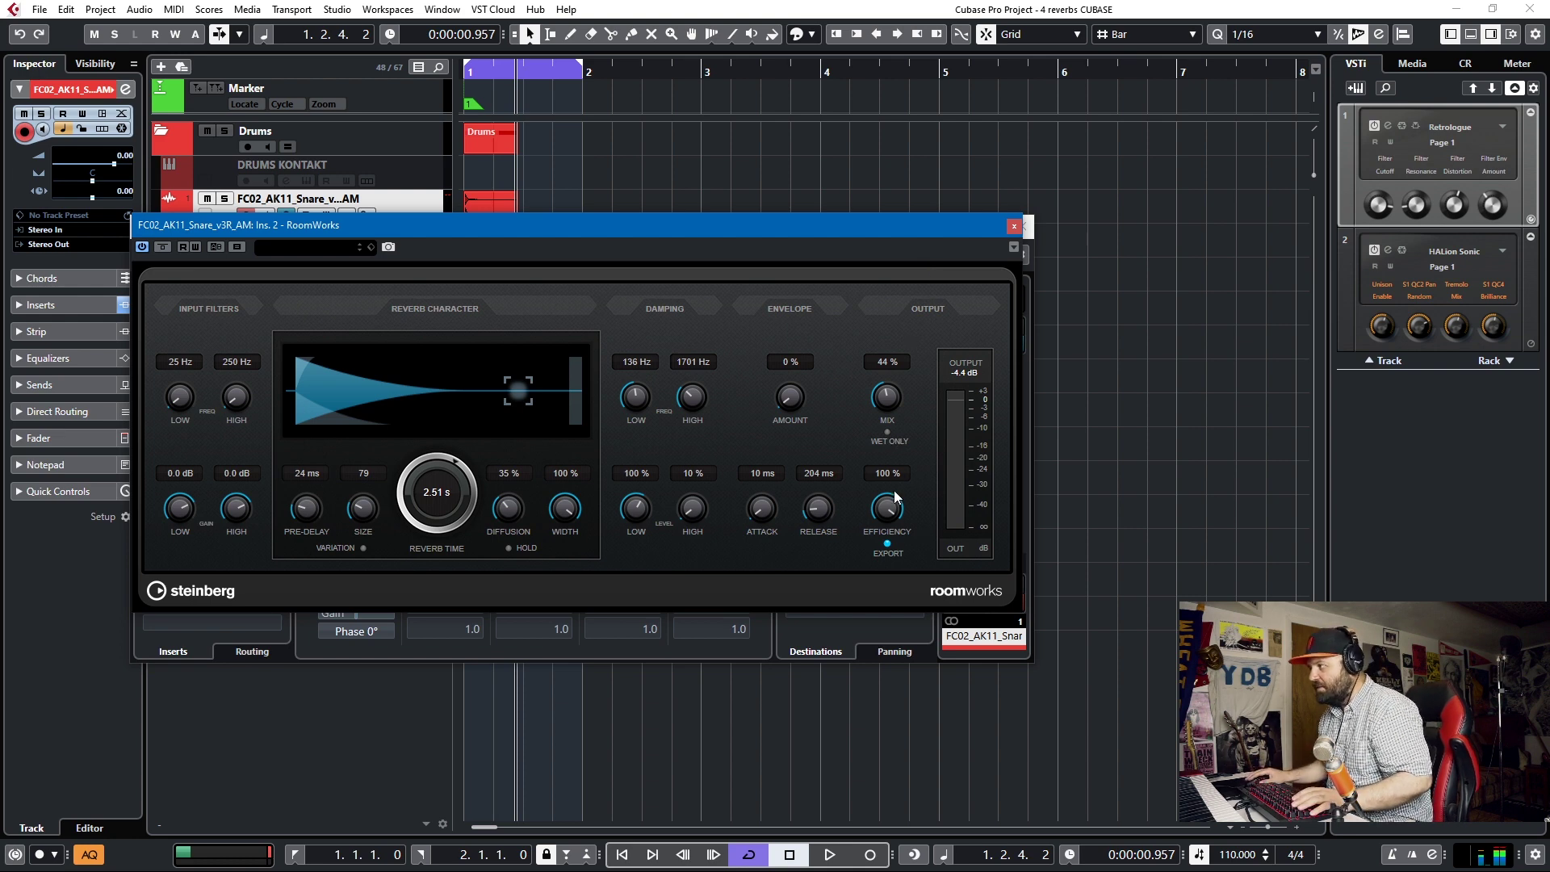
mouse_move(887, 507)
left_mouse_down()
mouse_move(891, 542)
mouse_move(882, 505)
left_mouse_up()
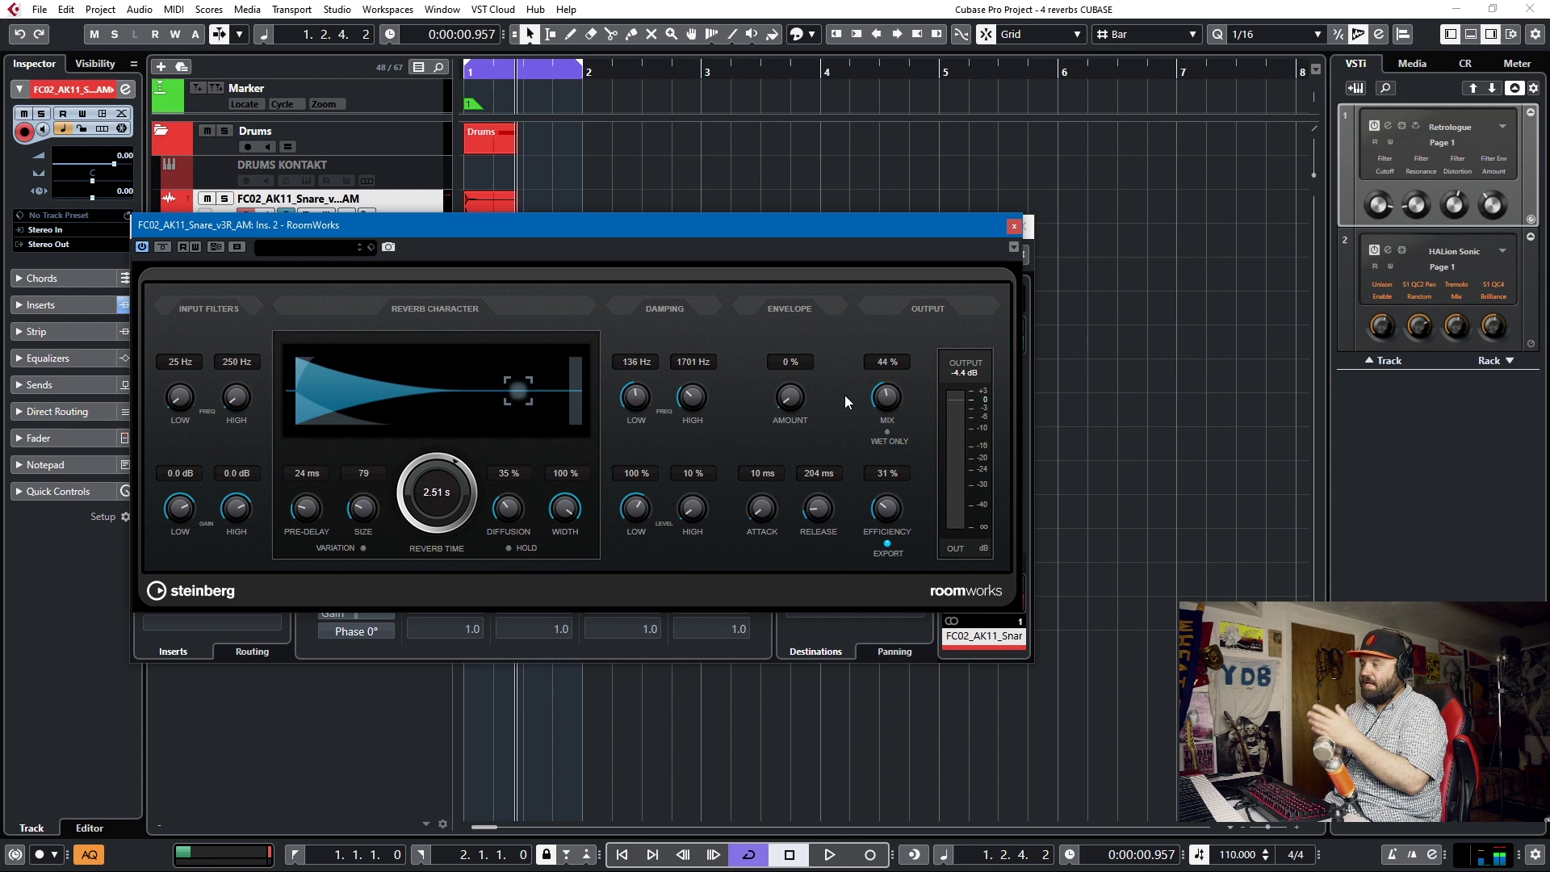
Step: Close RoomWorks, open the snare's REVelation editor and un-bypass it during playback
left_click(1014, 229)
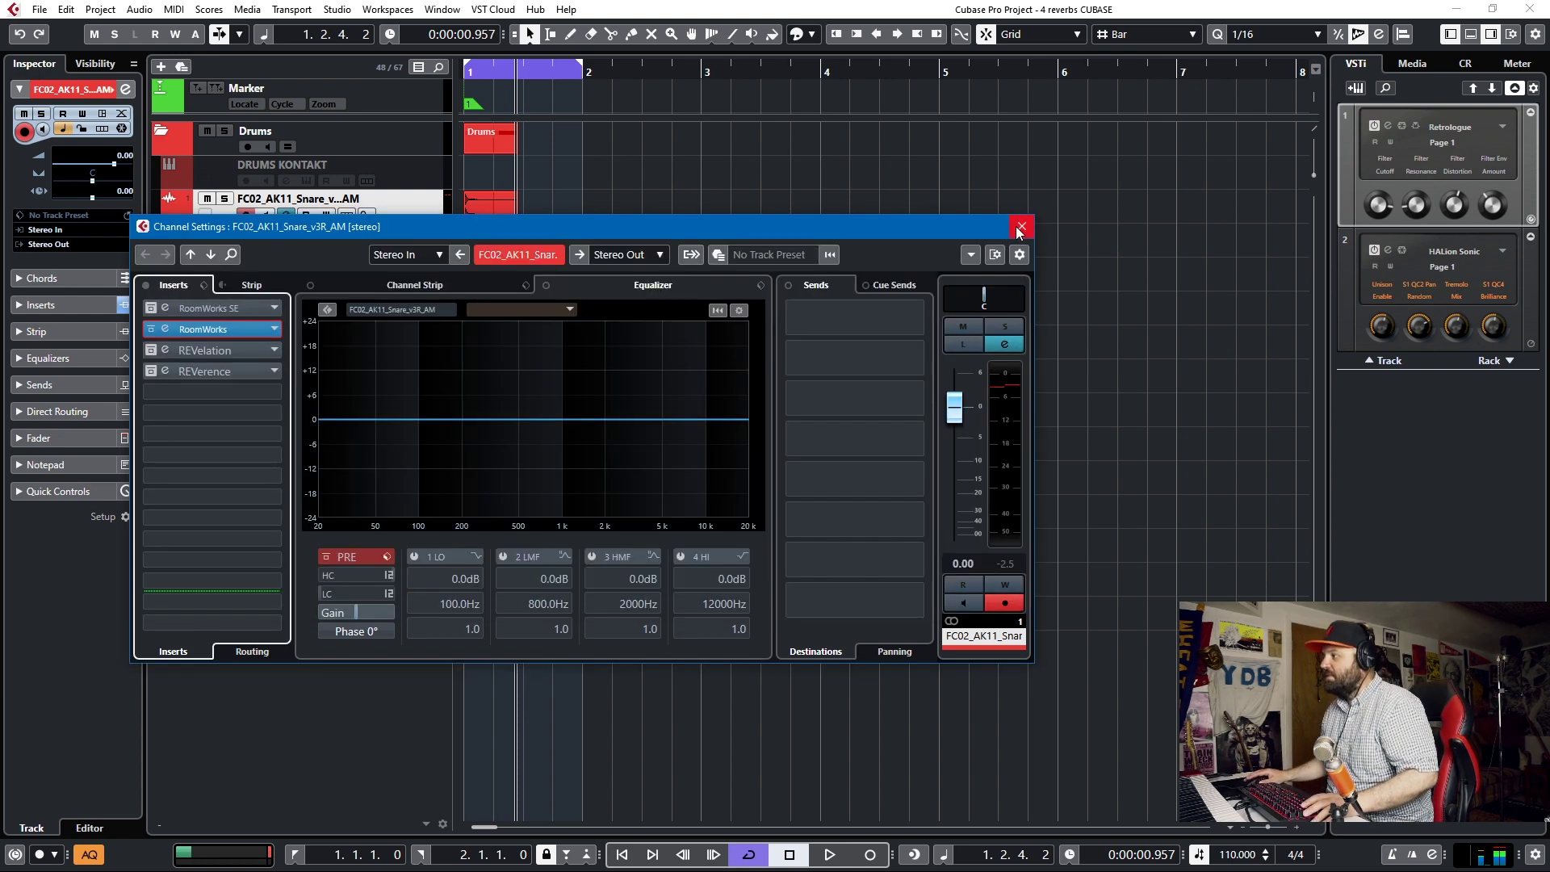
left_click(231, 349)
left_click_drag(678, 231, 699, 224)
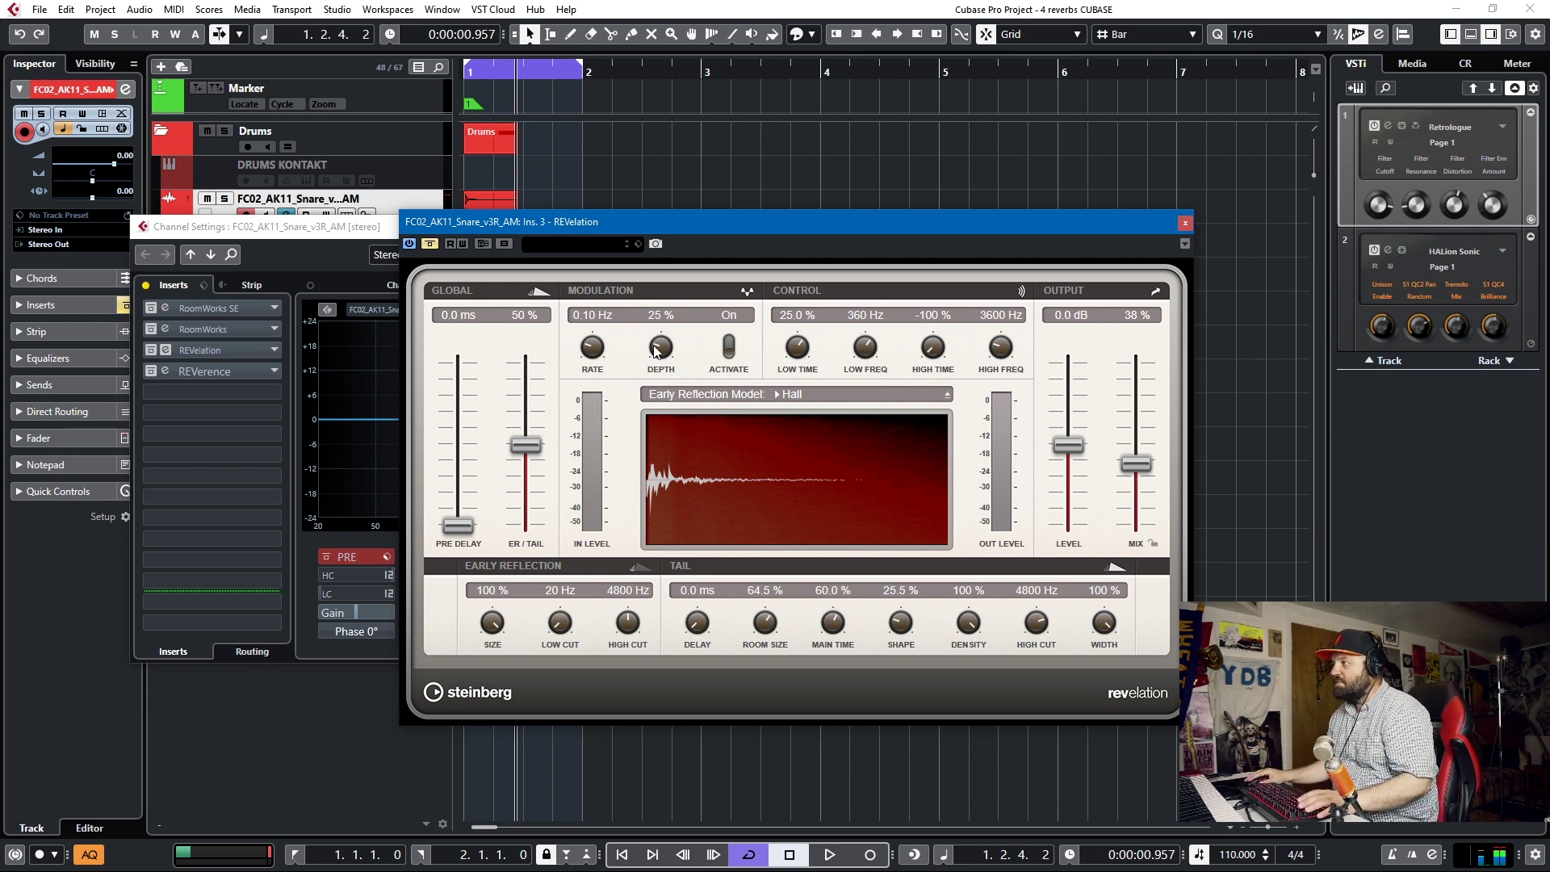
key("space")
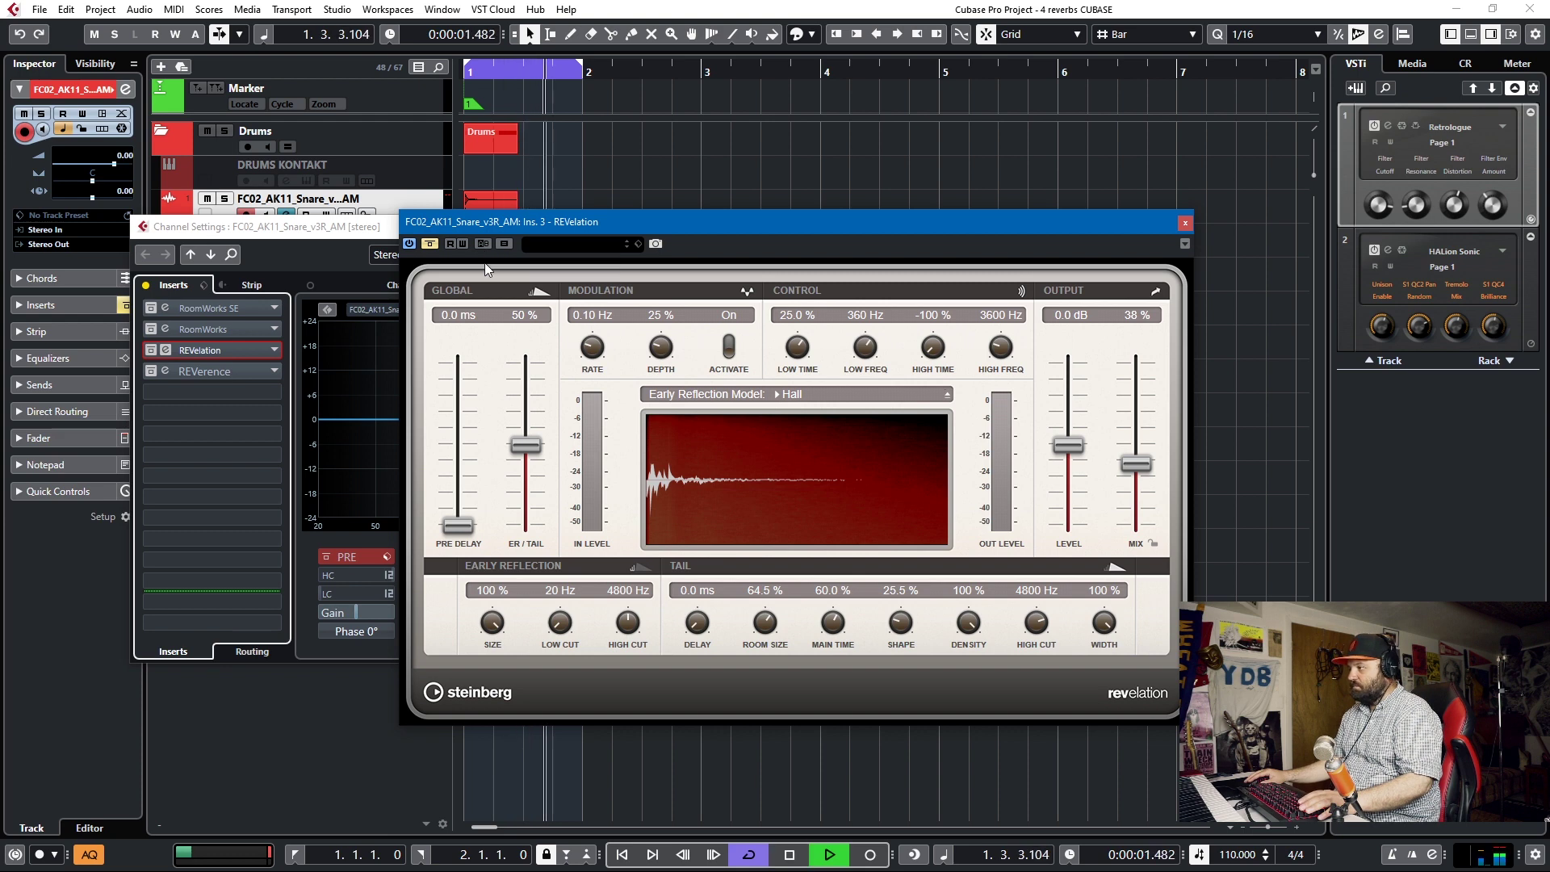
left_click(432, 244)
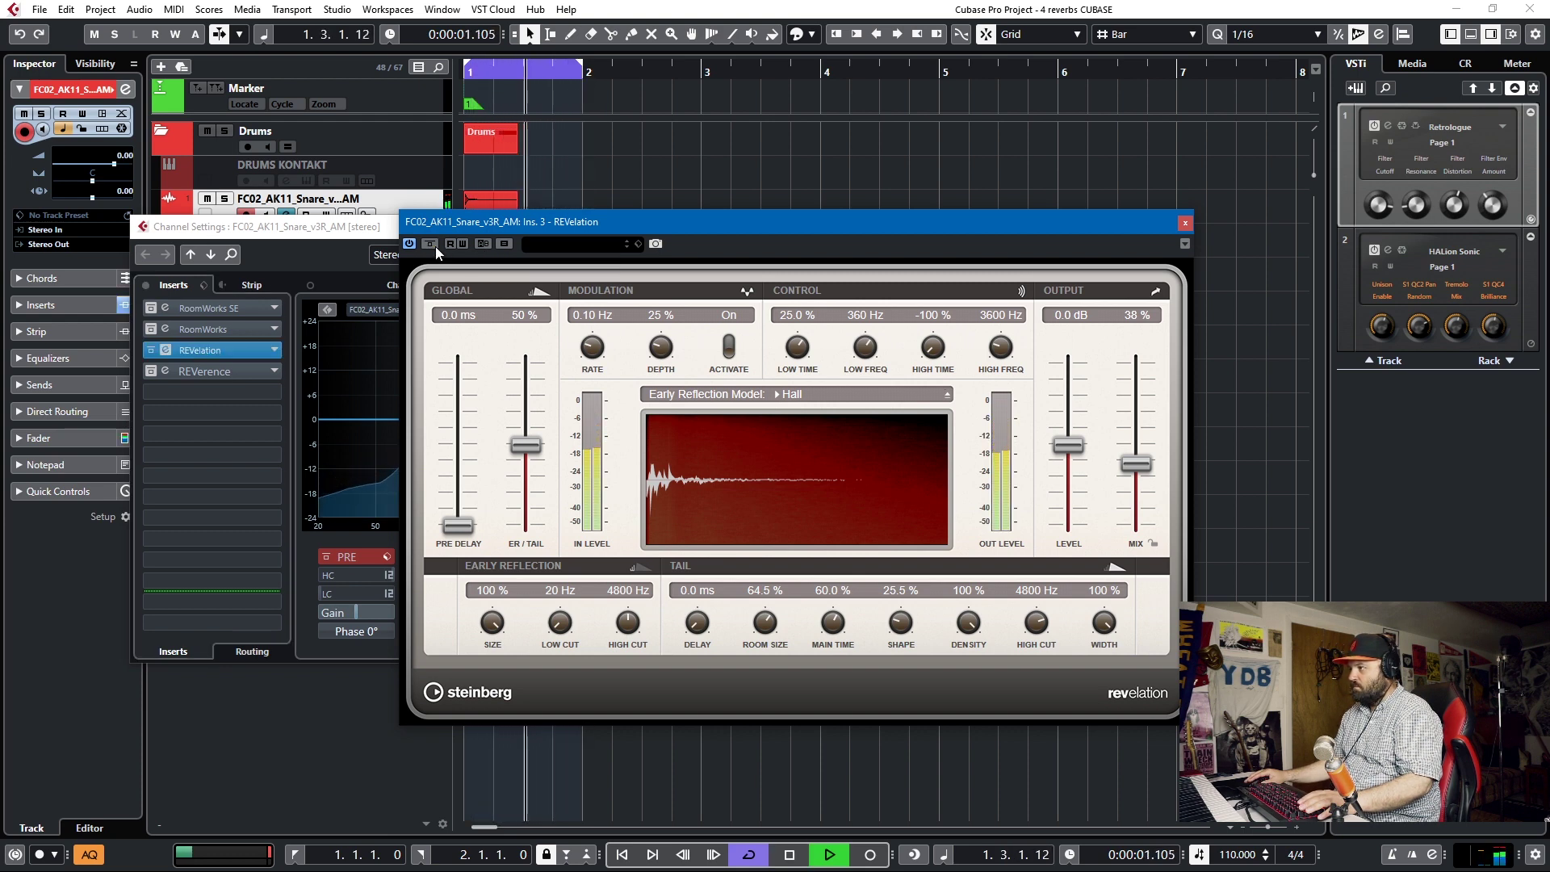
key("space")
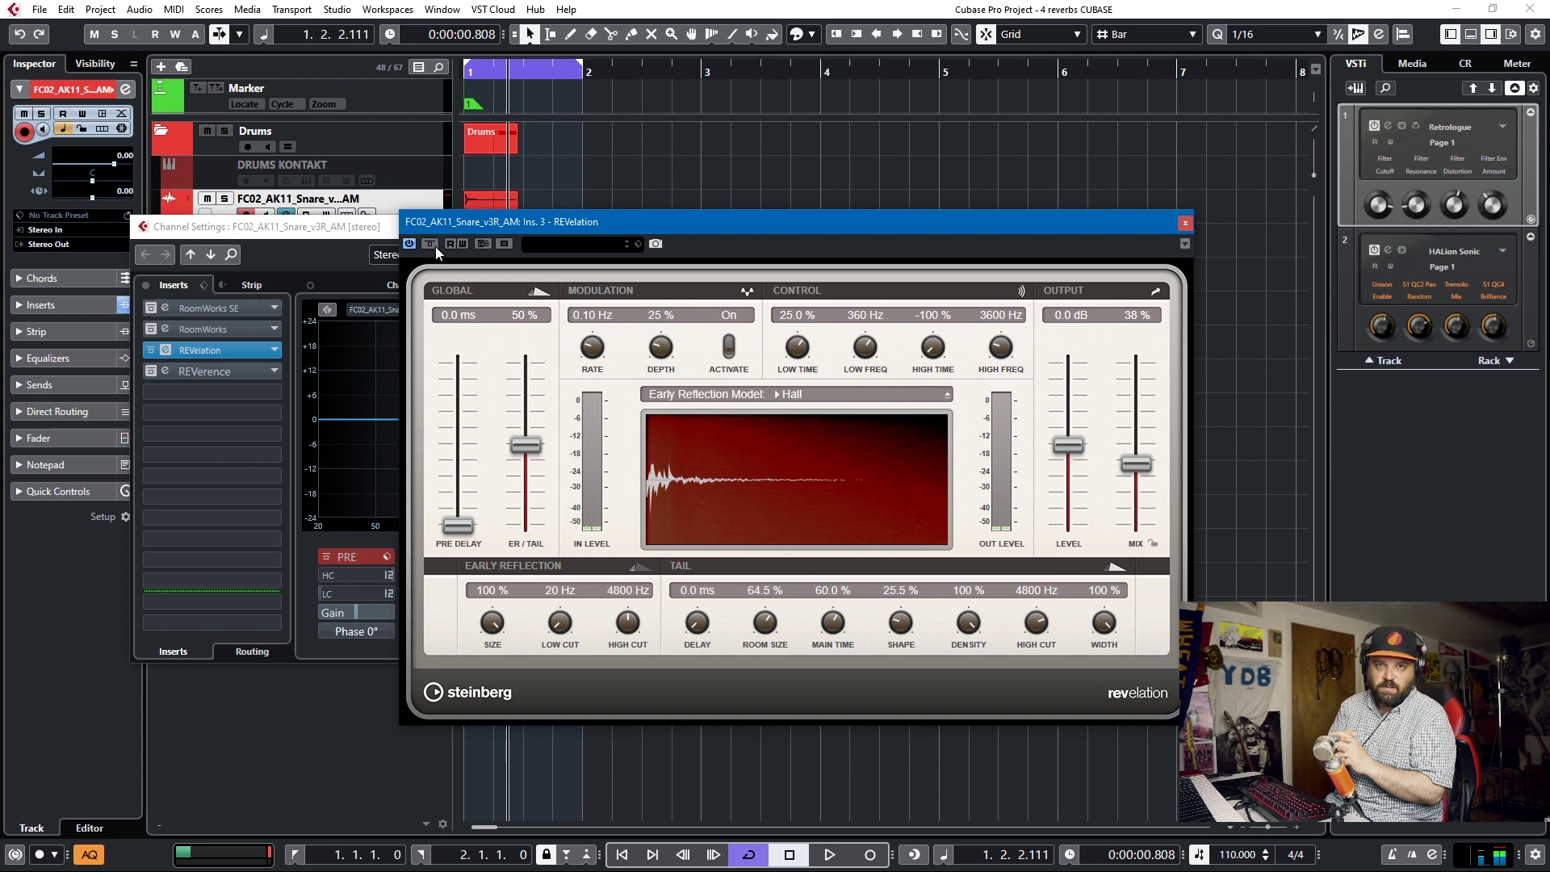
Step: Keep Hall as the early reflection model and reduce early reflection size to 1.5%
left_click(777, 394)
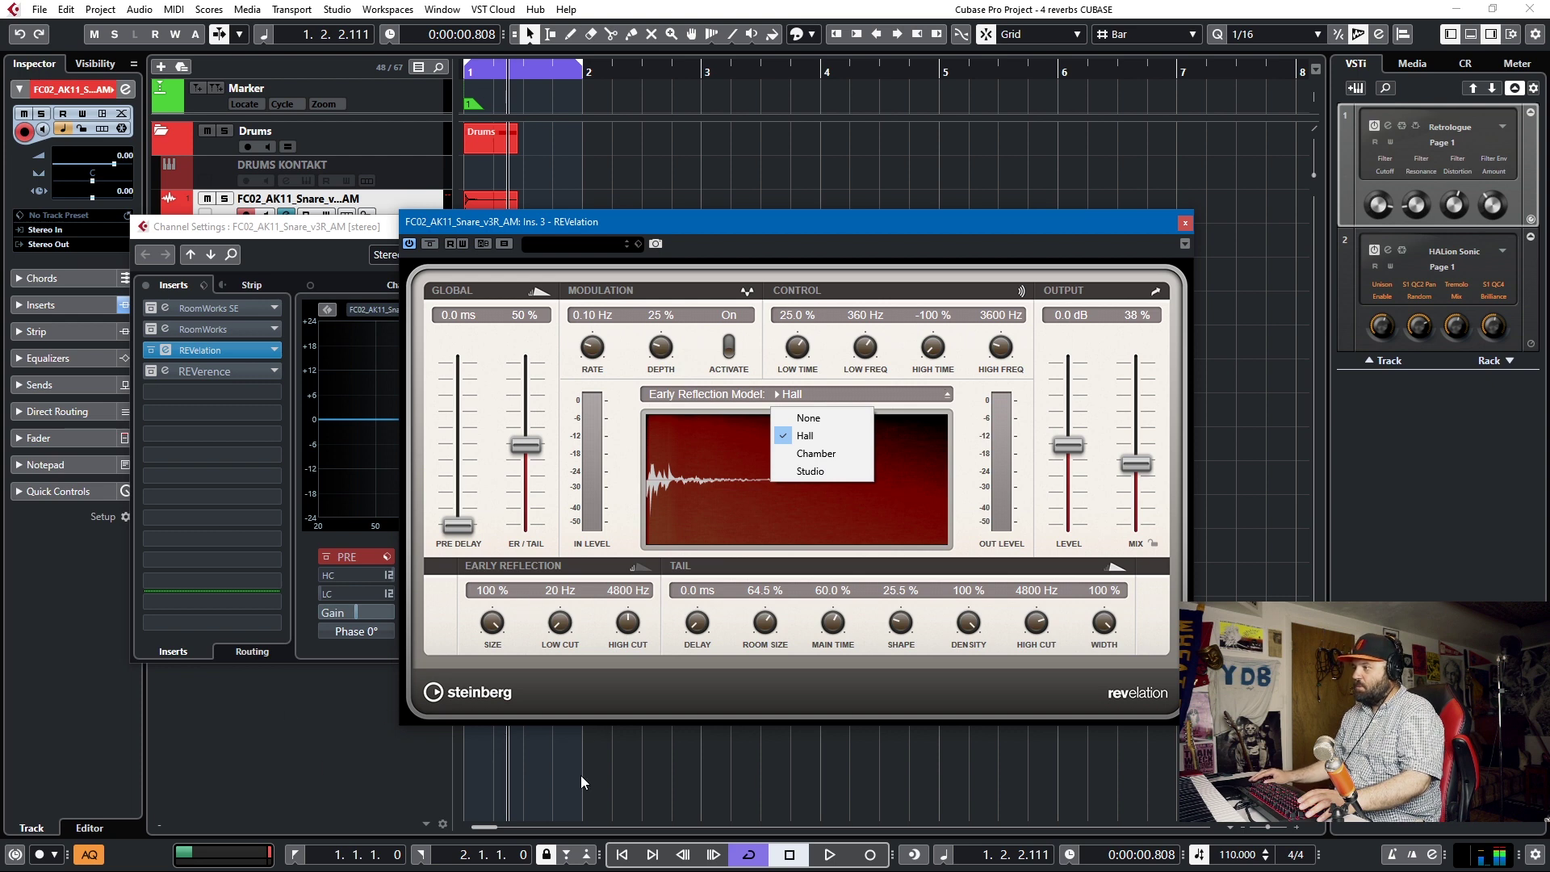
left_click(843, 234)
key("space")
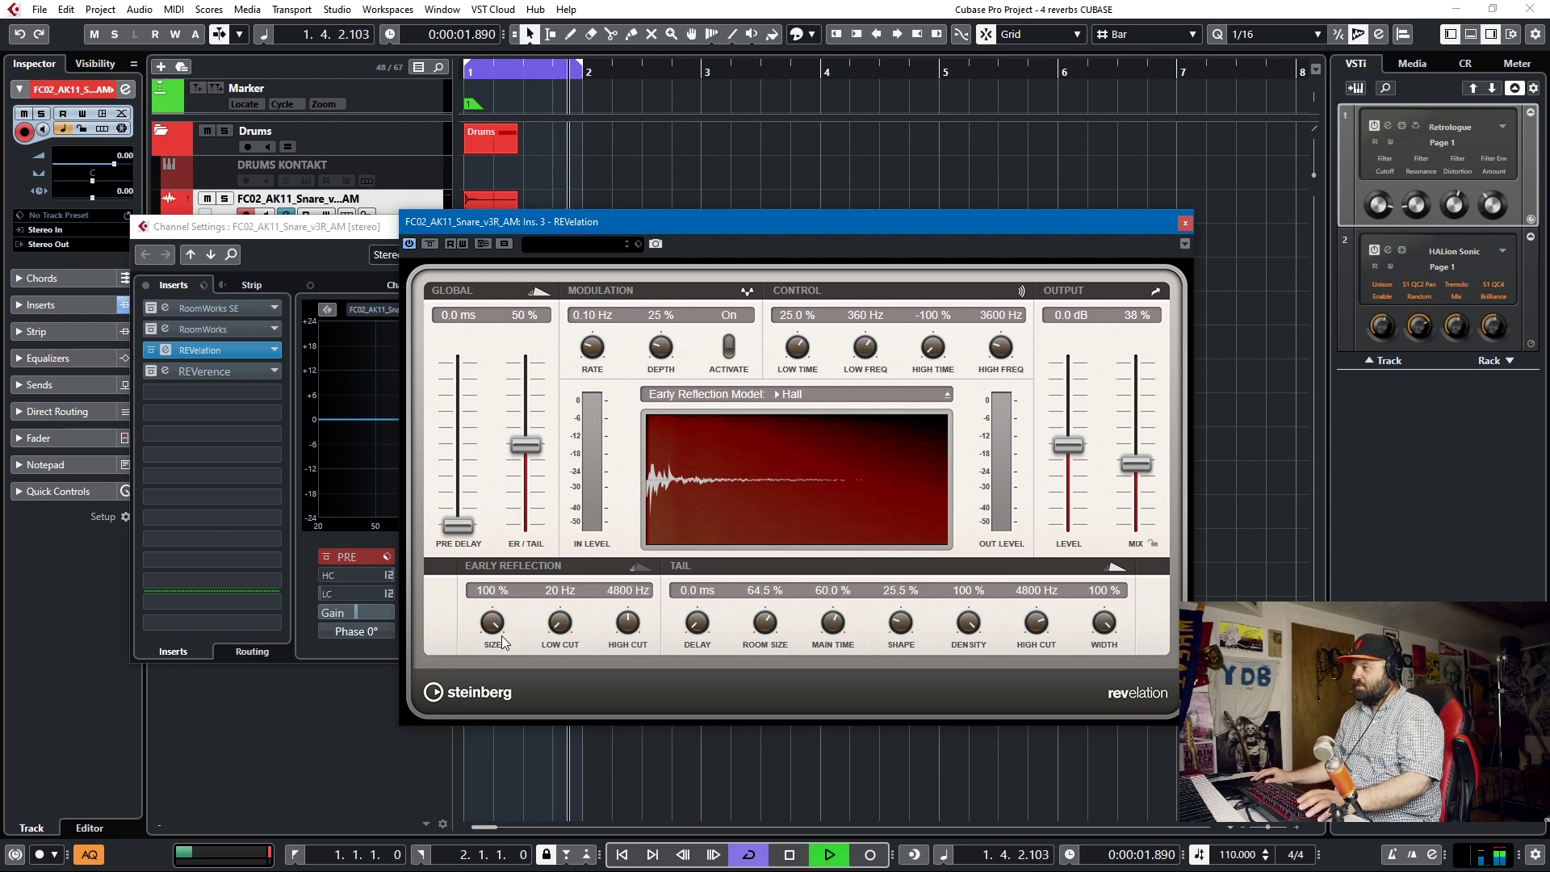
left_click_drag(502, 641, 482, 738)
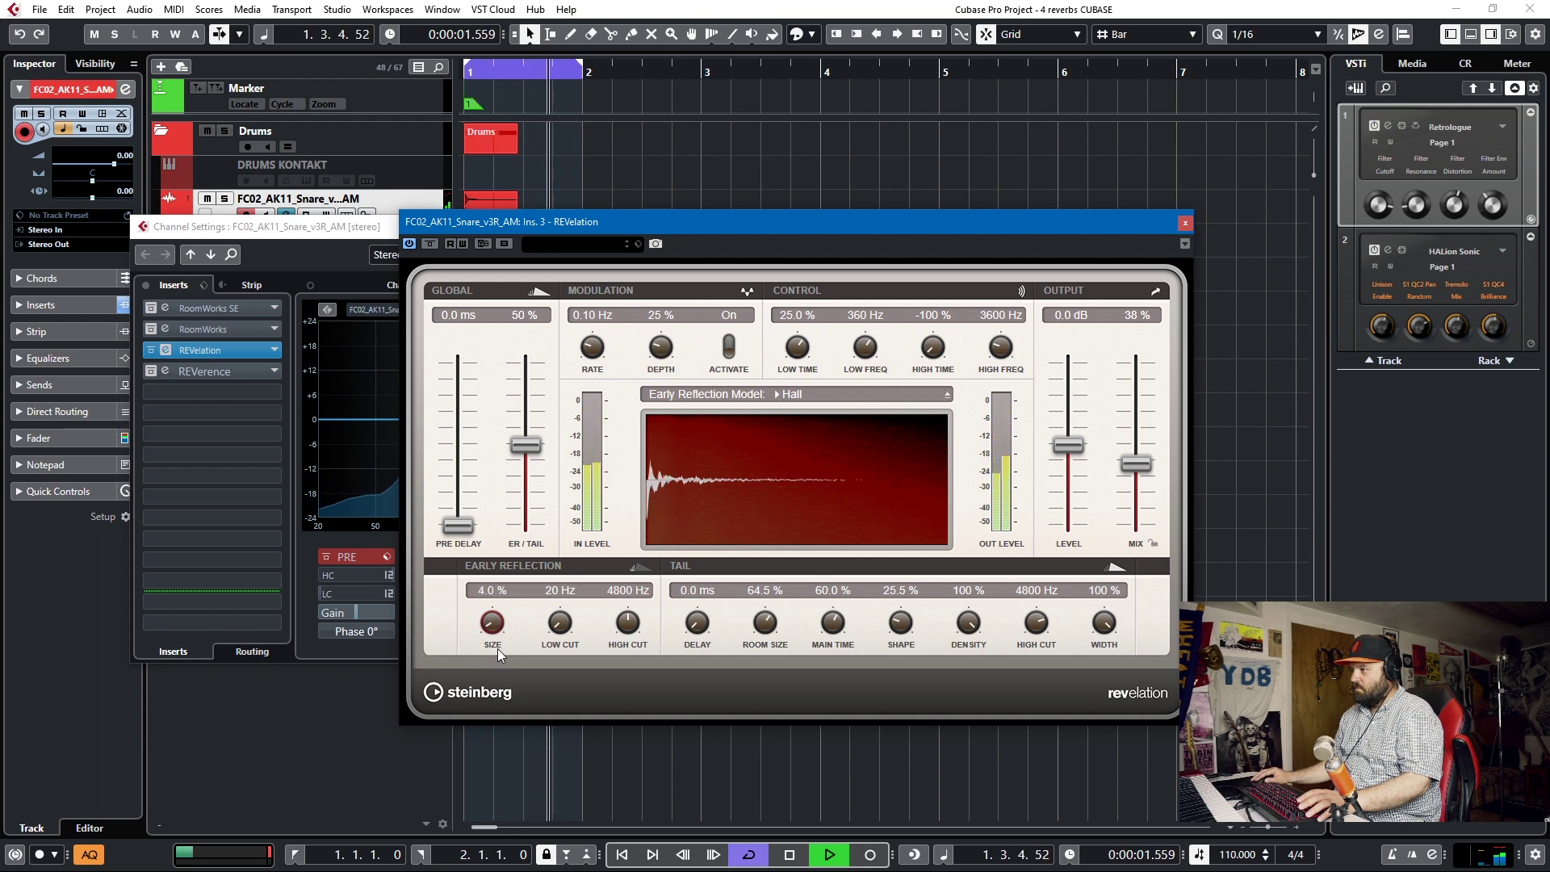
left_click_drag(498, 647, 496, 656)
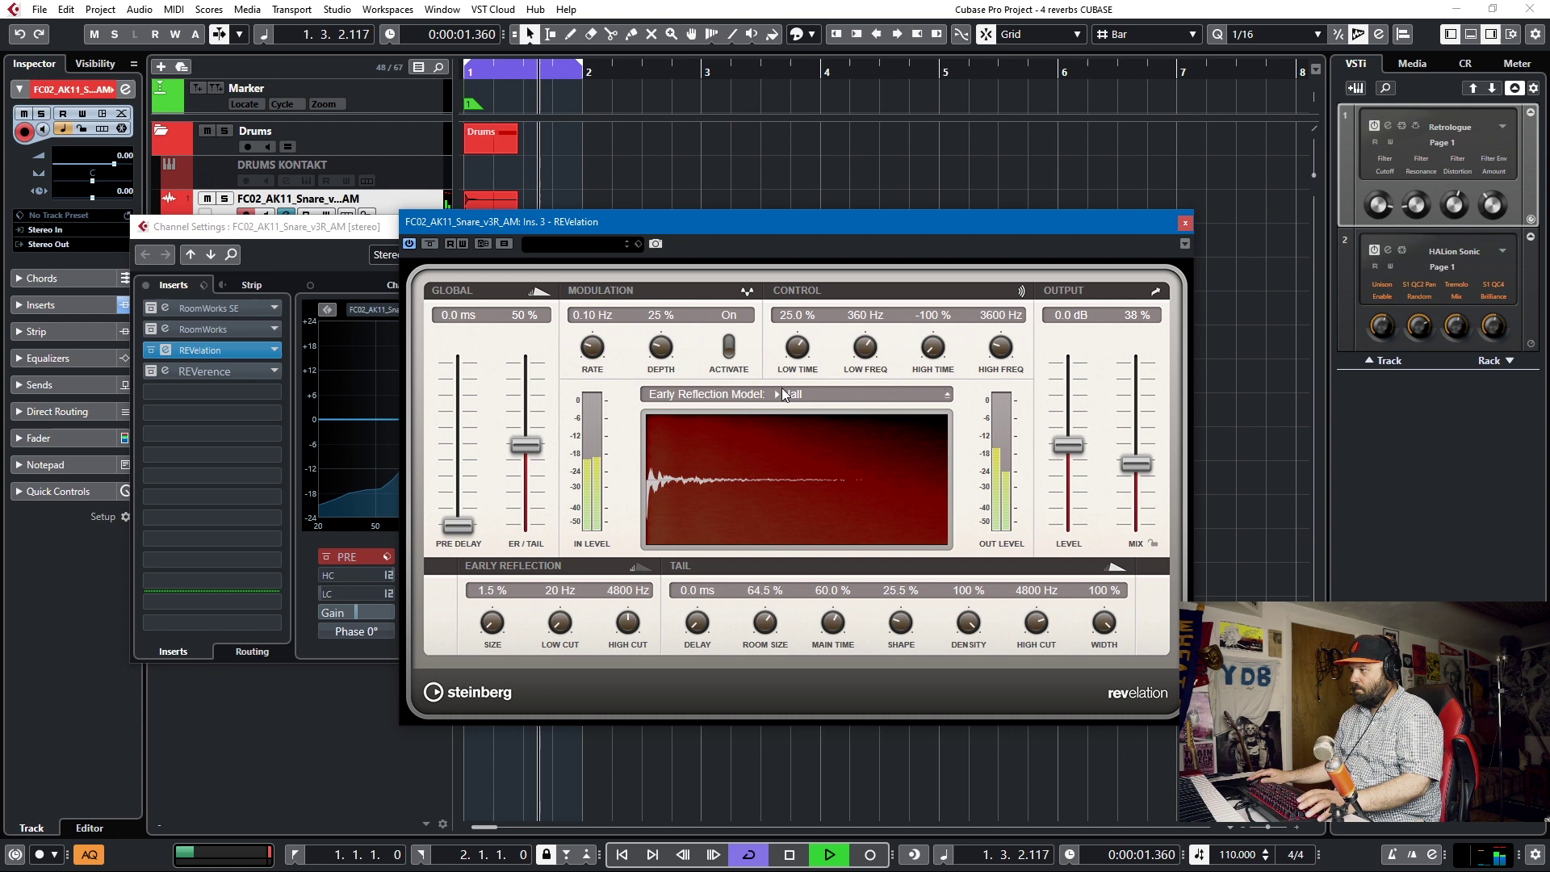
key("space")
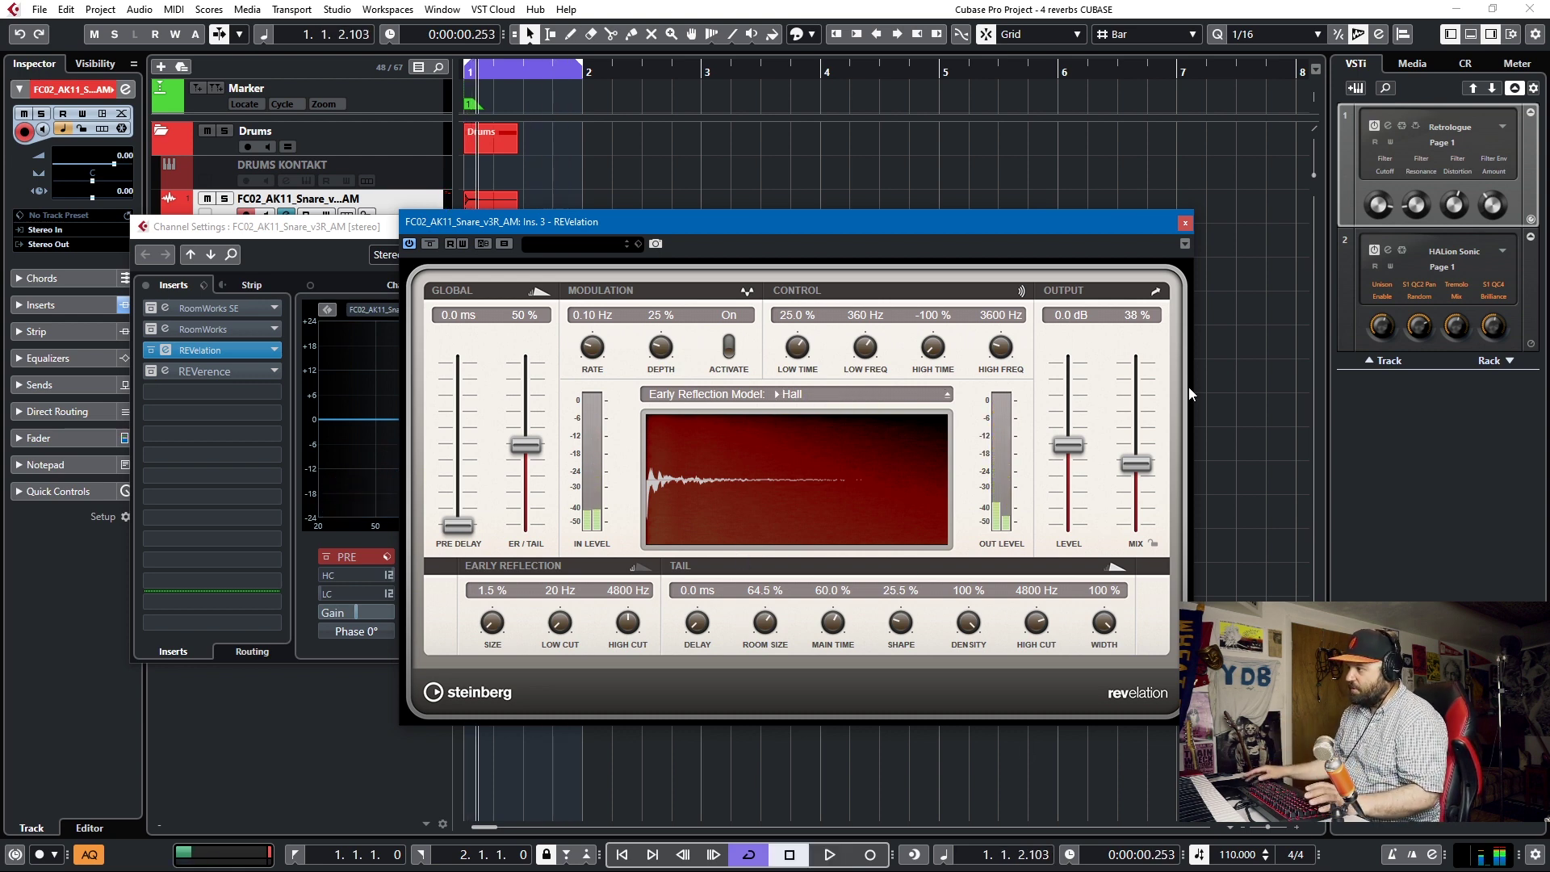
Step: Set REVelation tail room size to 67.5%, main time to 61.5% and width to 0%
left_click_drag(758, 662, 826, 647)
key("space")
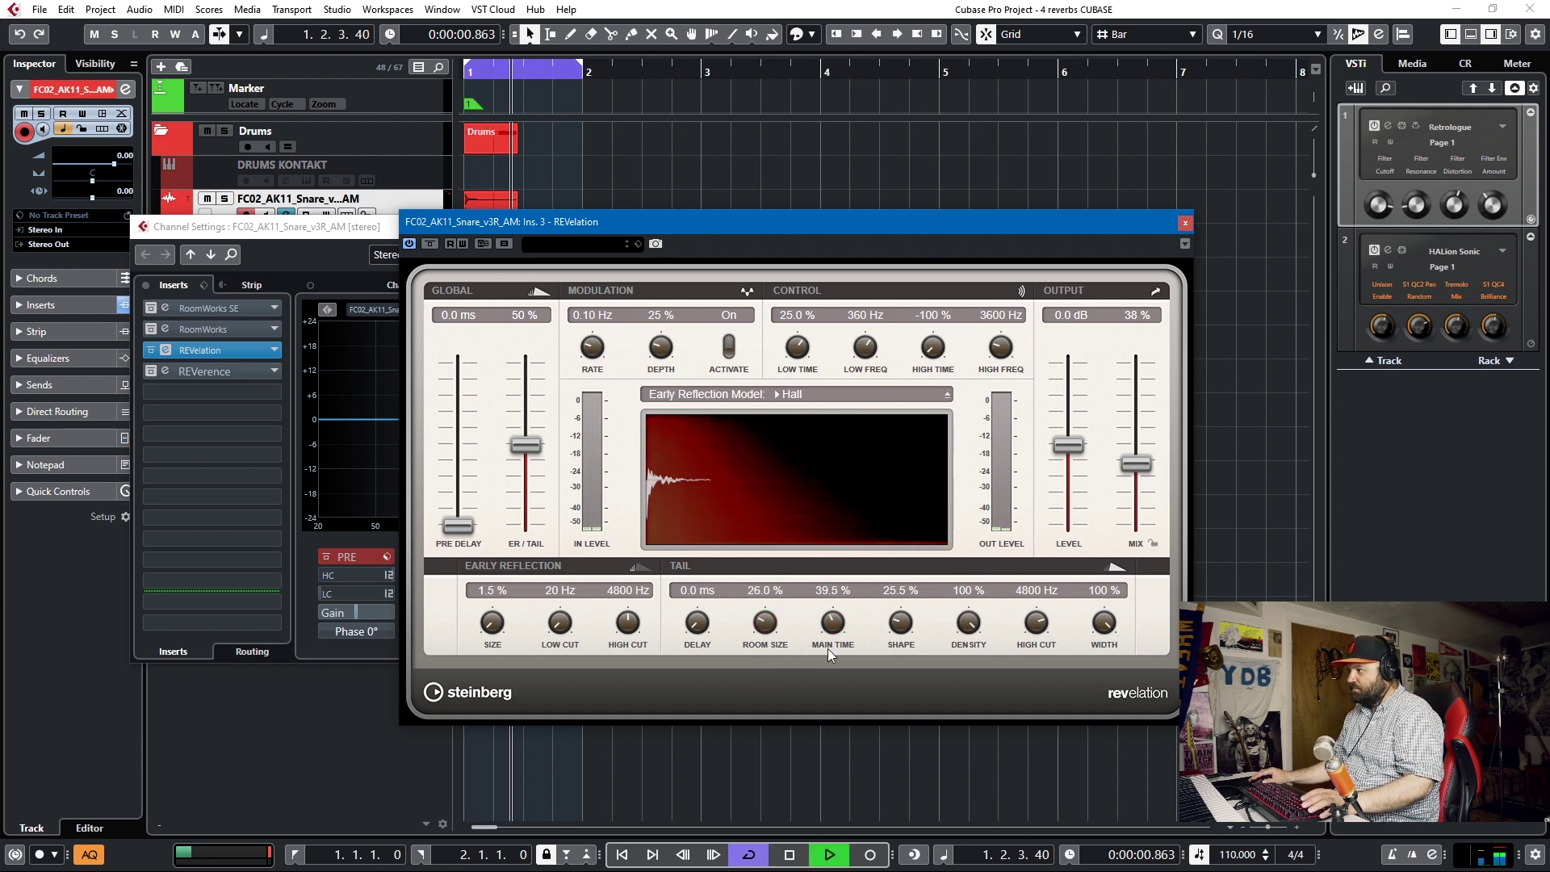
left_click_drag(827, 647, 774, 619)
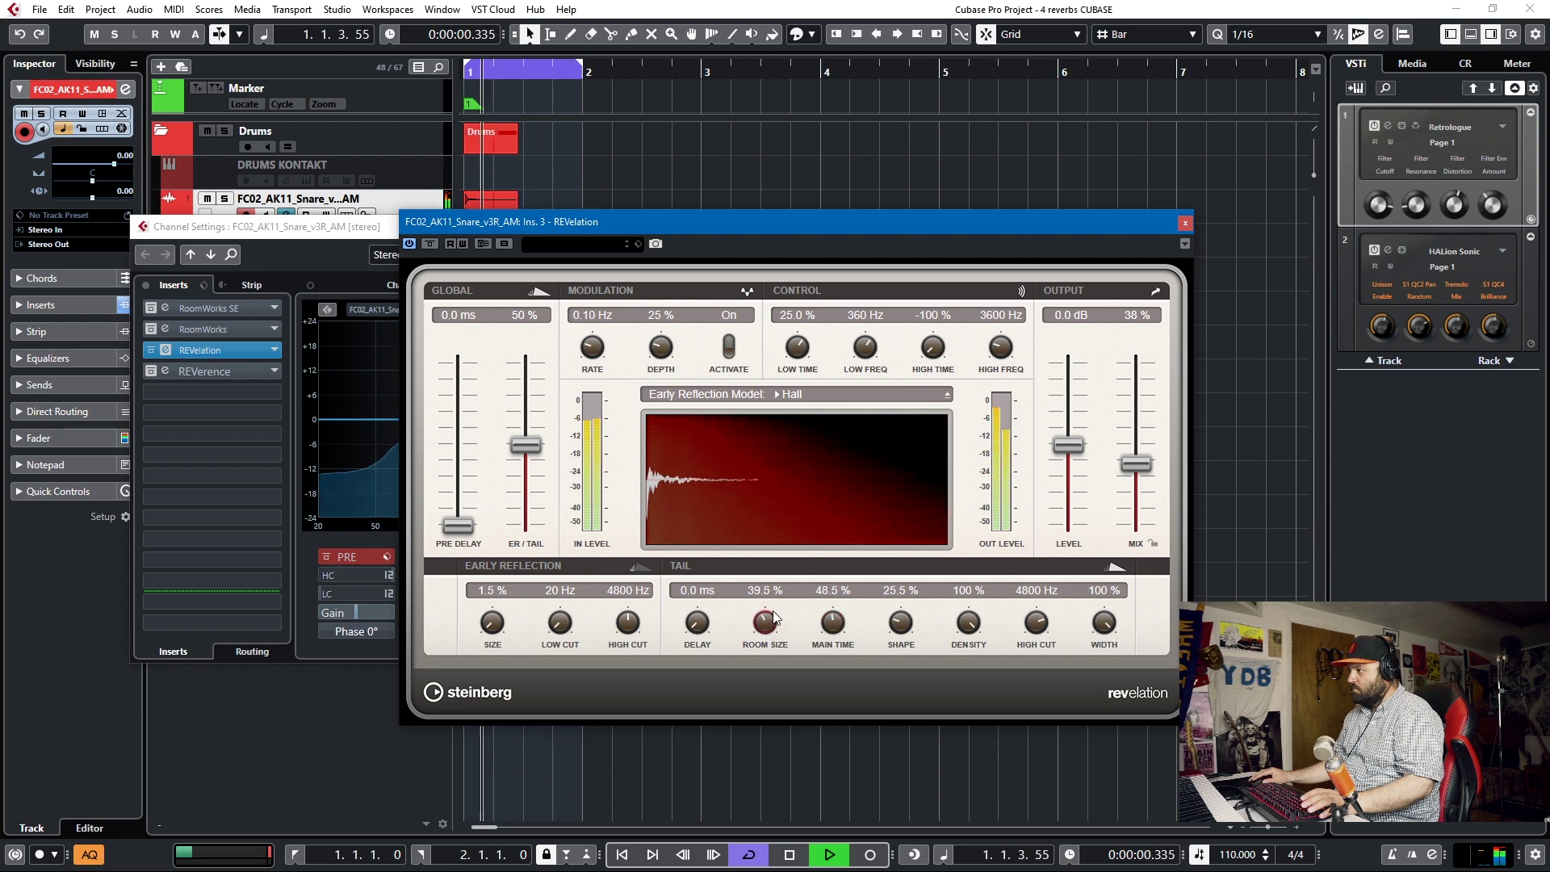
key("space")
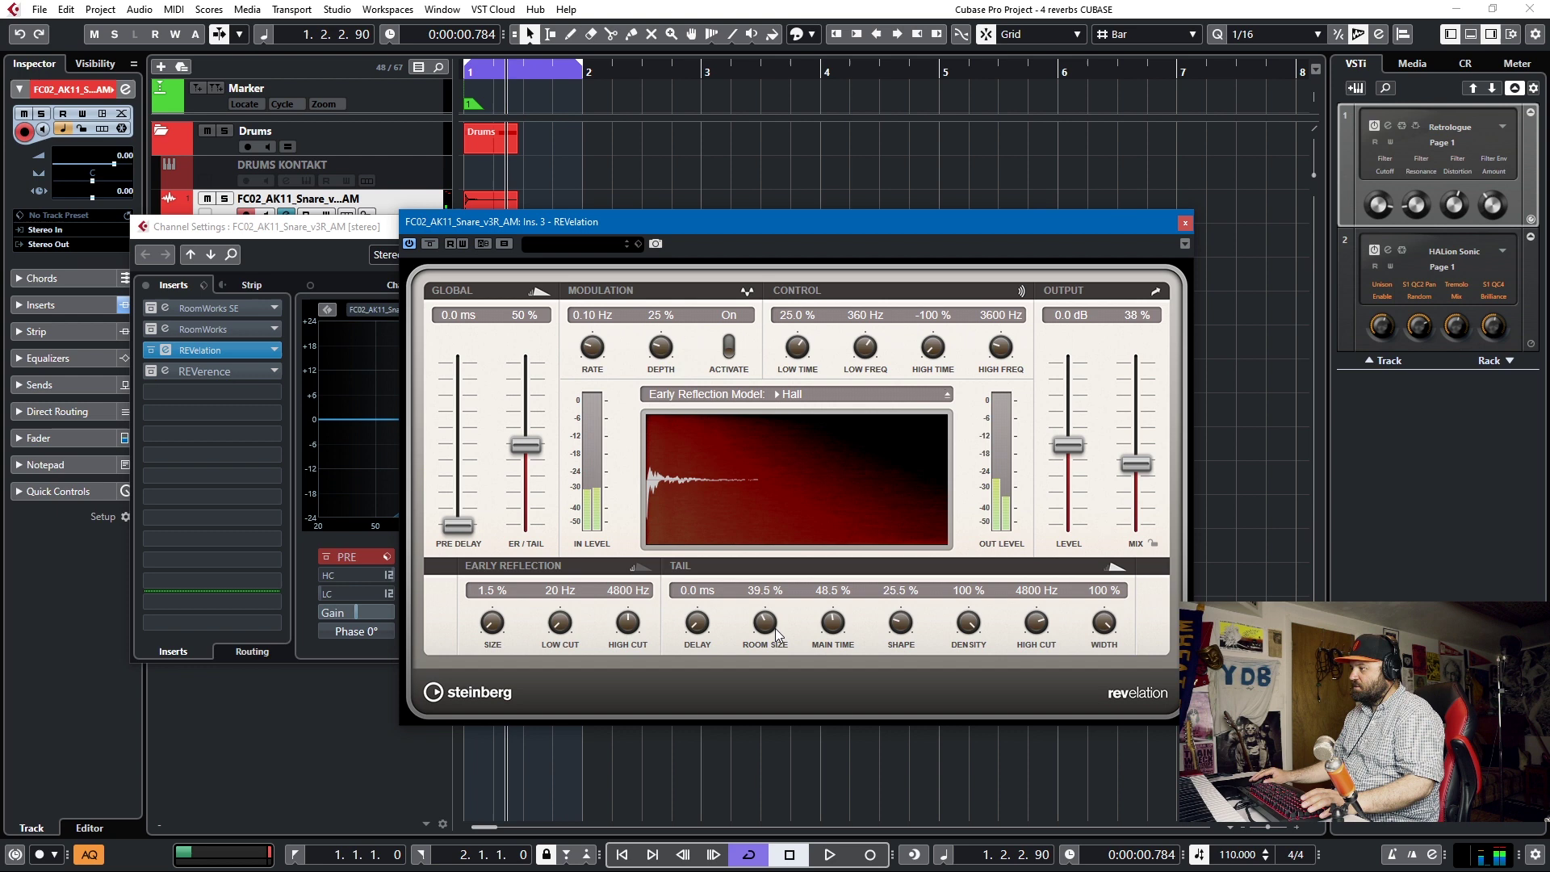
left_click_drag(769, 635, 843, 615)
key("space")
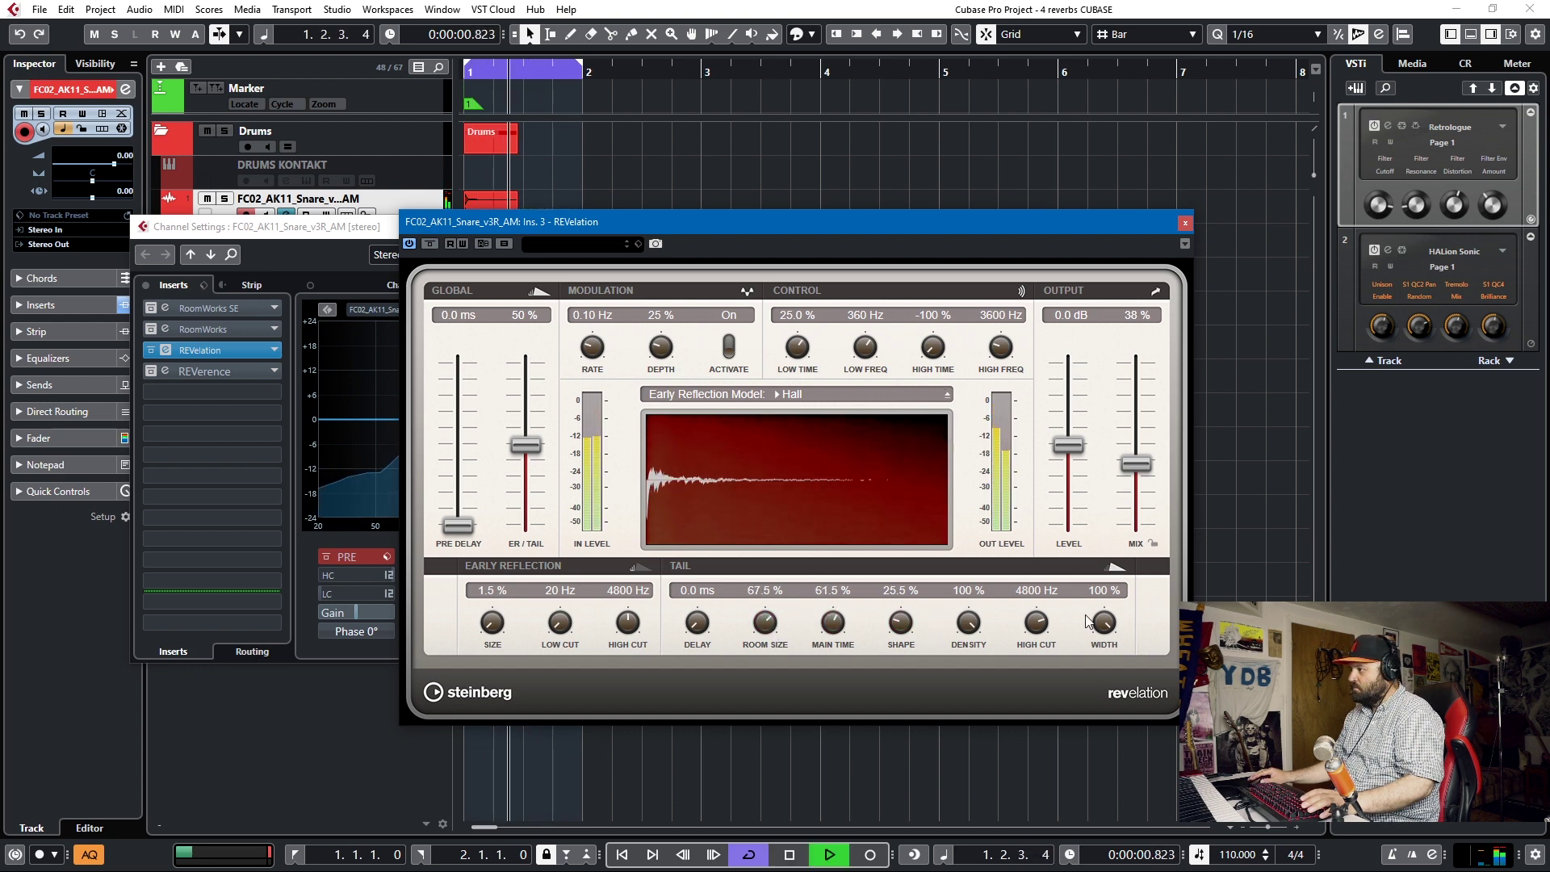
left_click_drag(1107, 625, 1113, 830)
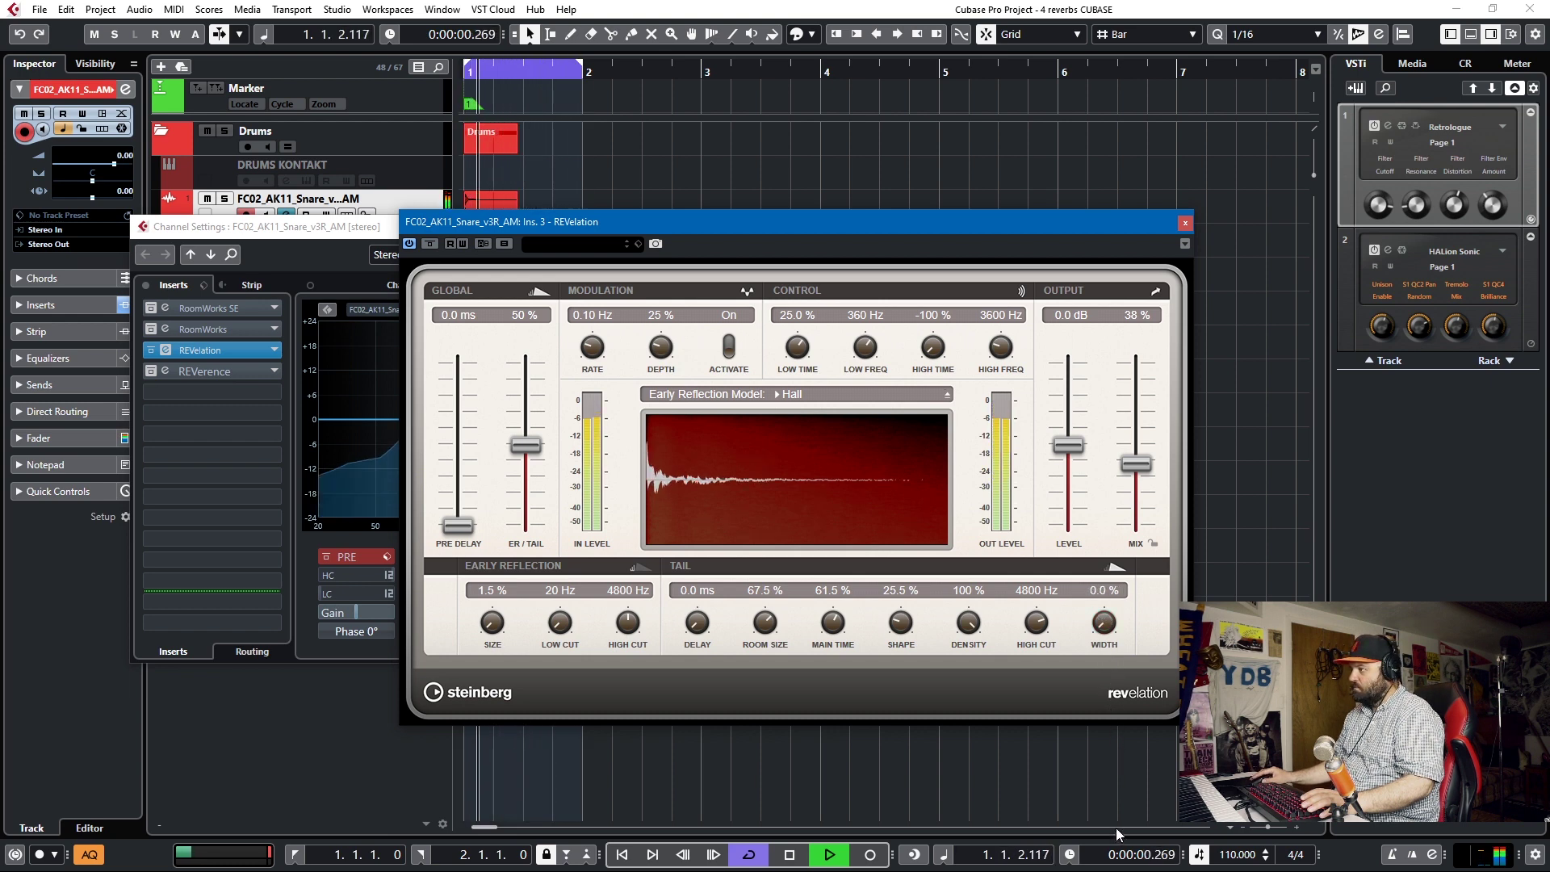
key("space")
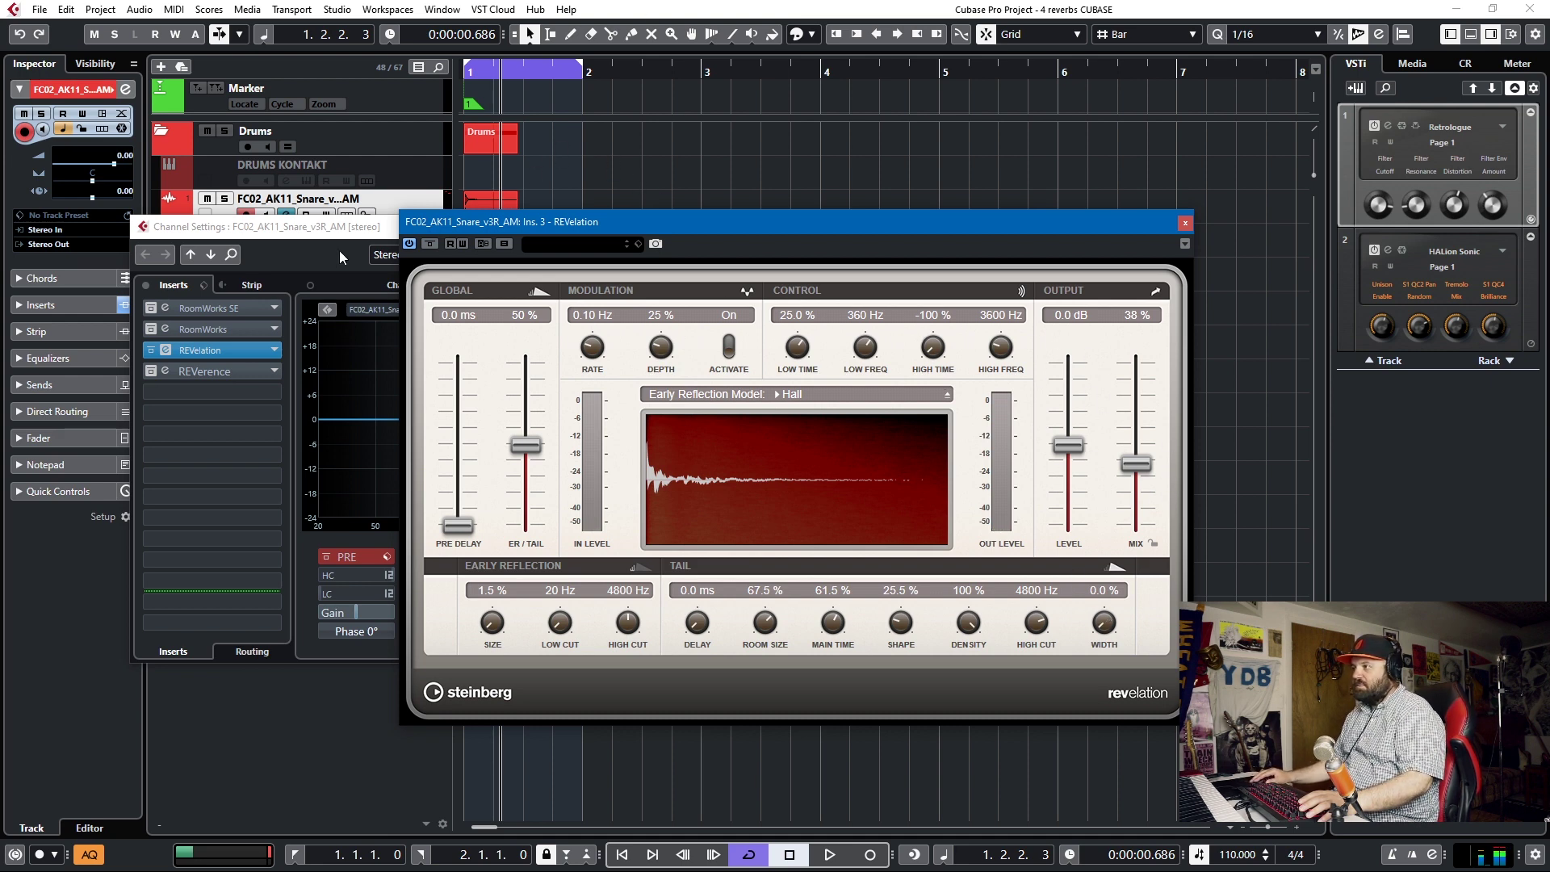
Step: Toggle REVelation chorusing off and on, then set modulation rate 0.19 Hz and depth 82%
left_click(728, 346)
key("space")
left_click(729, 347)
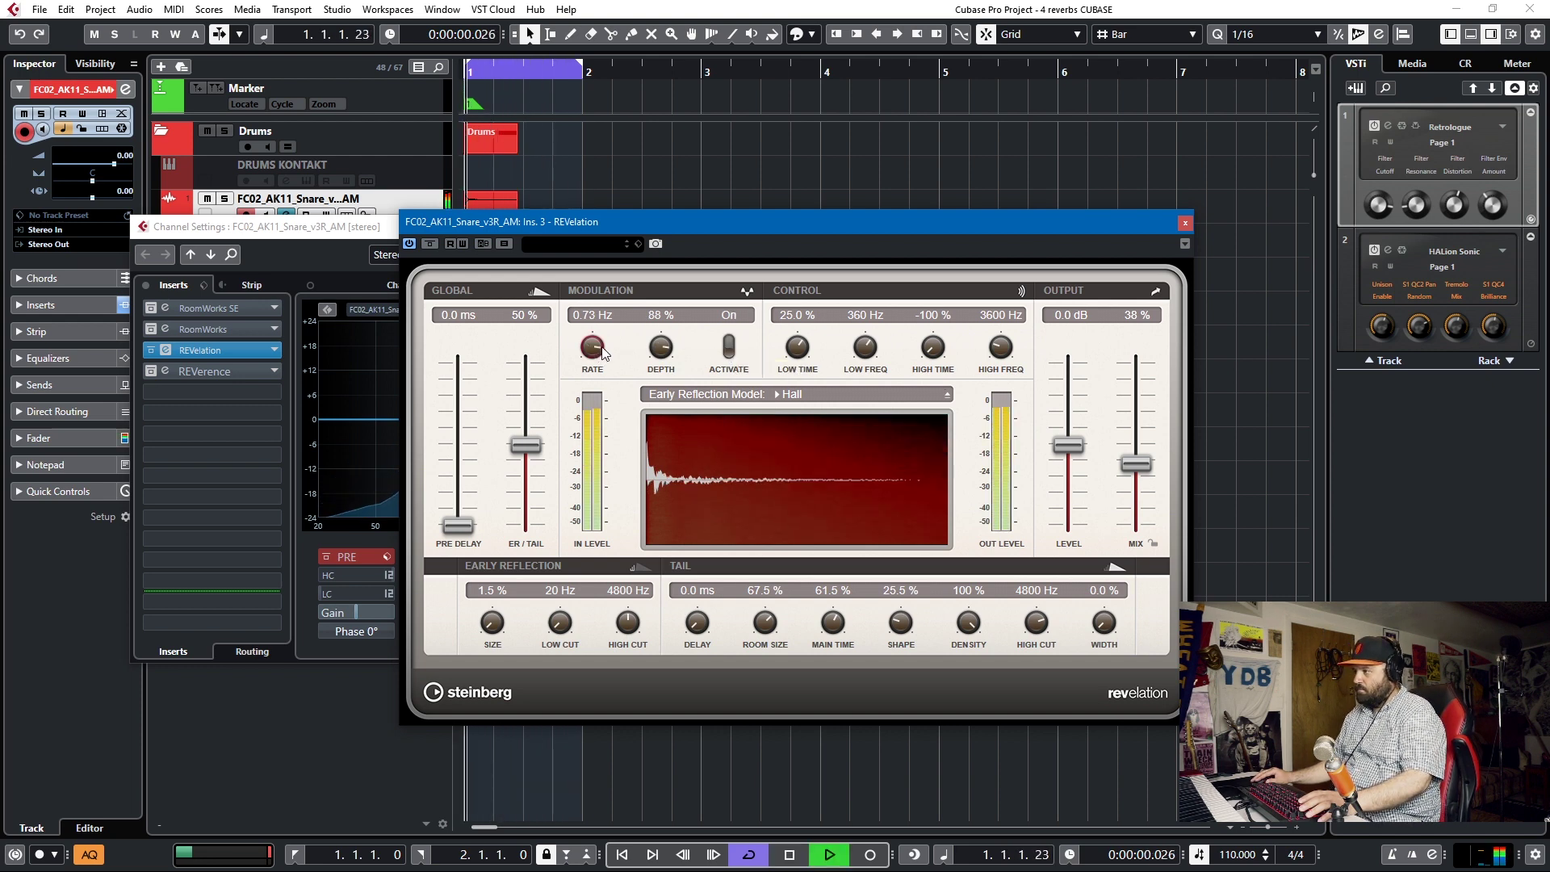
left_click_drag(660, 346, 633, 309)
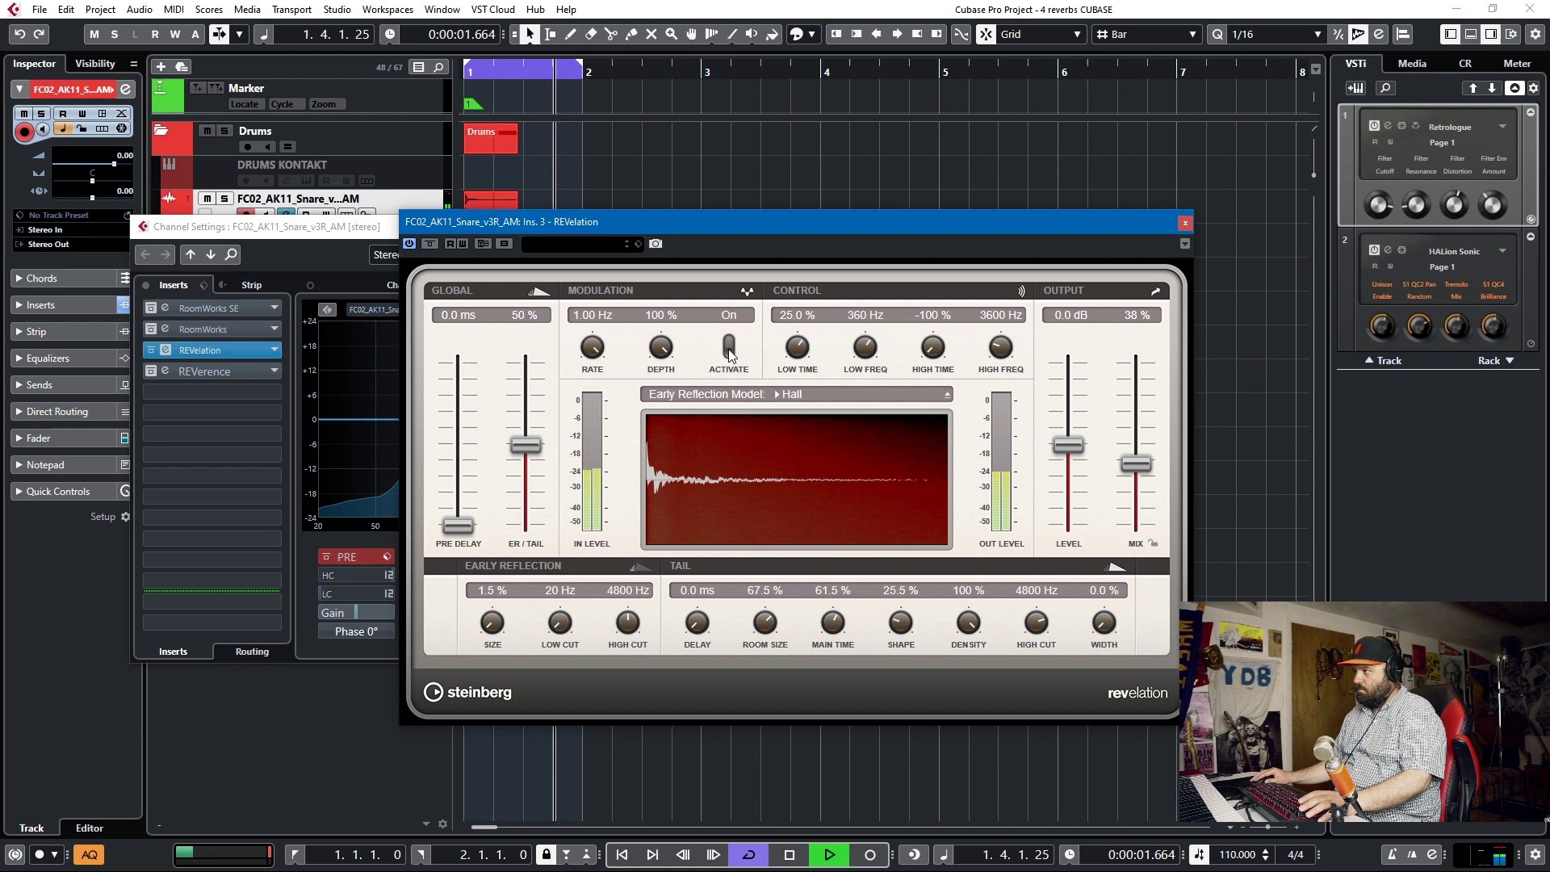
mouse_move(660, 347)
left_mouse_down()
mouse_move(655, 393)
mouse_move(660, 336)
left_mouse_up()
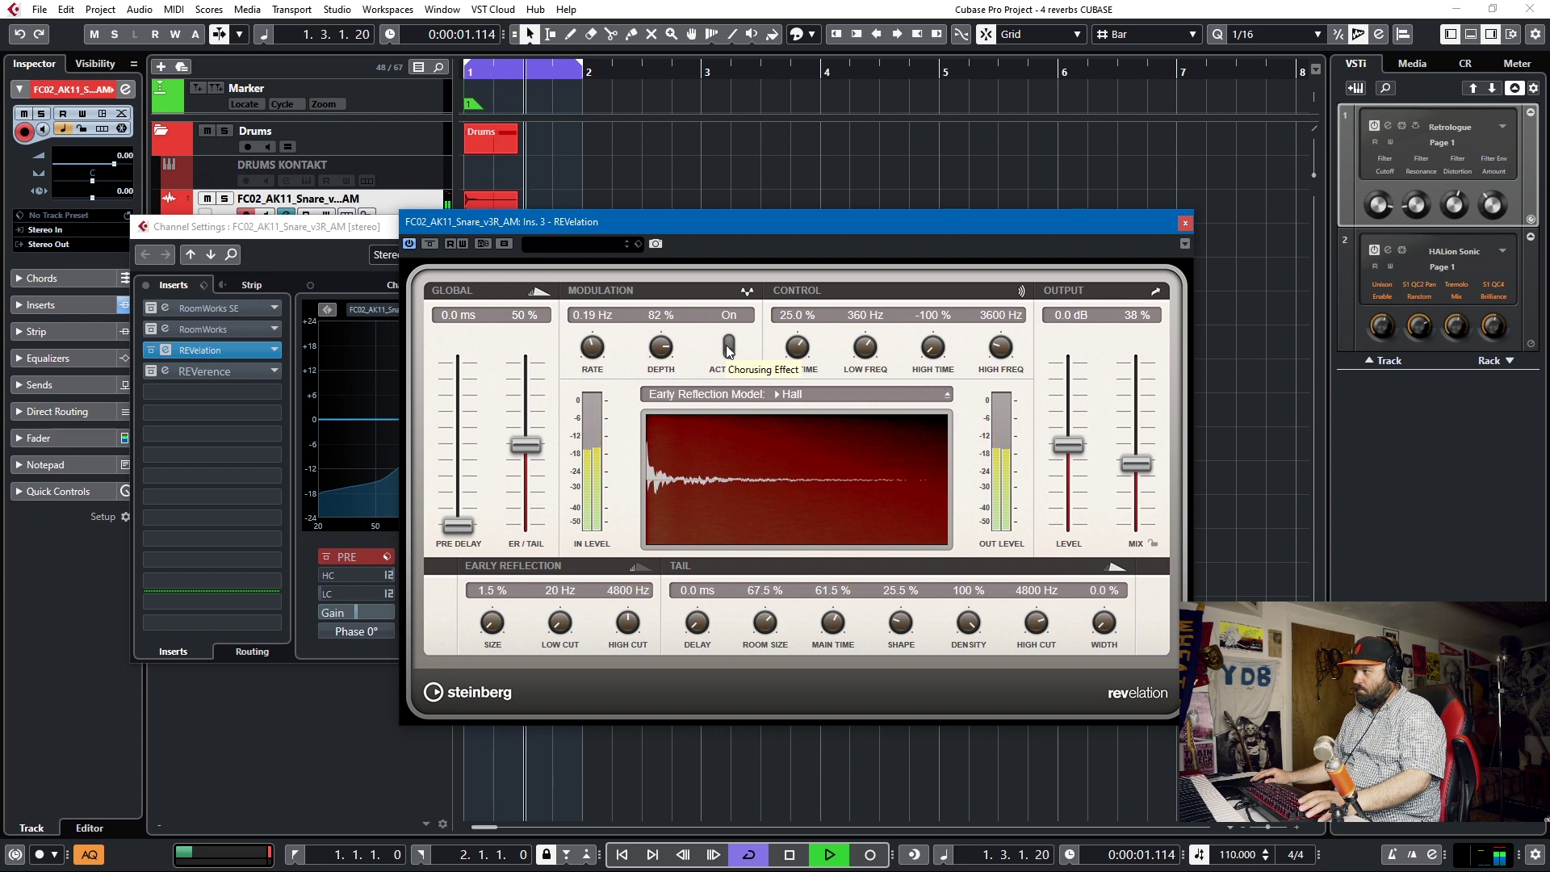
key("space")
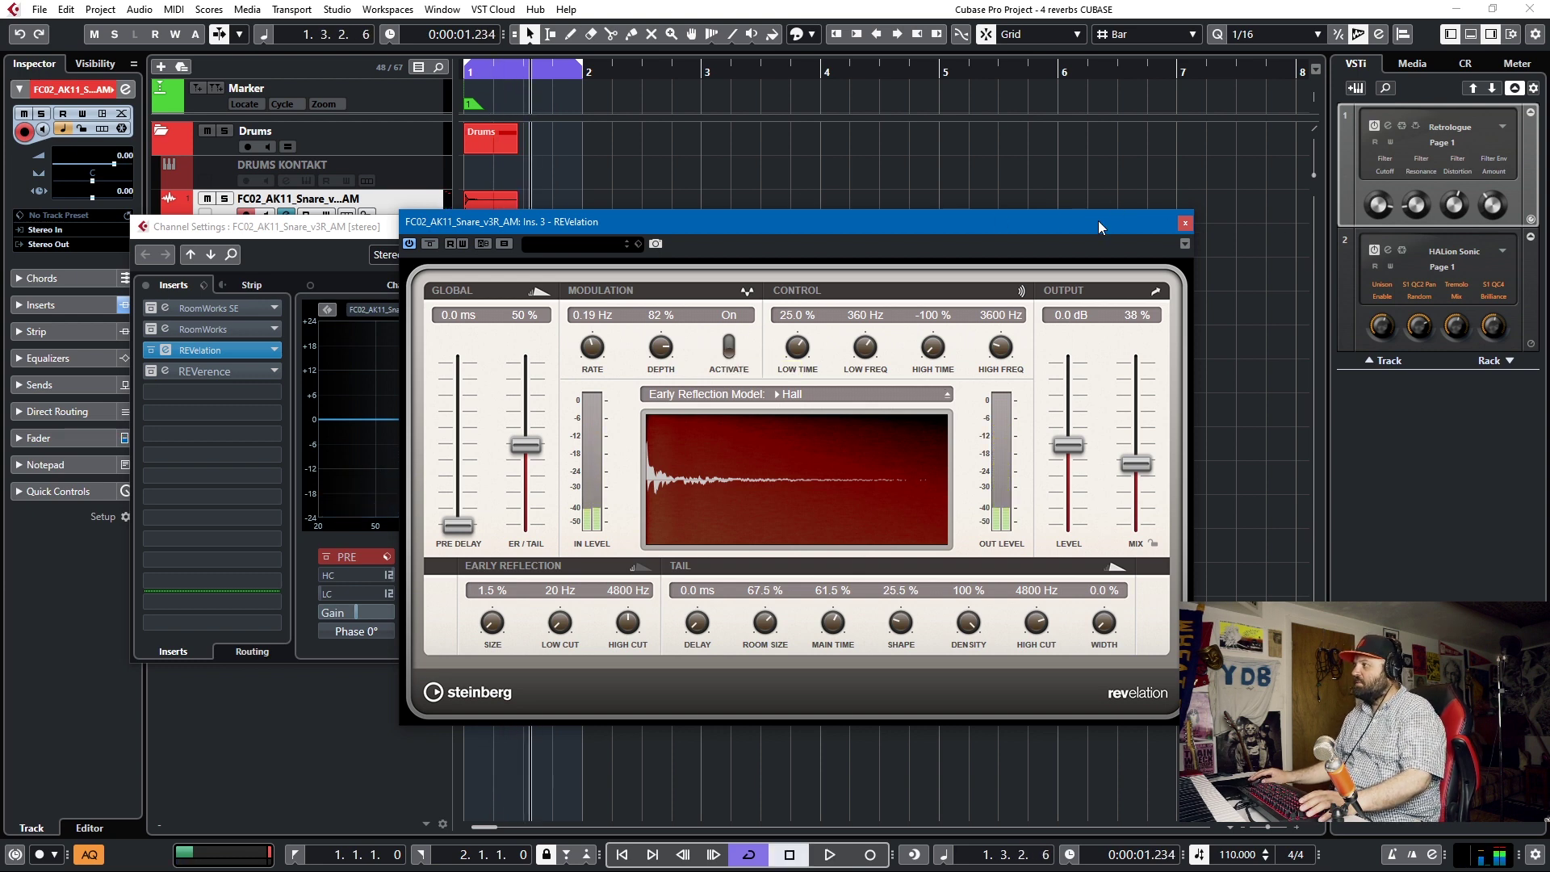
Step: Close the snare's REVelation editor and channel settings, then open REVelation on Retrologue 01
left_click(307, 310)
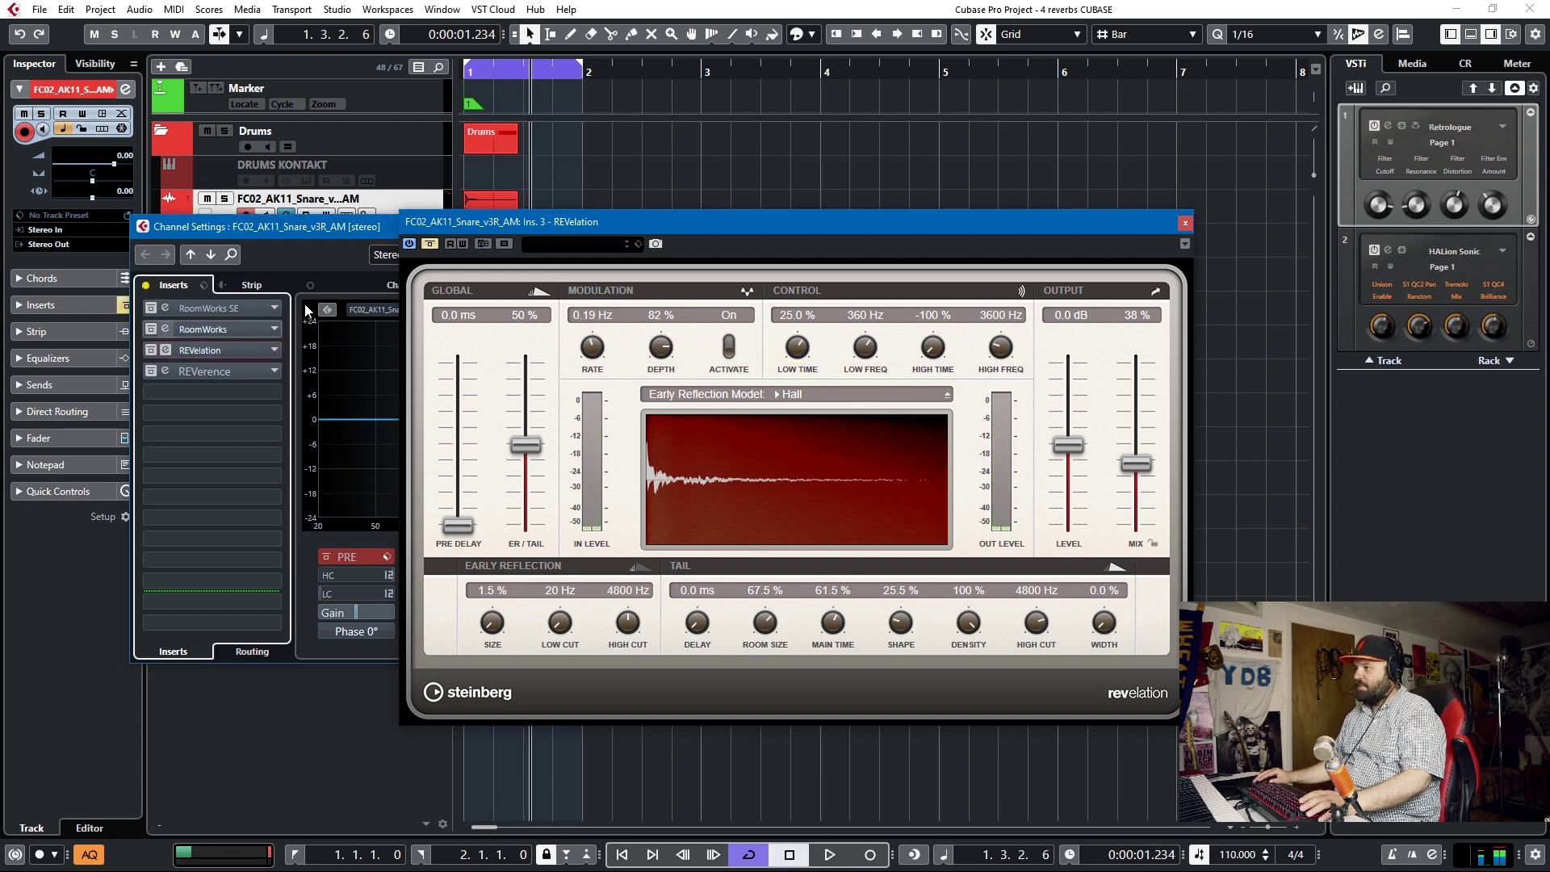
left_click(1184, 223)
left_click(1021, 226)
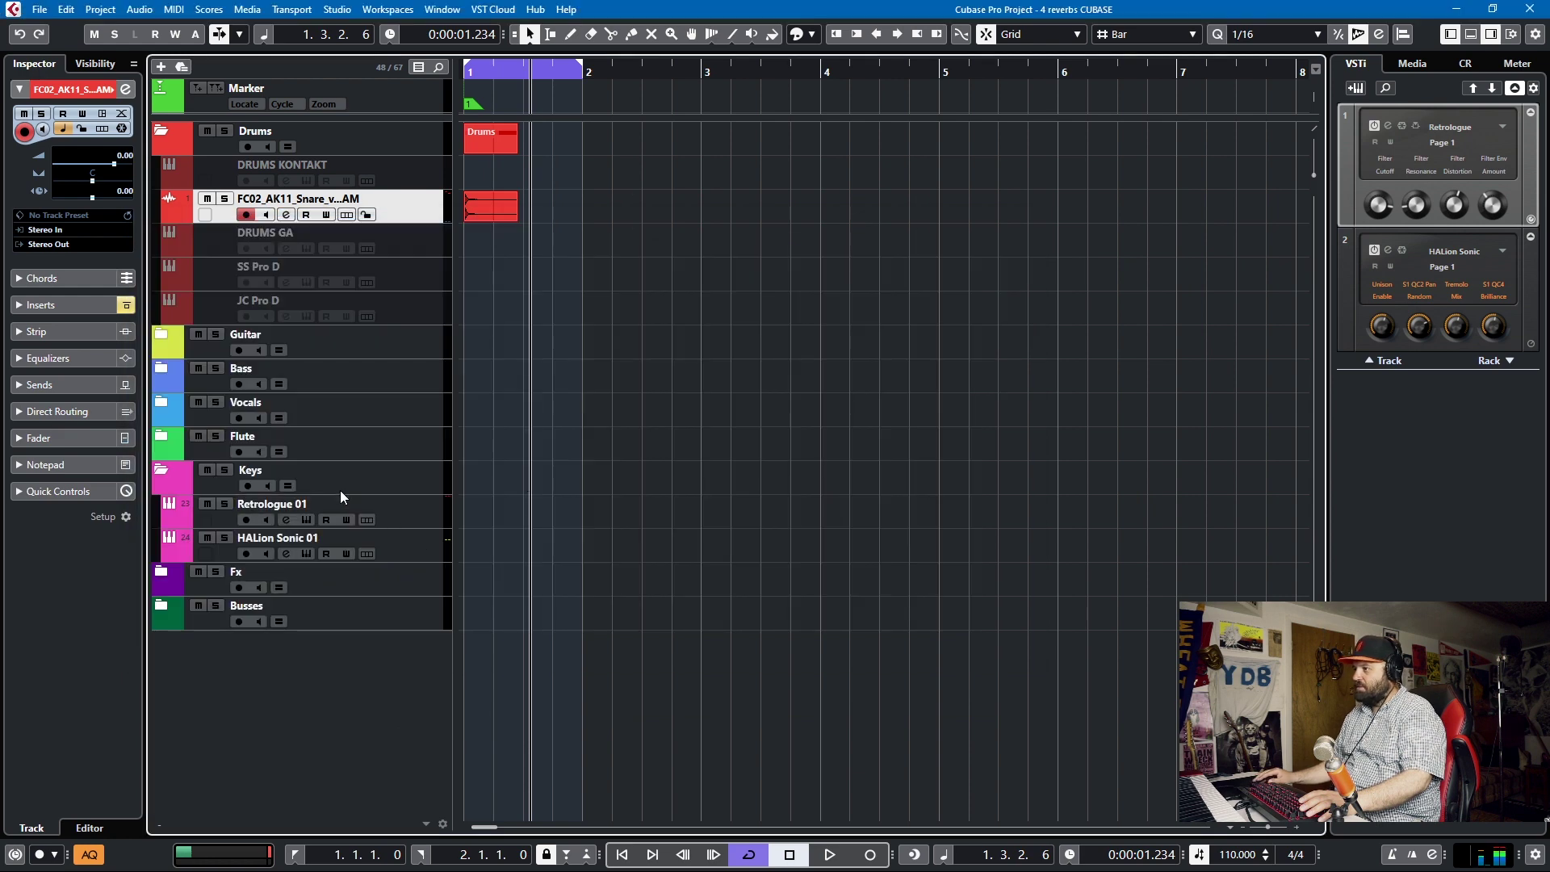
left_click(409, 521)
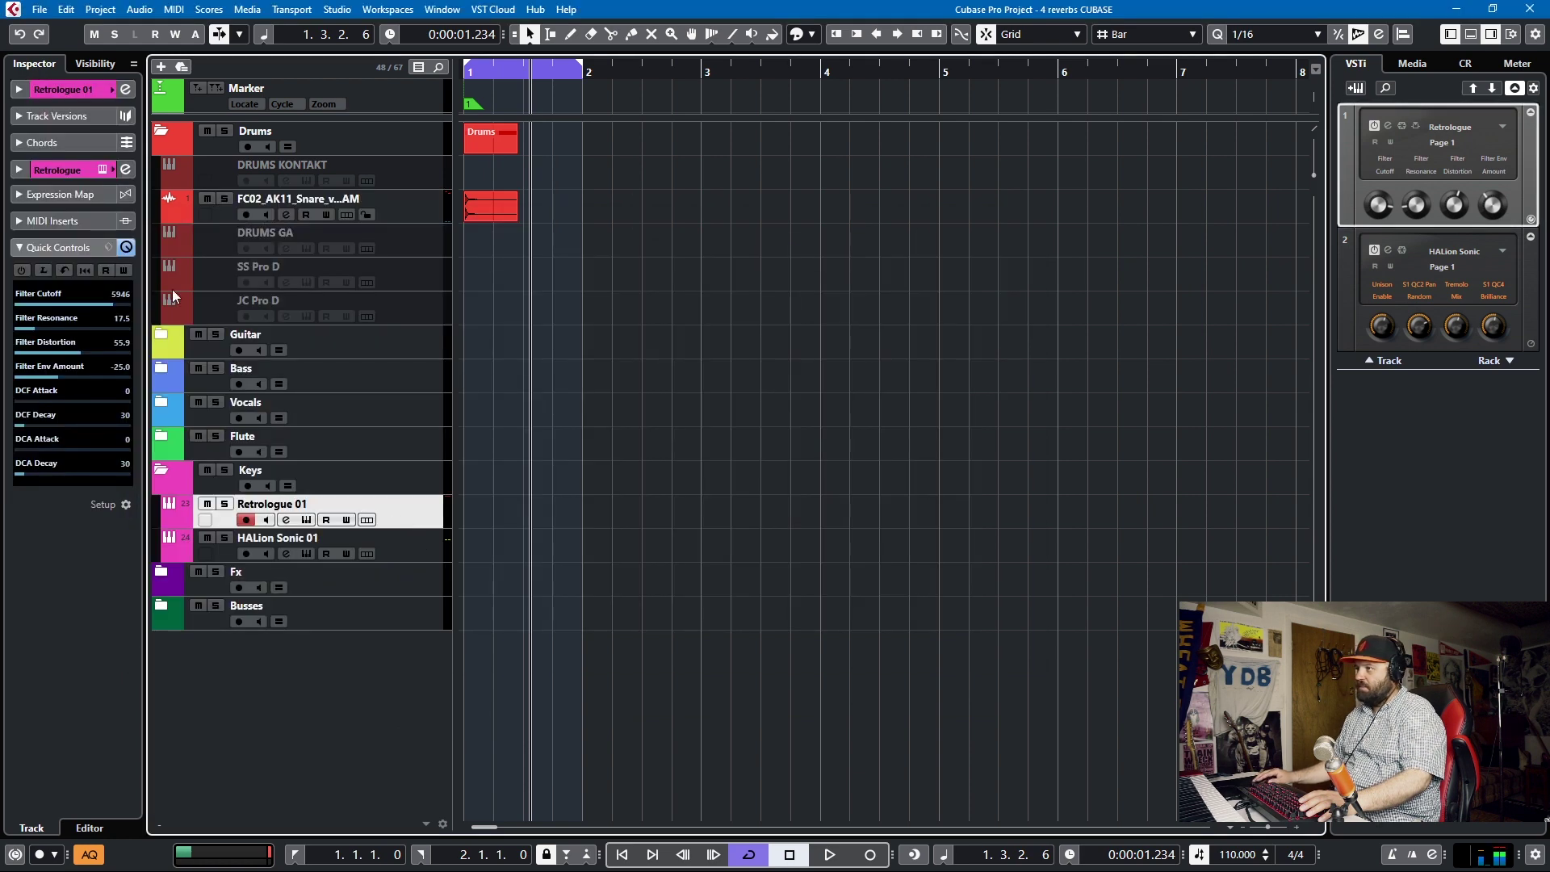
left_click(288, 520)
left_click(202, 350)
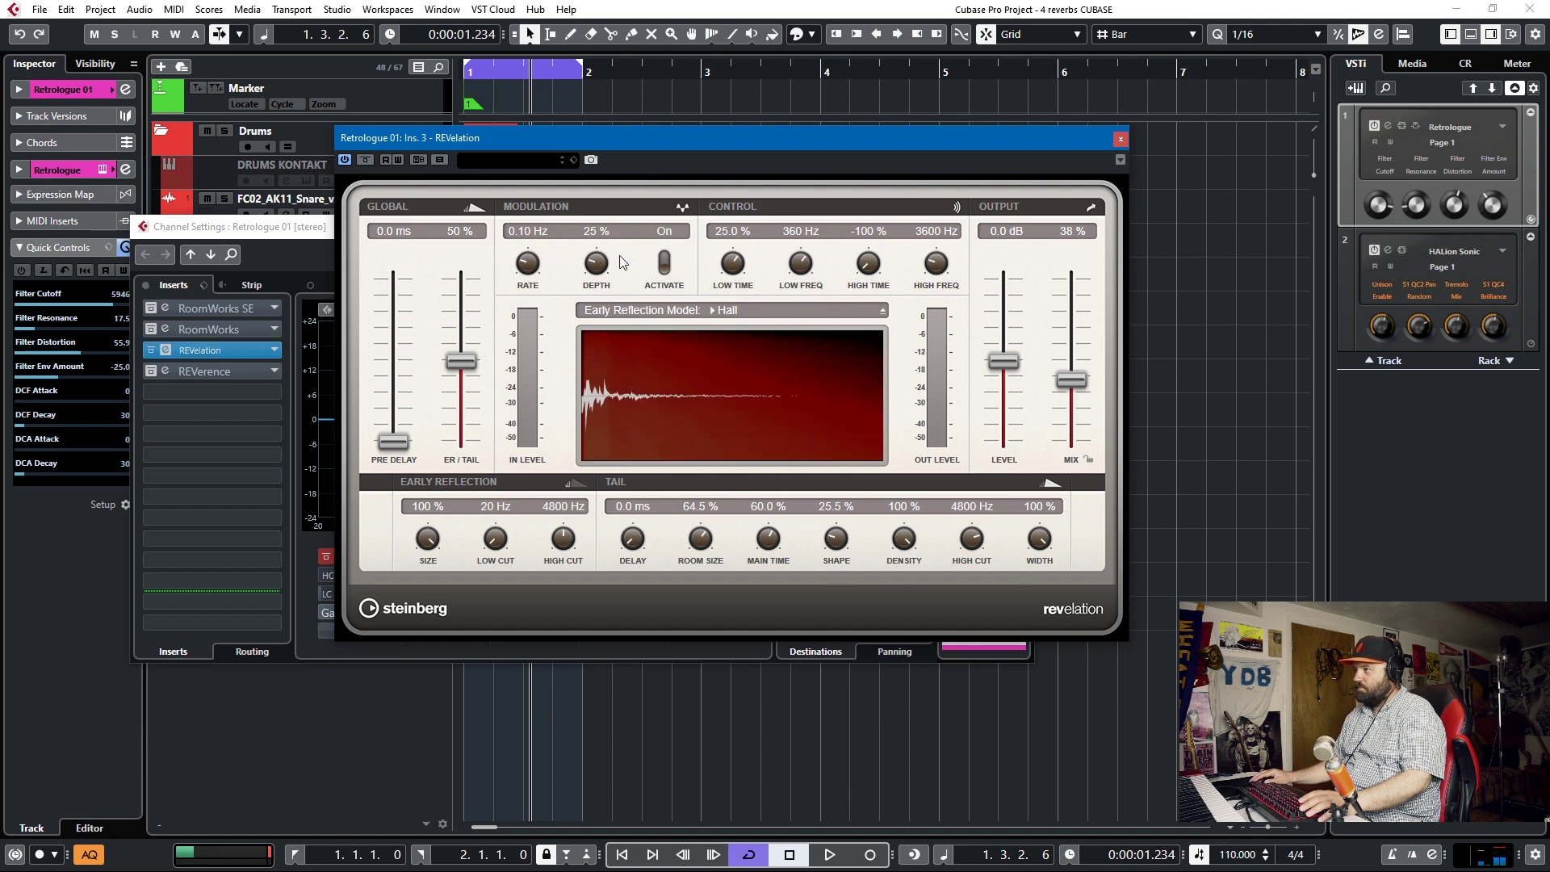
Step: Raise the synth reverb's modulation rate, then turn modulation off and bypass the REVelation insert
left_click_drag(530, 256, 532, 240)
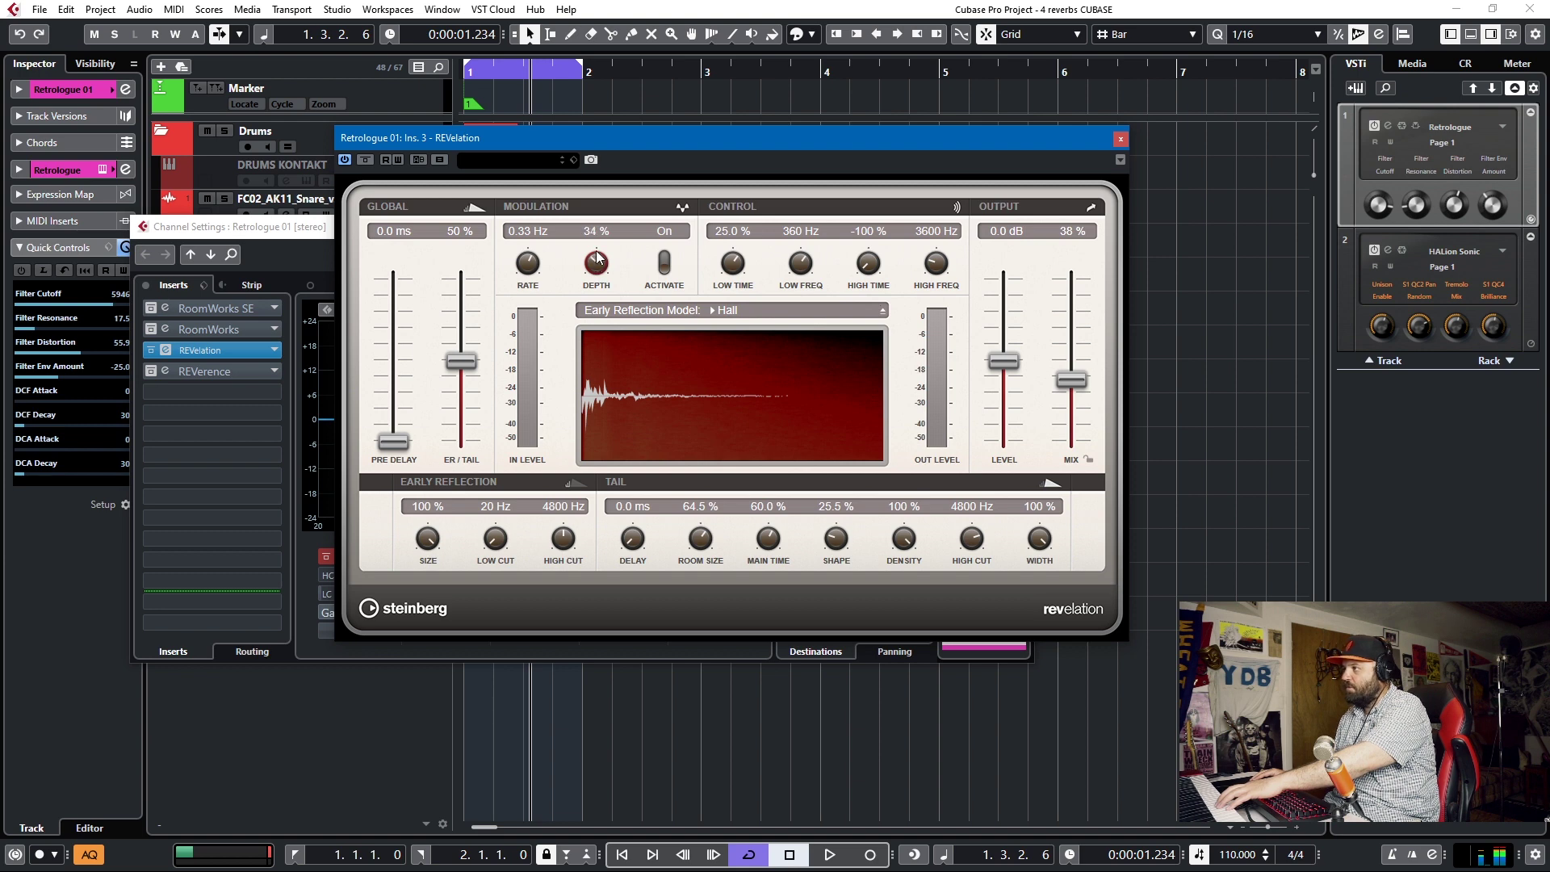
scroll(599, 258, "up", 6)
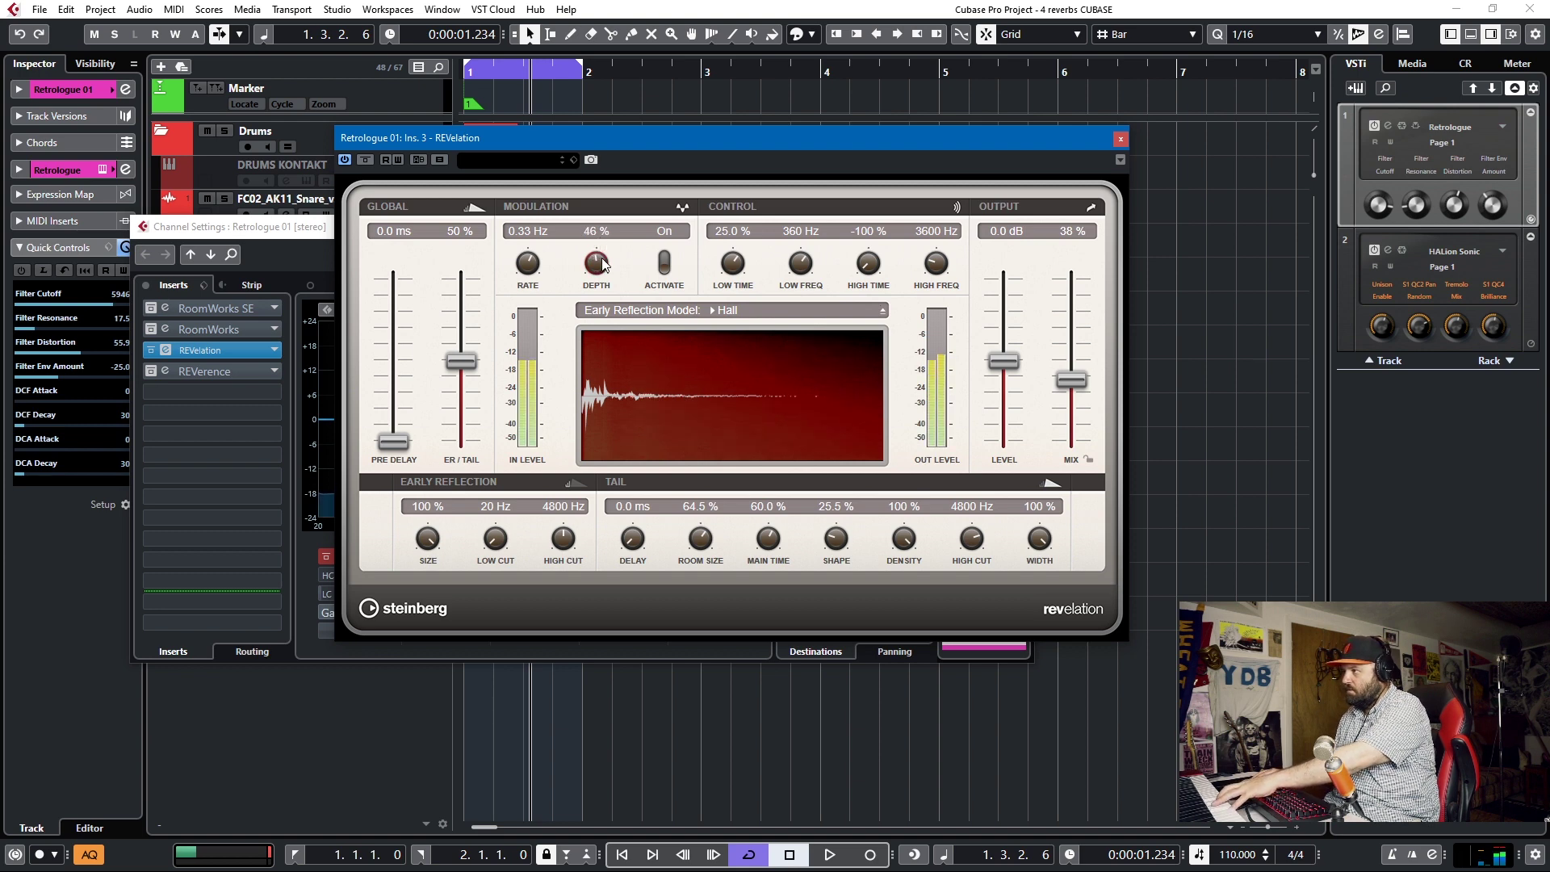
left_click(664, 262)
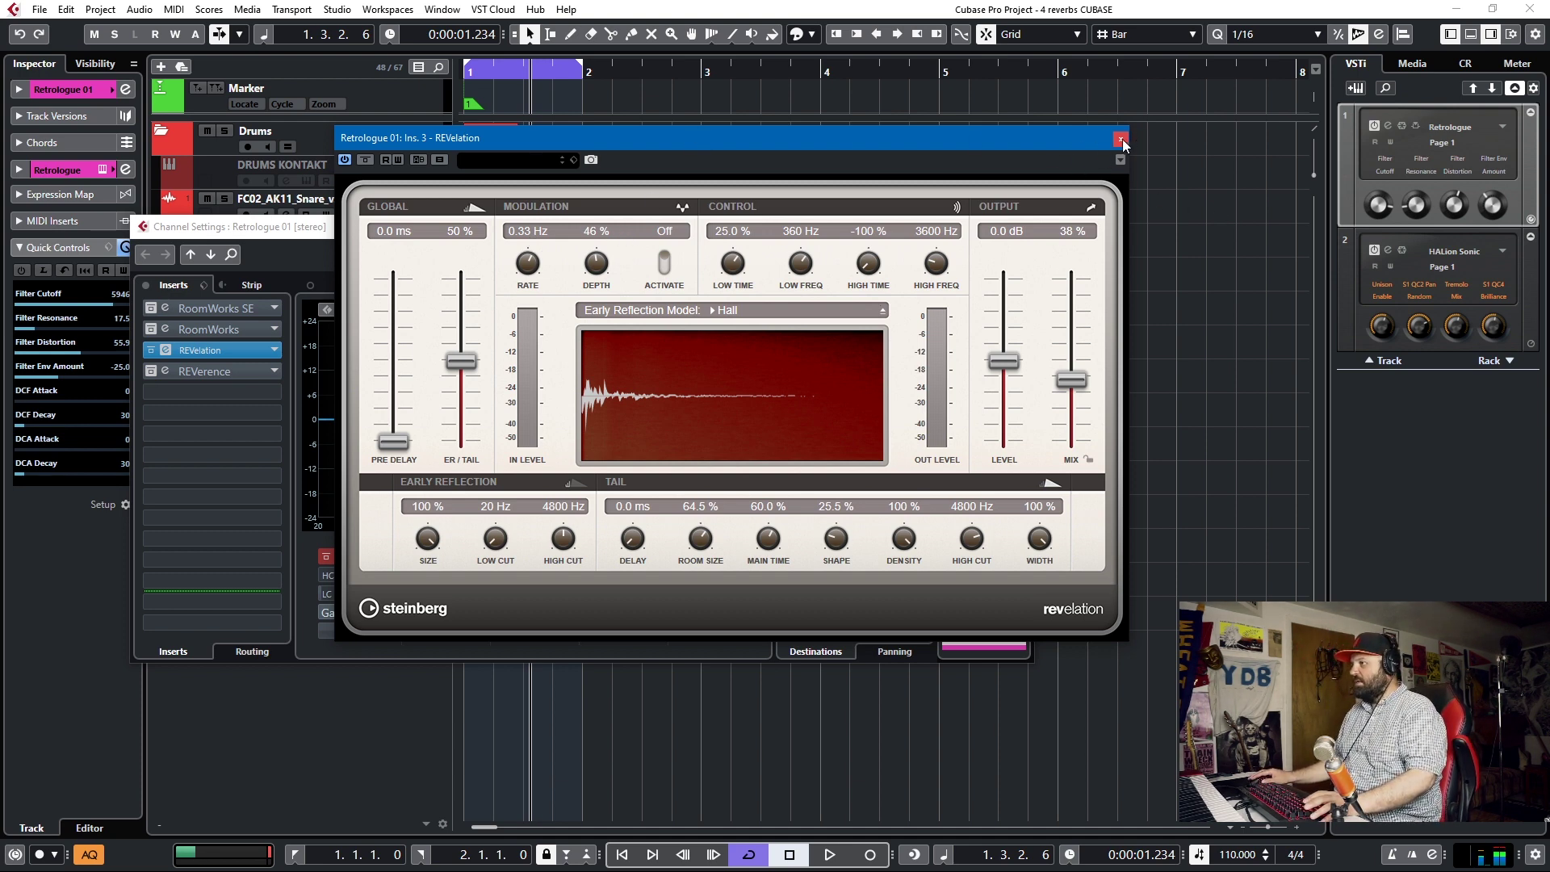
left_click(151, 349)
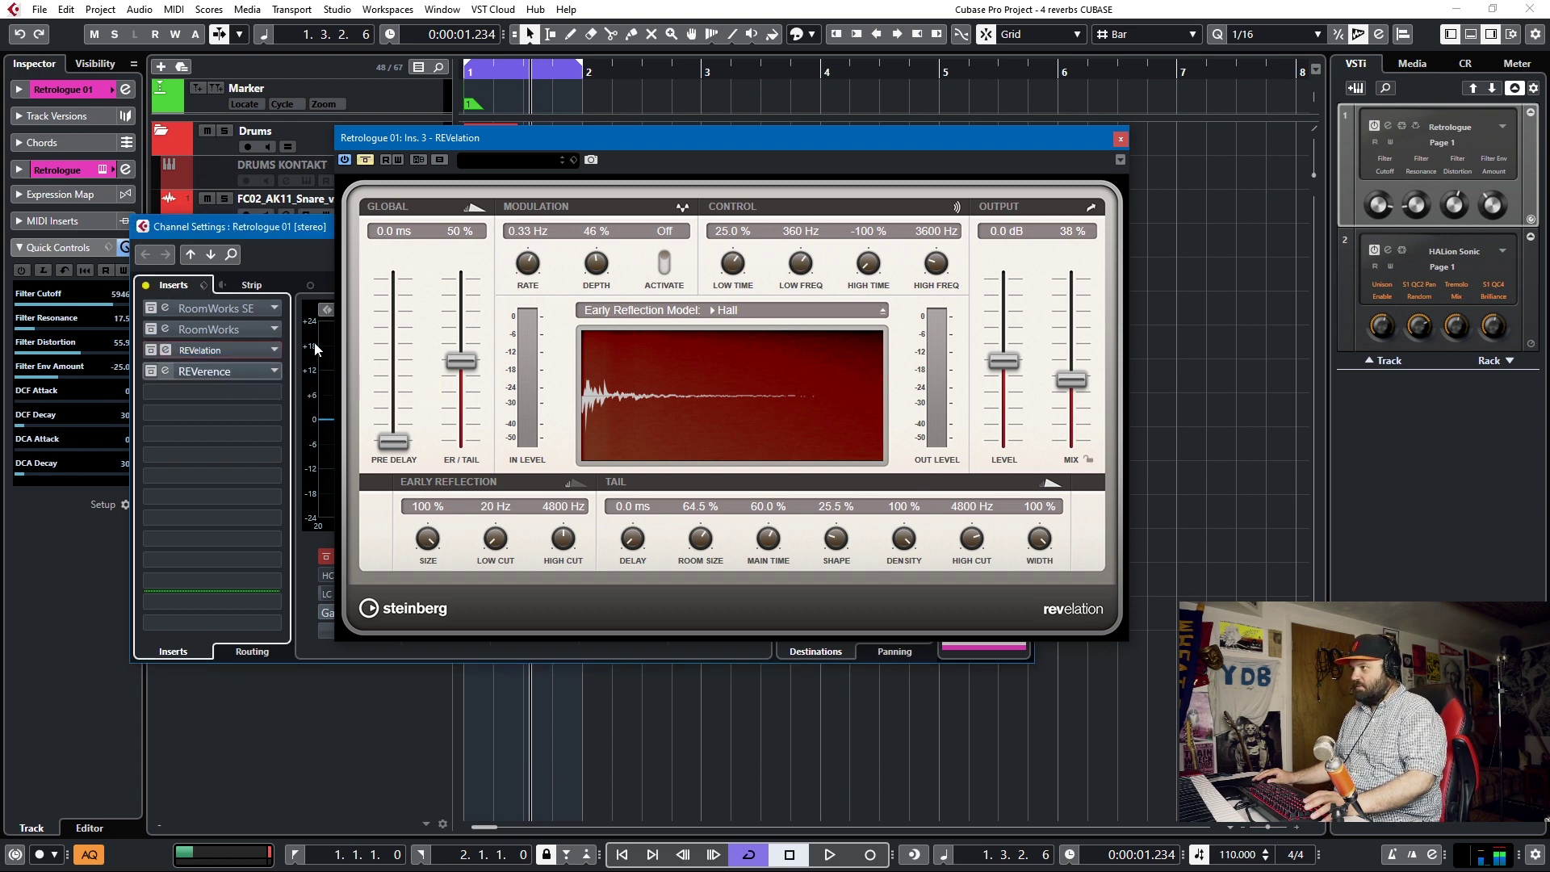
left_click(1118, 141)
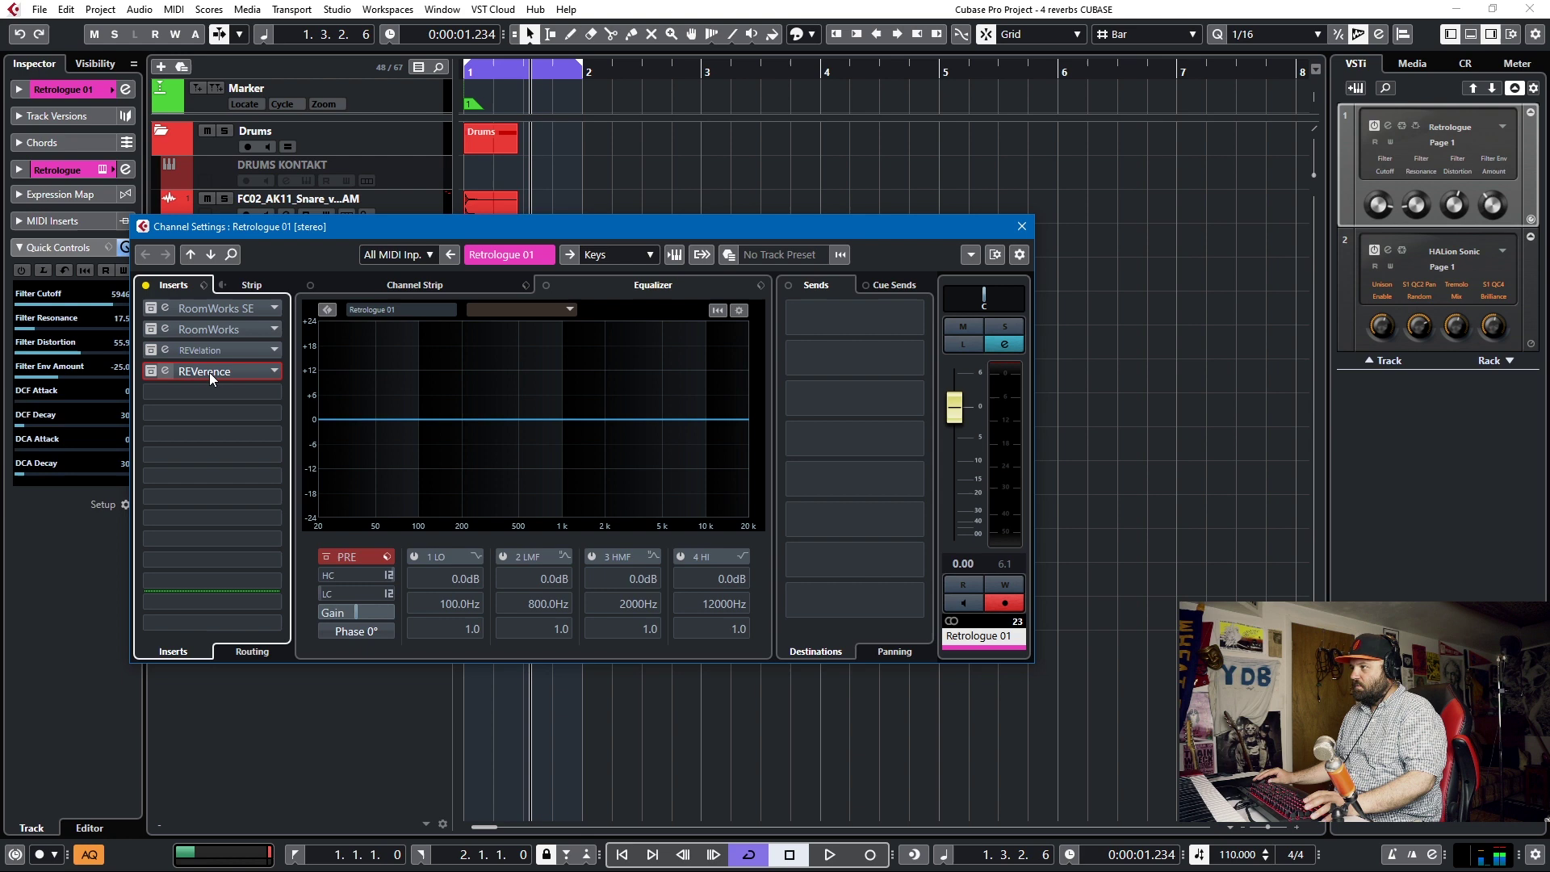
Step: Open REVerence on Retrologue 01 and un-bypass it, running the New York City Church B (SR) preset
left_click(210, 370)
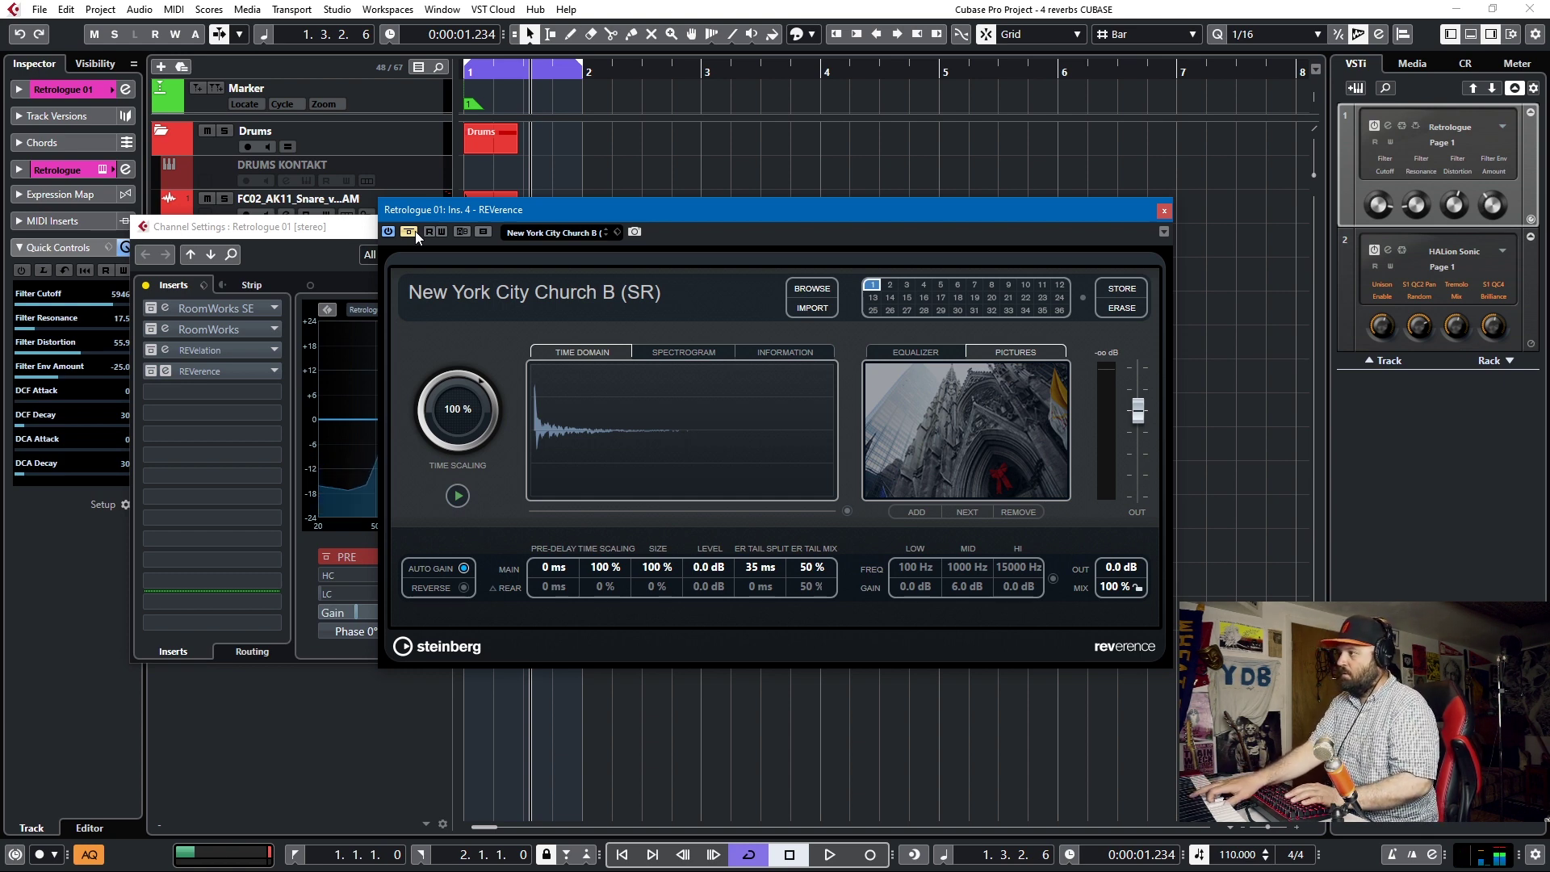
left_click(407, 231)
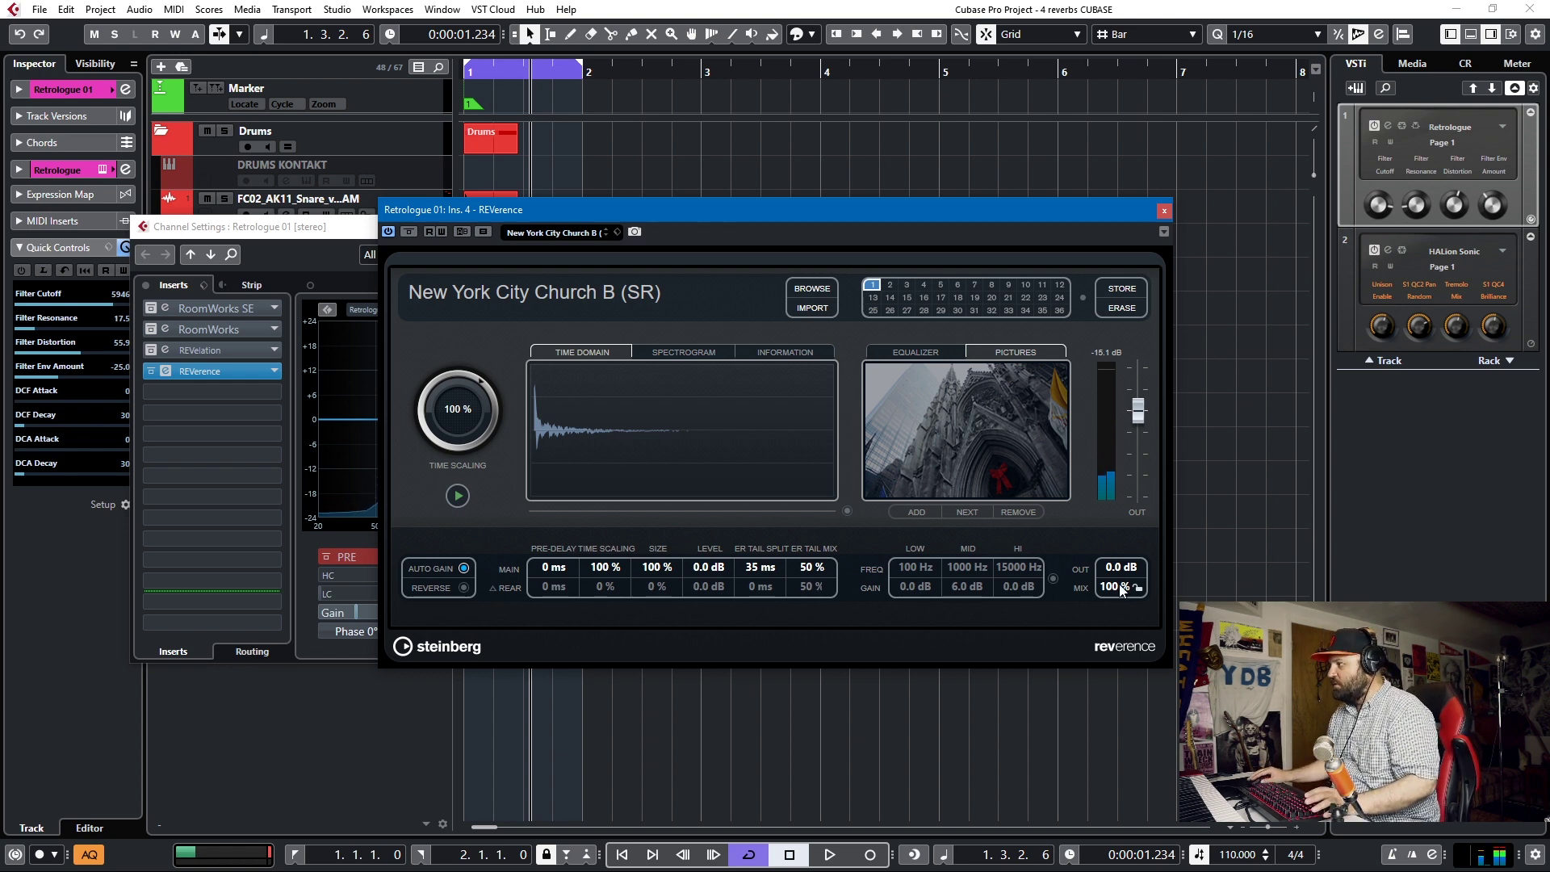
Step: Lower the synth's REVerence mix to 41 % and dismiss the impulse-response Import dialog
scroll(1118, 589, "down", 3)
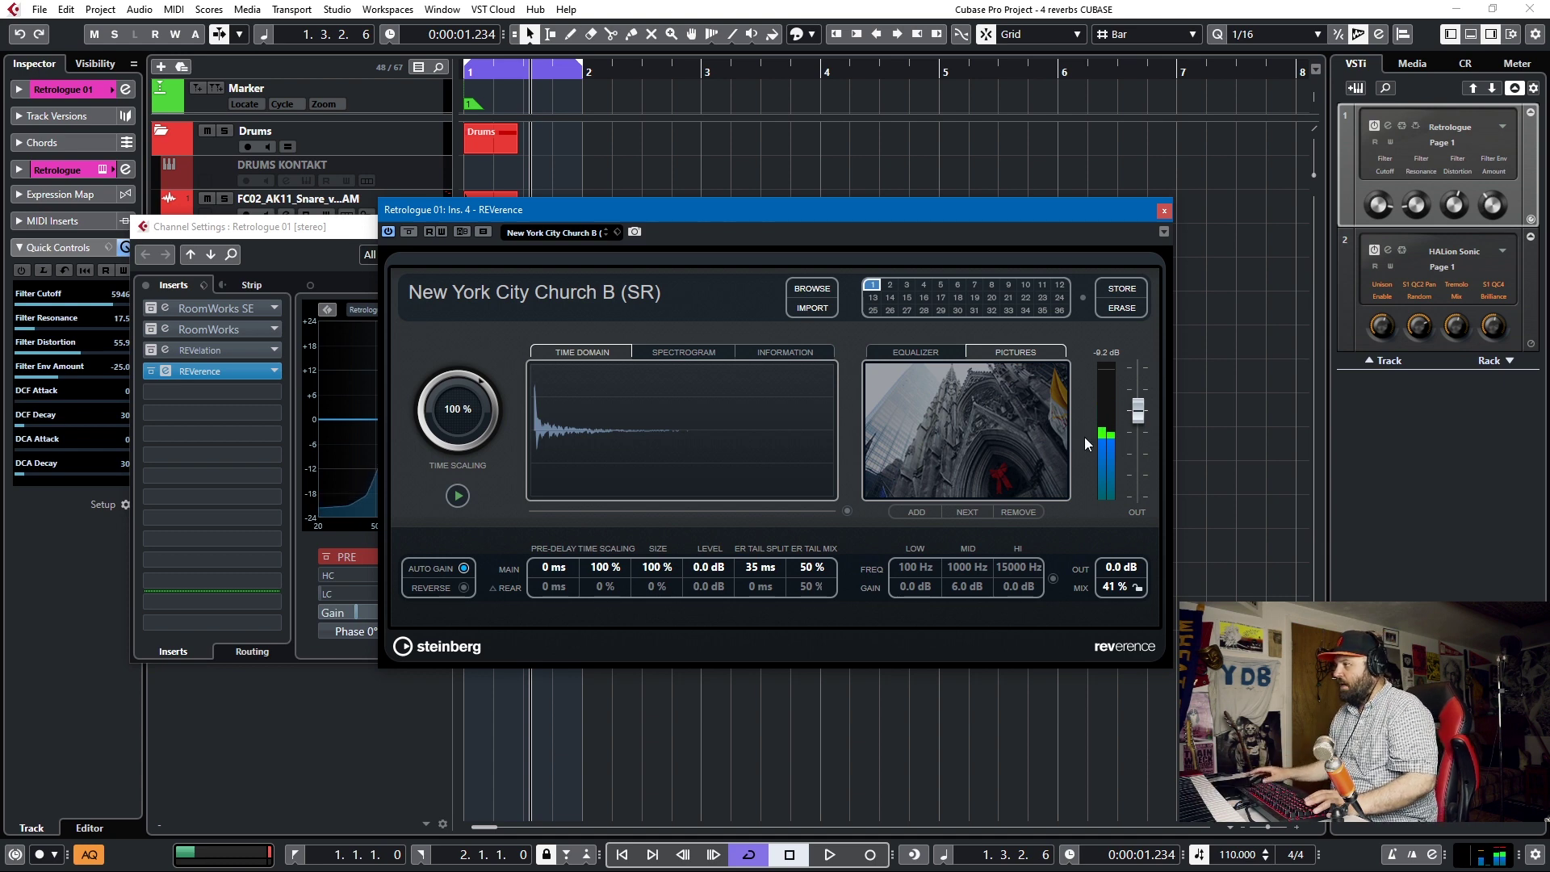
left_click(800, 310)
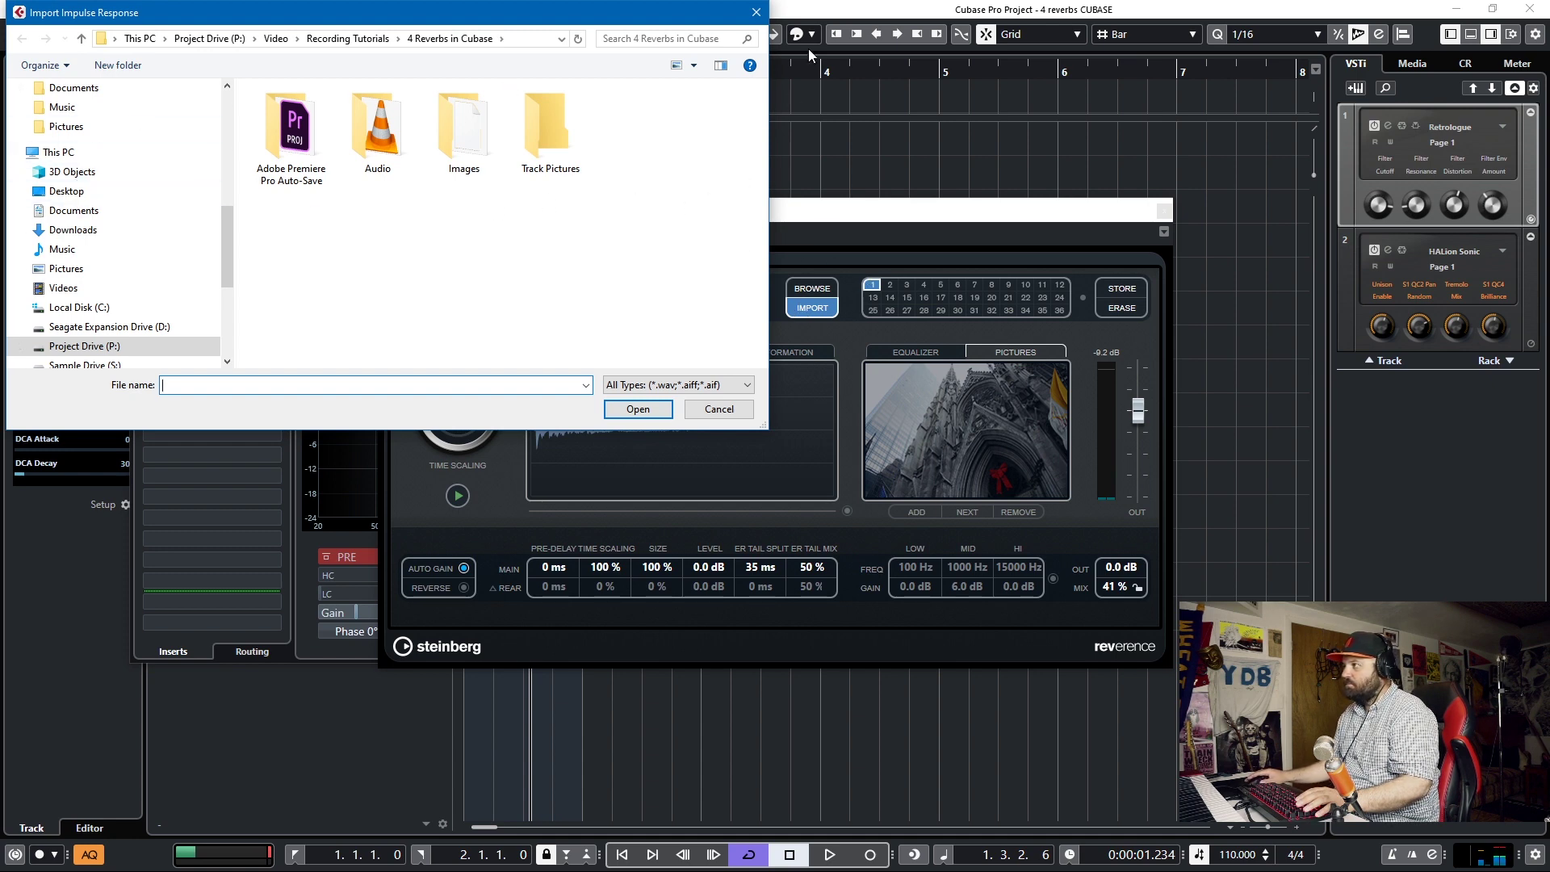
left_click(758, 12)
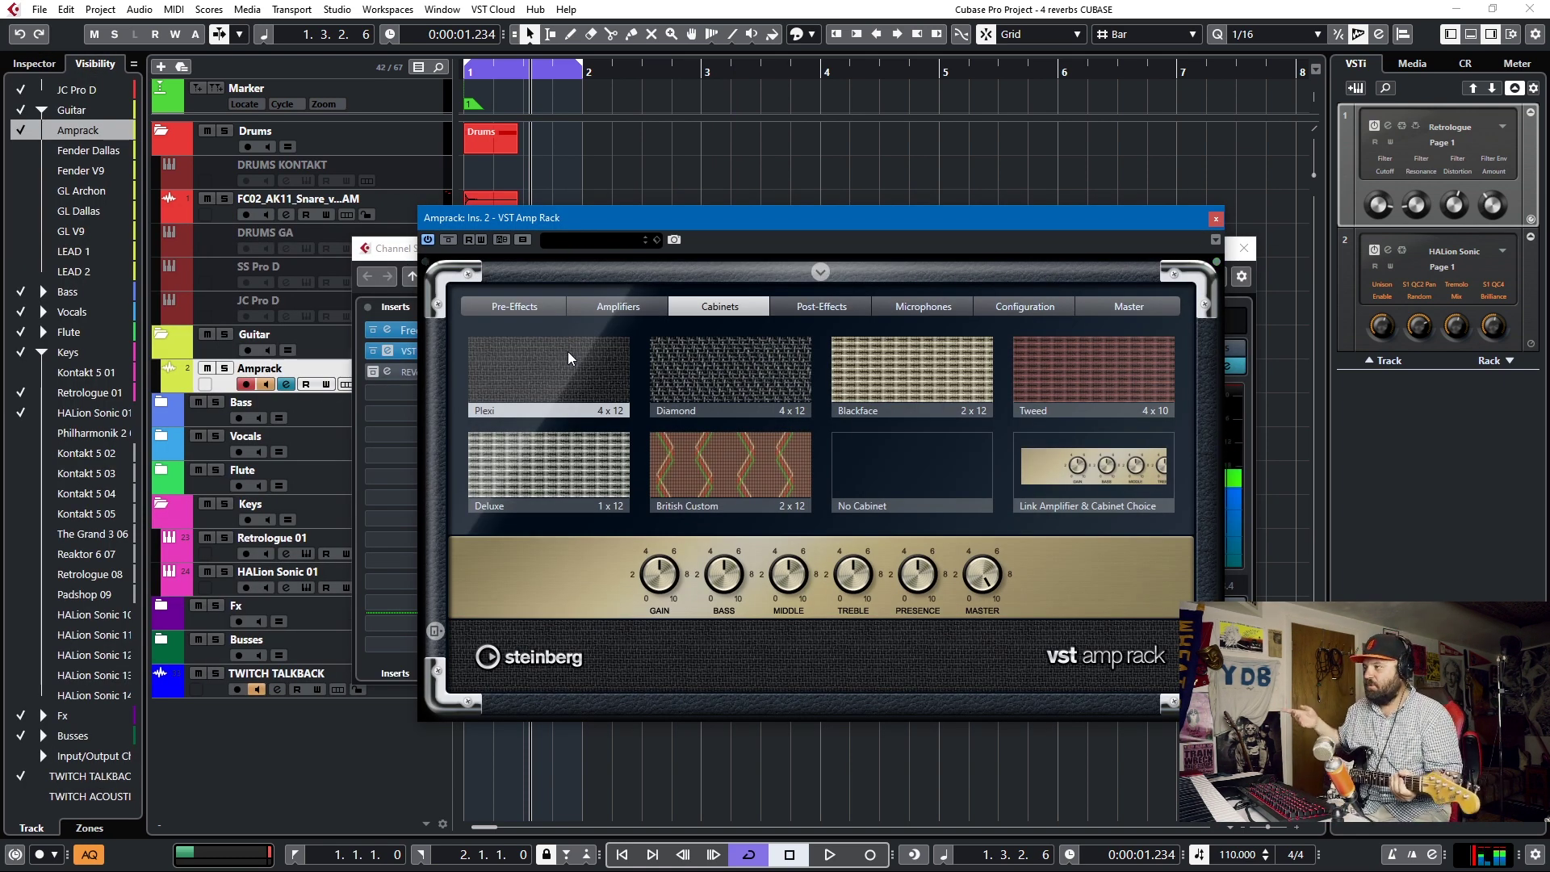
Step: Browse the Amp Rack's Pre-Effects, Amplifiers, Cabinets and Microphones pages, then close it
left_click(514, 306)
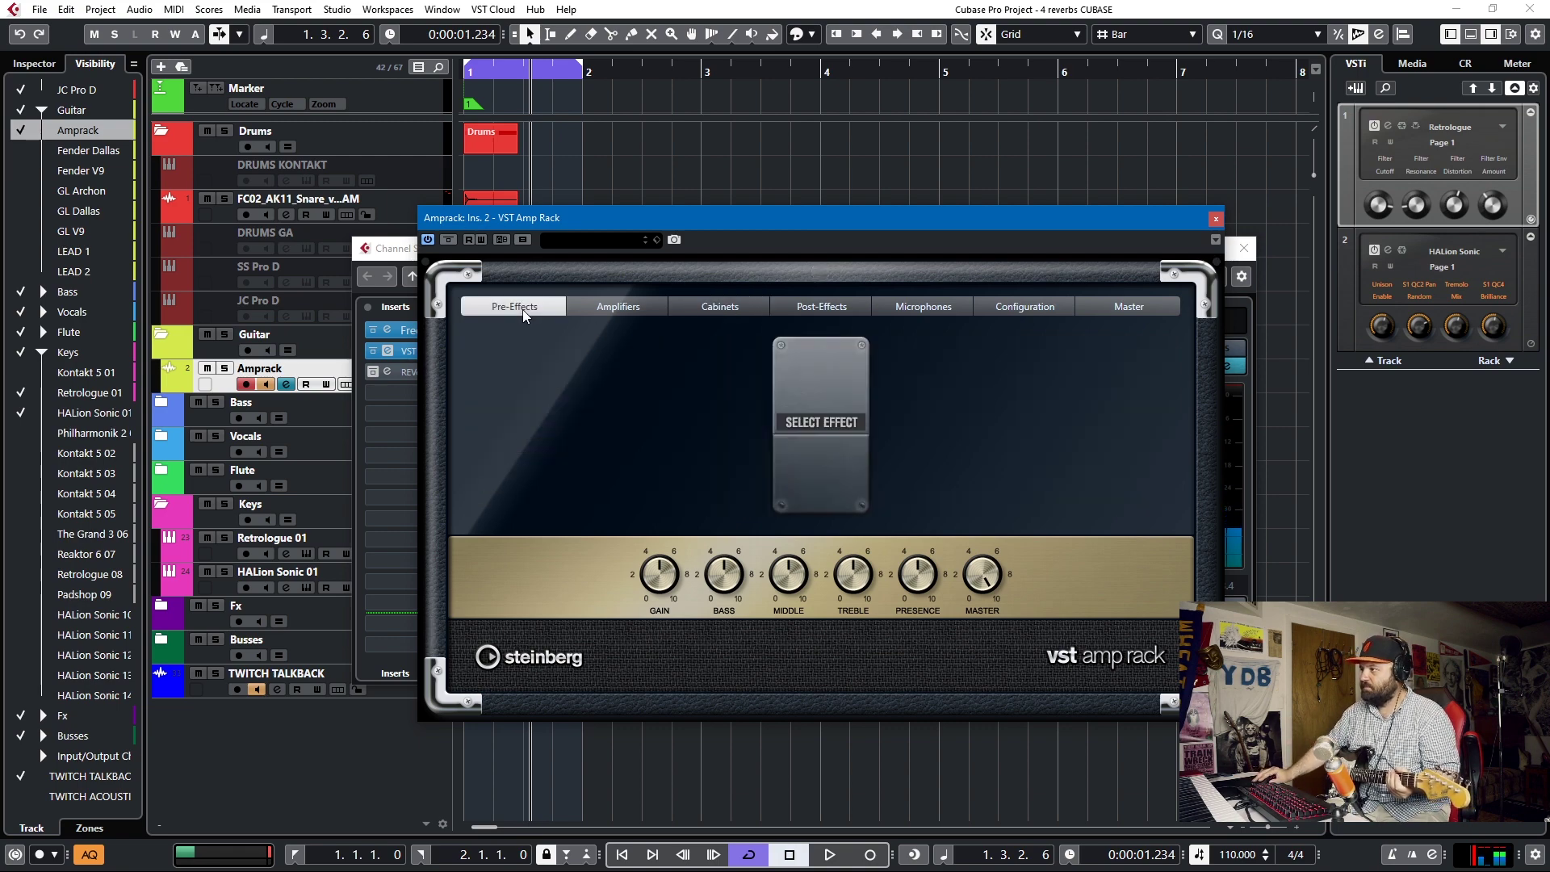
left_click(615, 302)
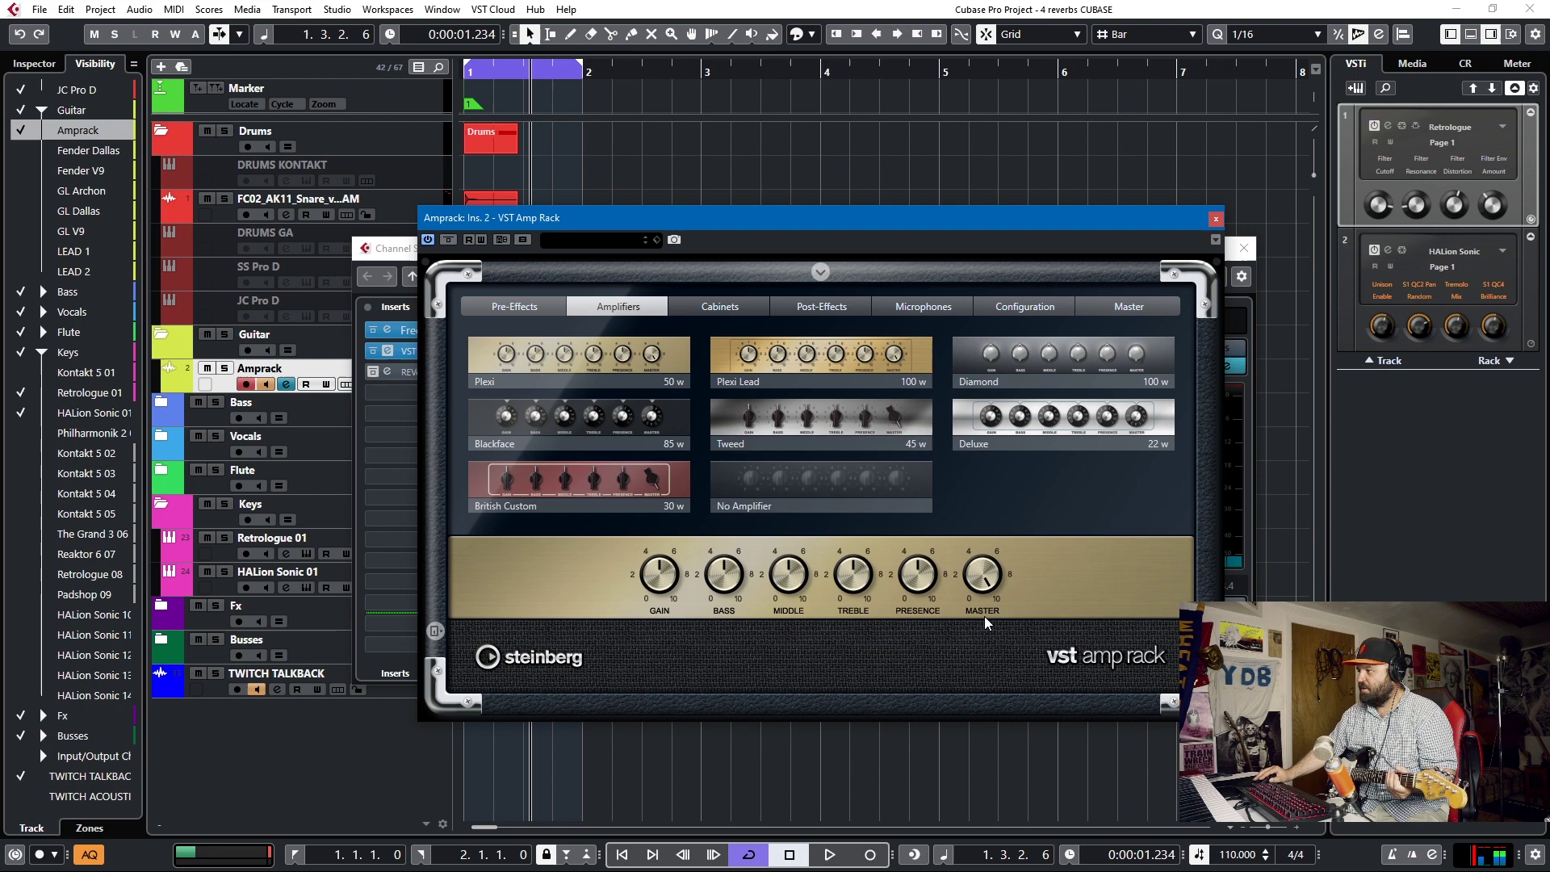
mouse_move(990, 623)
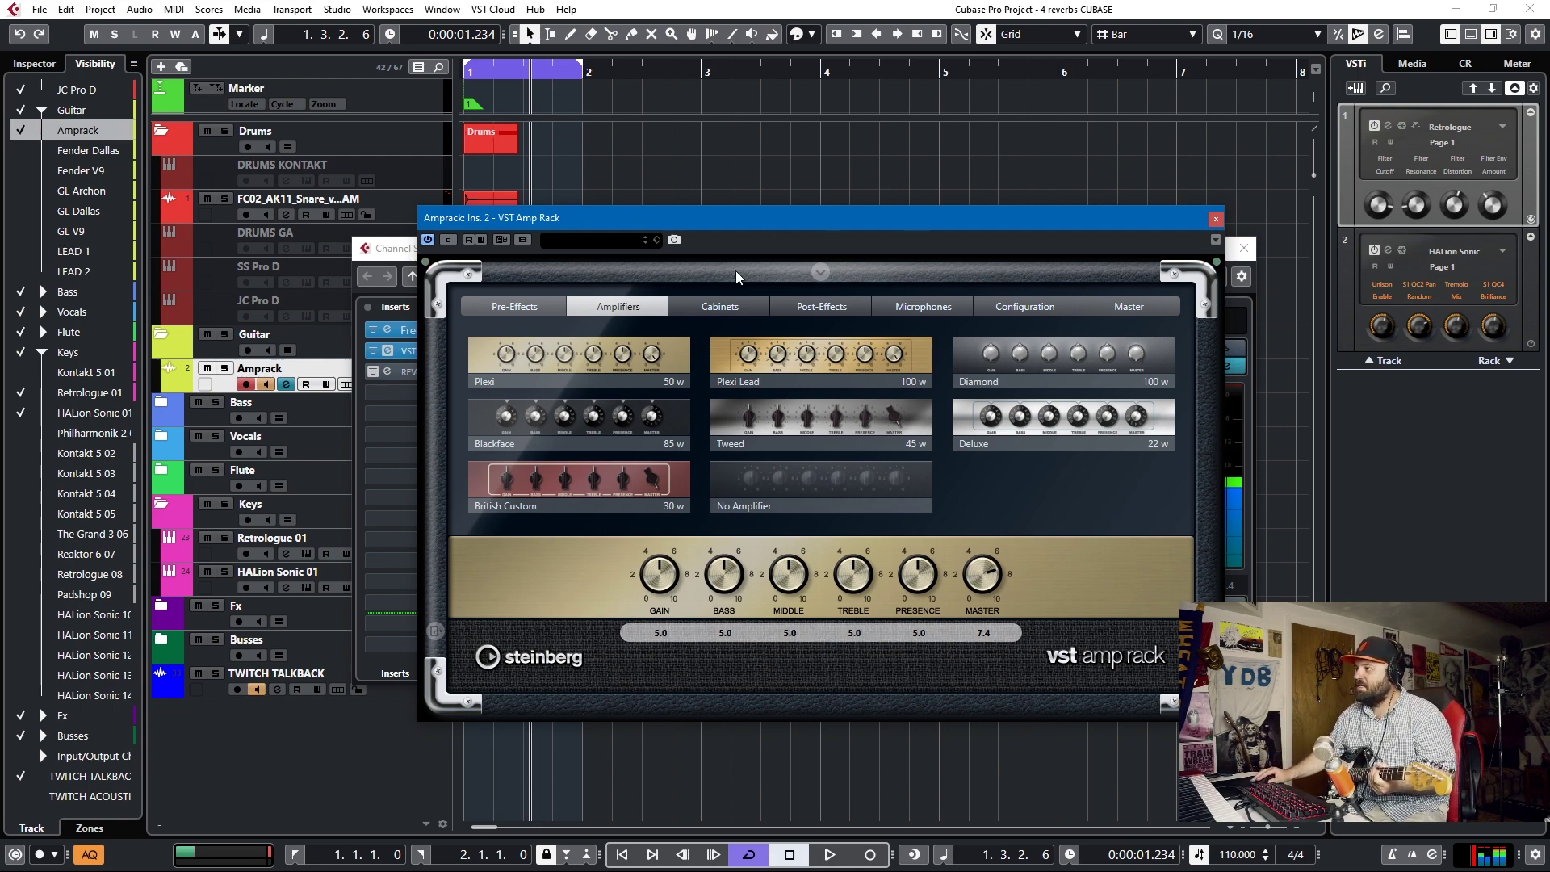
left_click(721, 307)
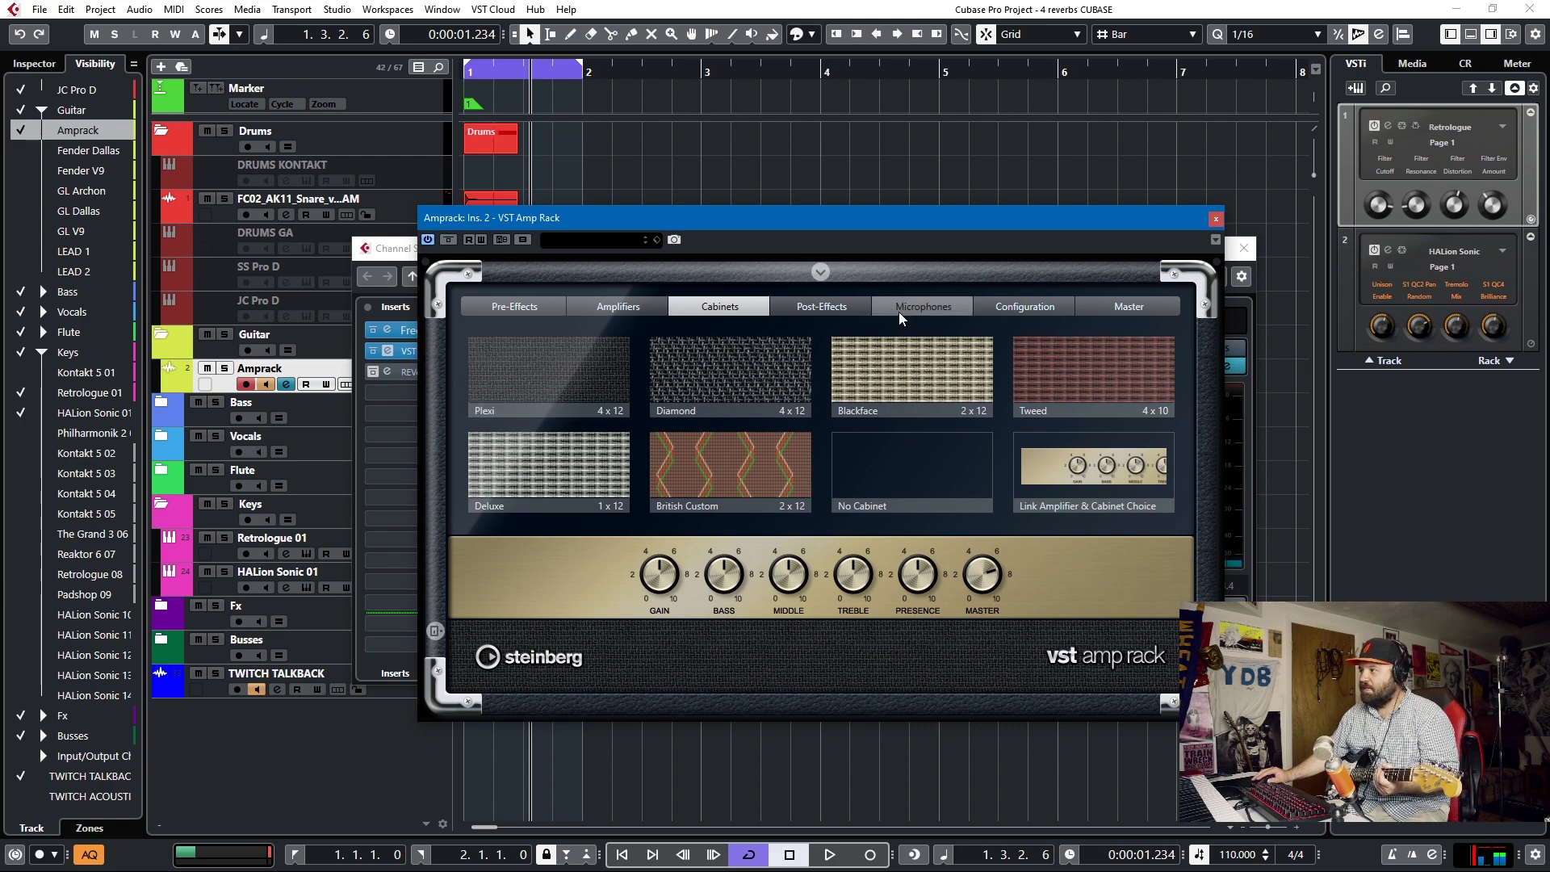
left_click(923, 306)
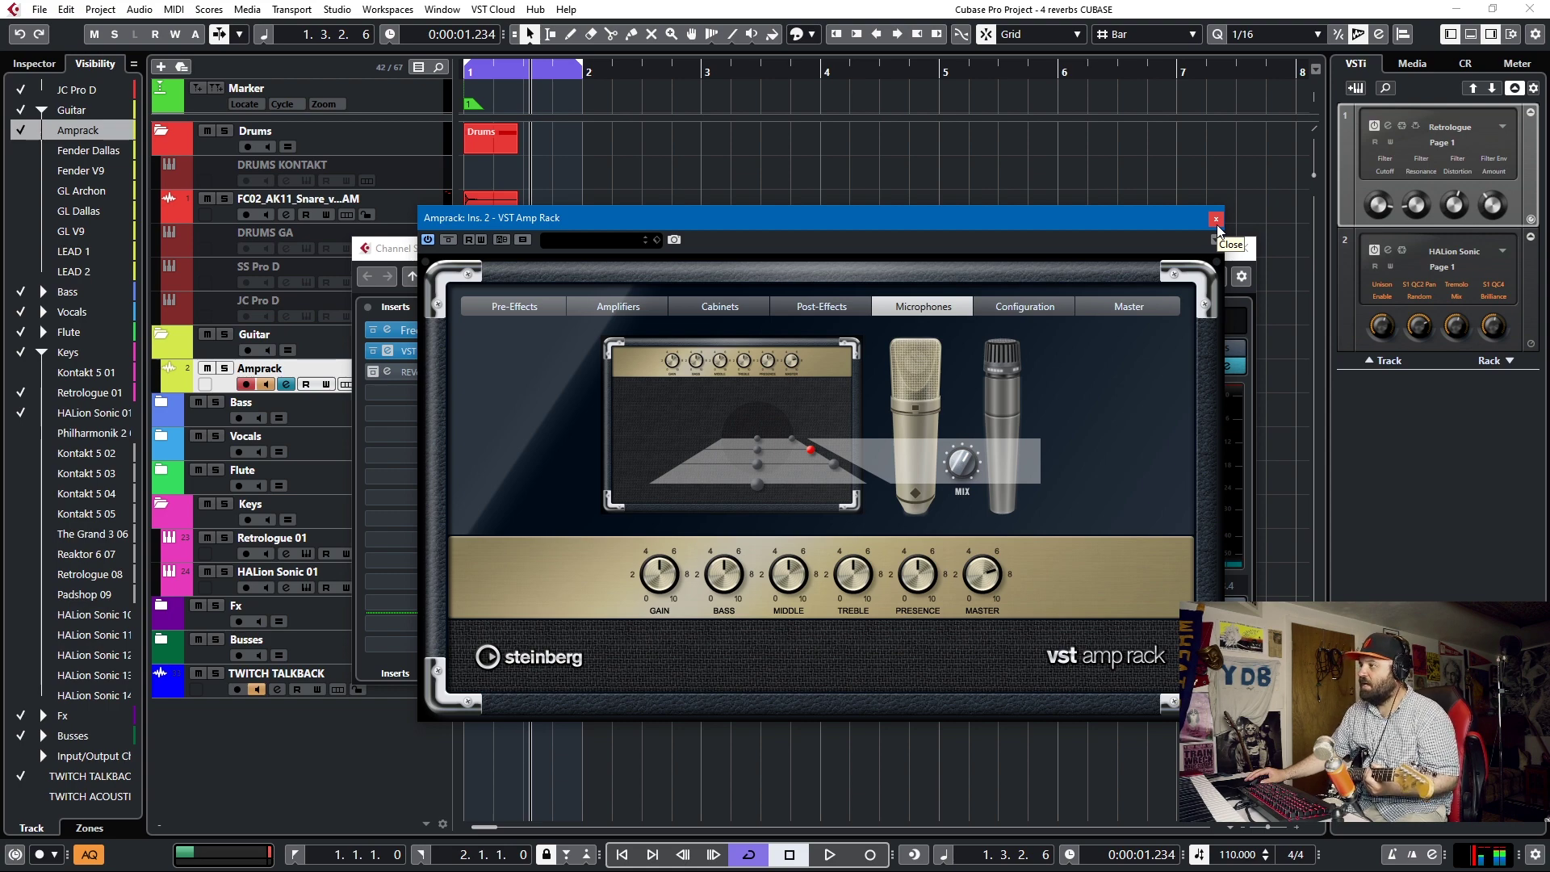
left_click(1216, 218)
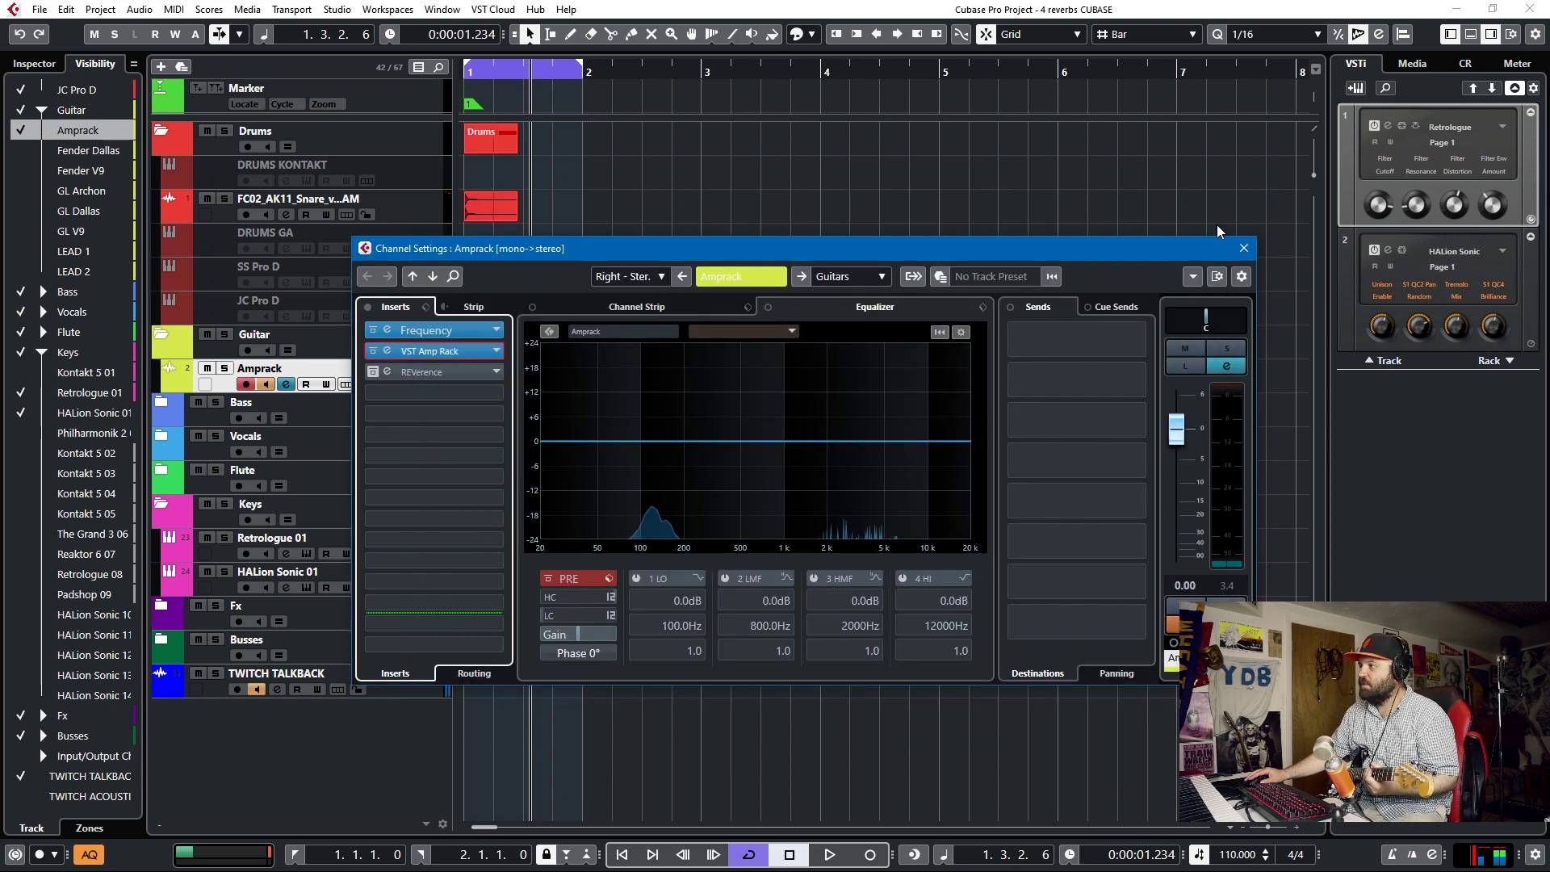
Step: Import Marshall1960A-G12Ms-U87-Cap-2in from the Neumann U87 folder into Amprack's REVerence
left_click(437, 372)
left_click(801, 309)
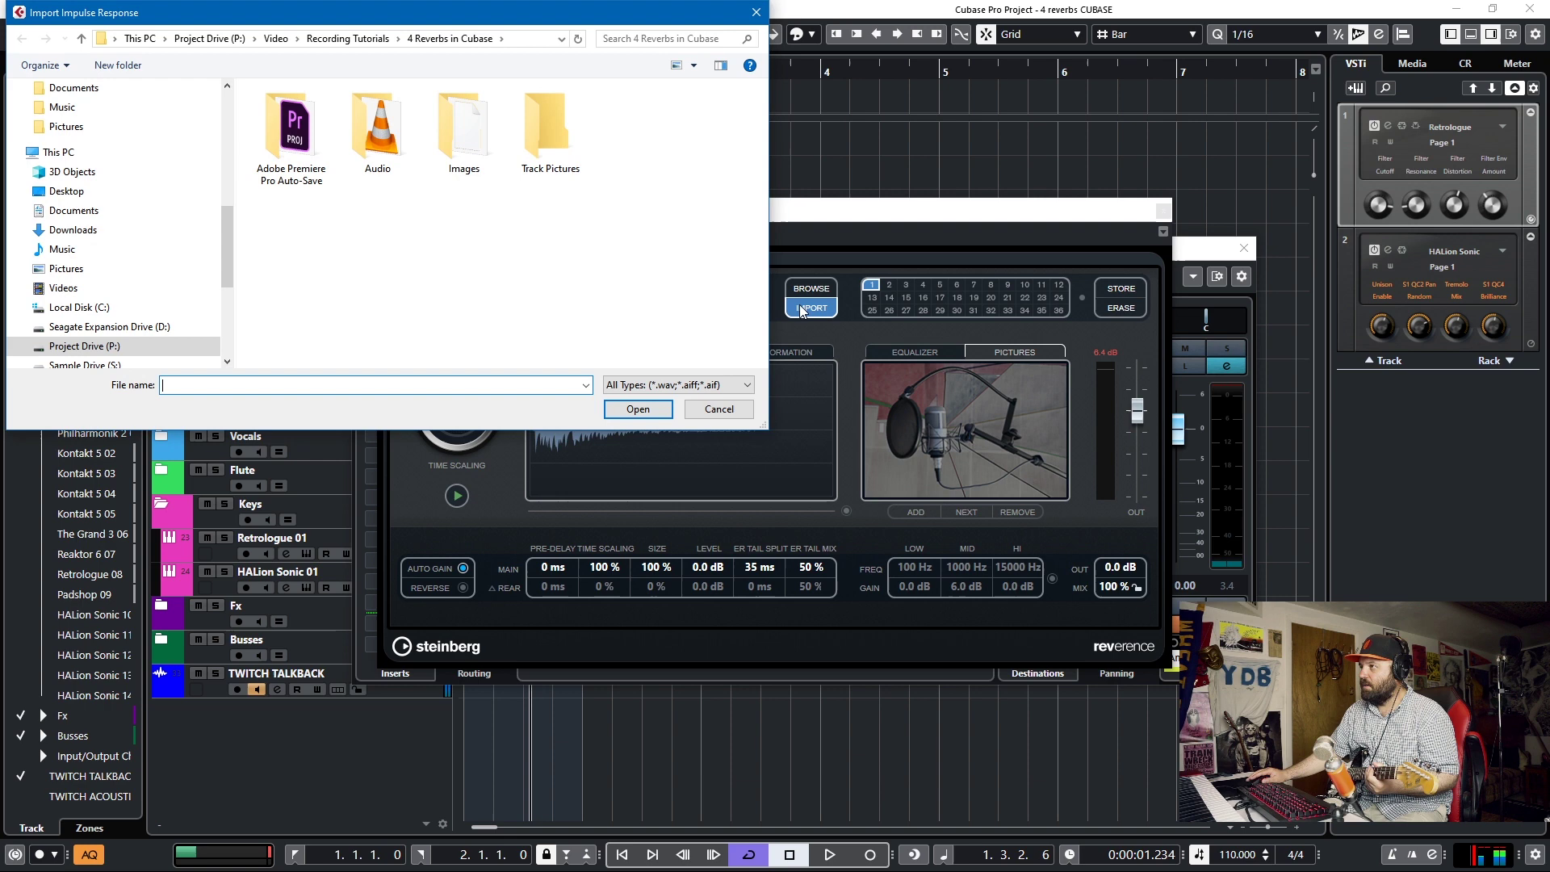
scroll(98, 184, "up", 4)
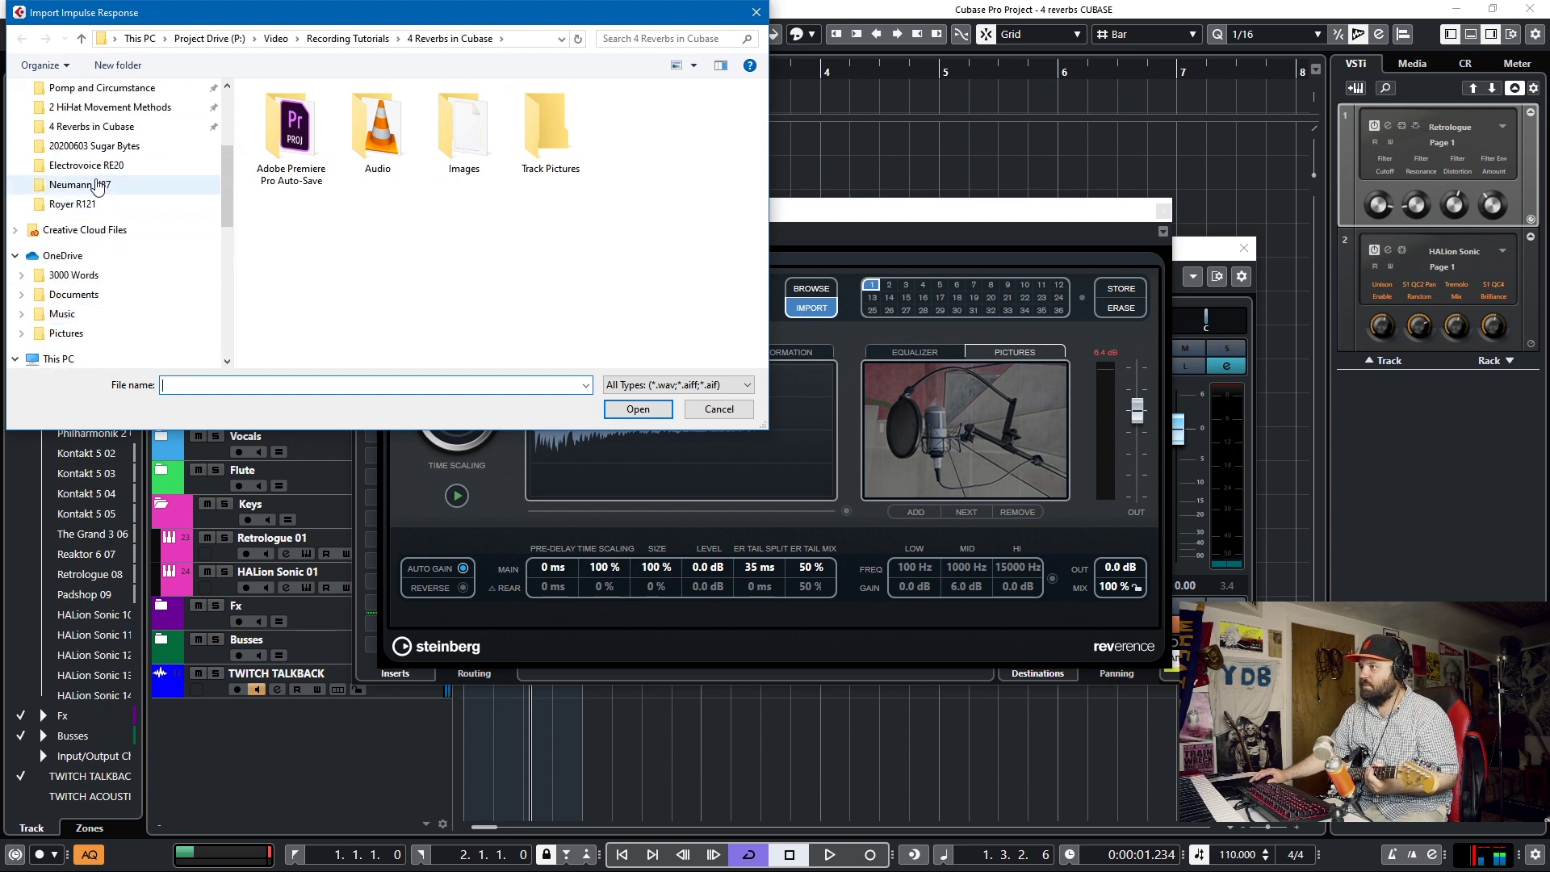
left_click(99, 184)
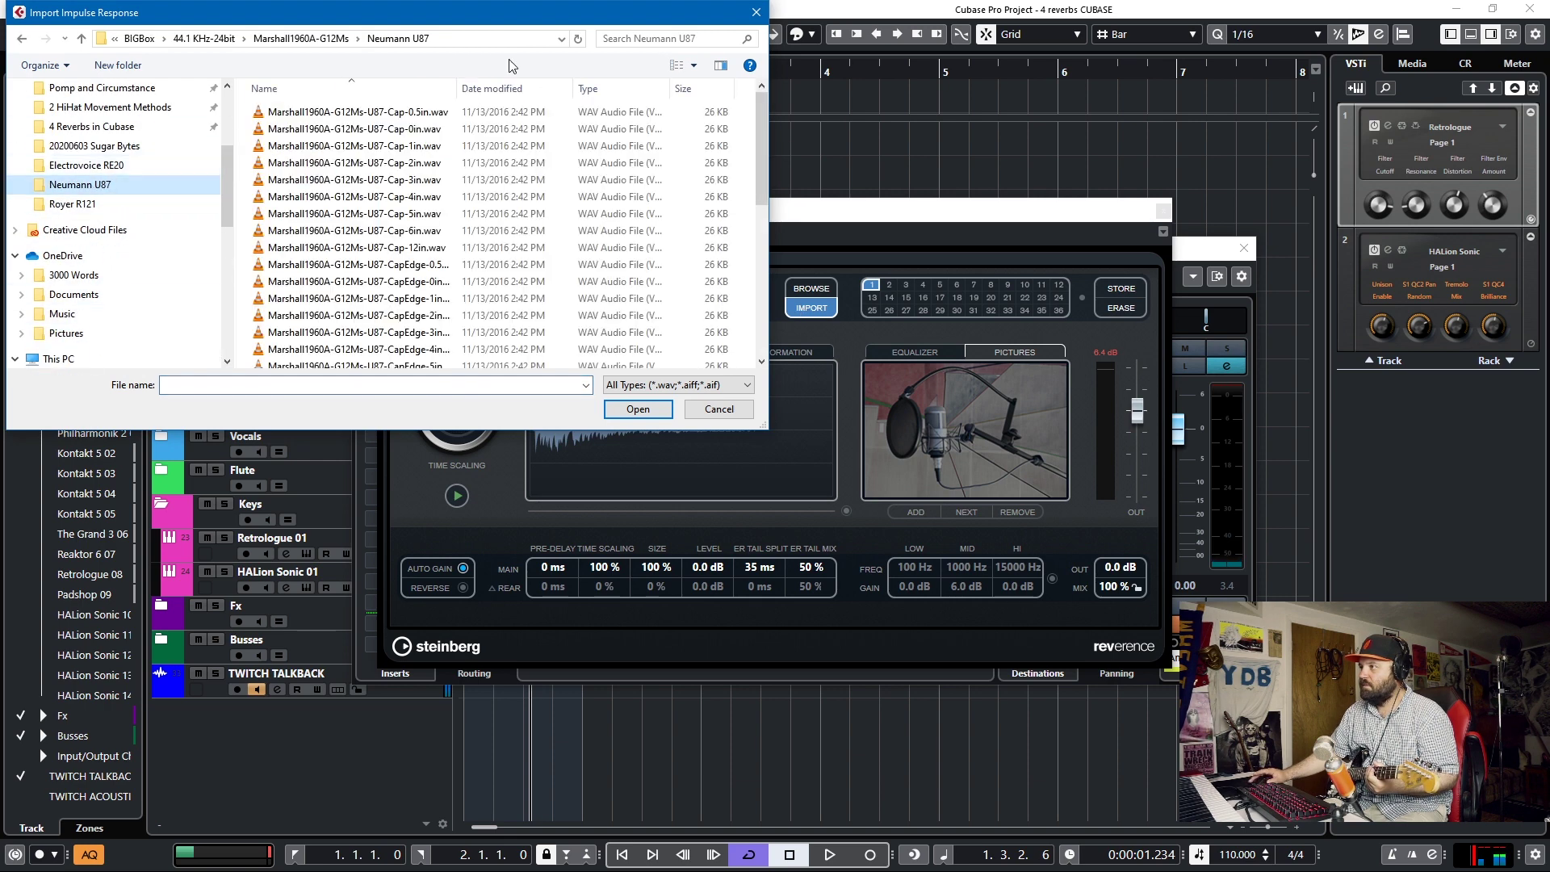
left_click(362, 164)
double_click(362, 165)
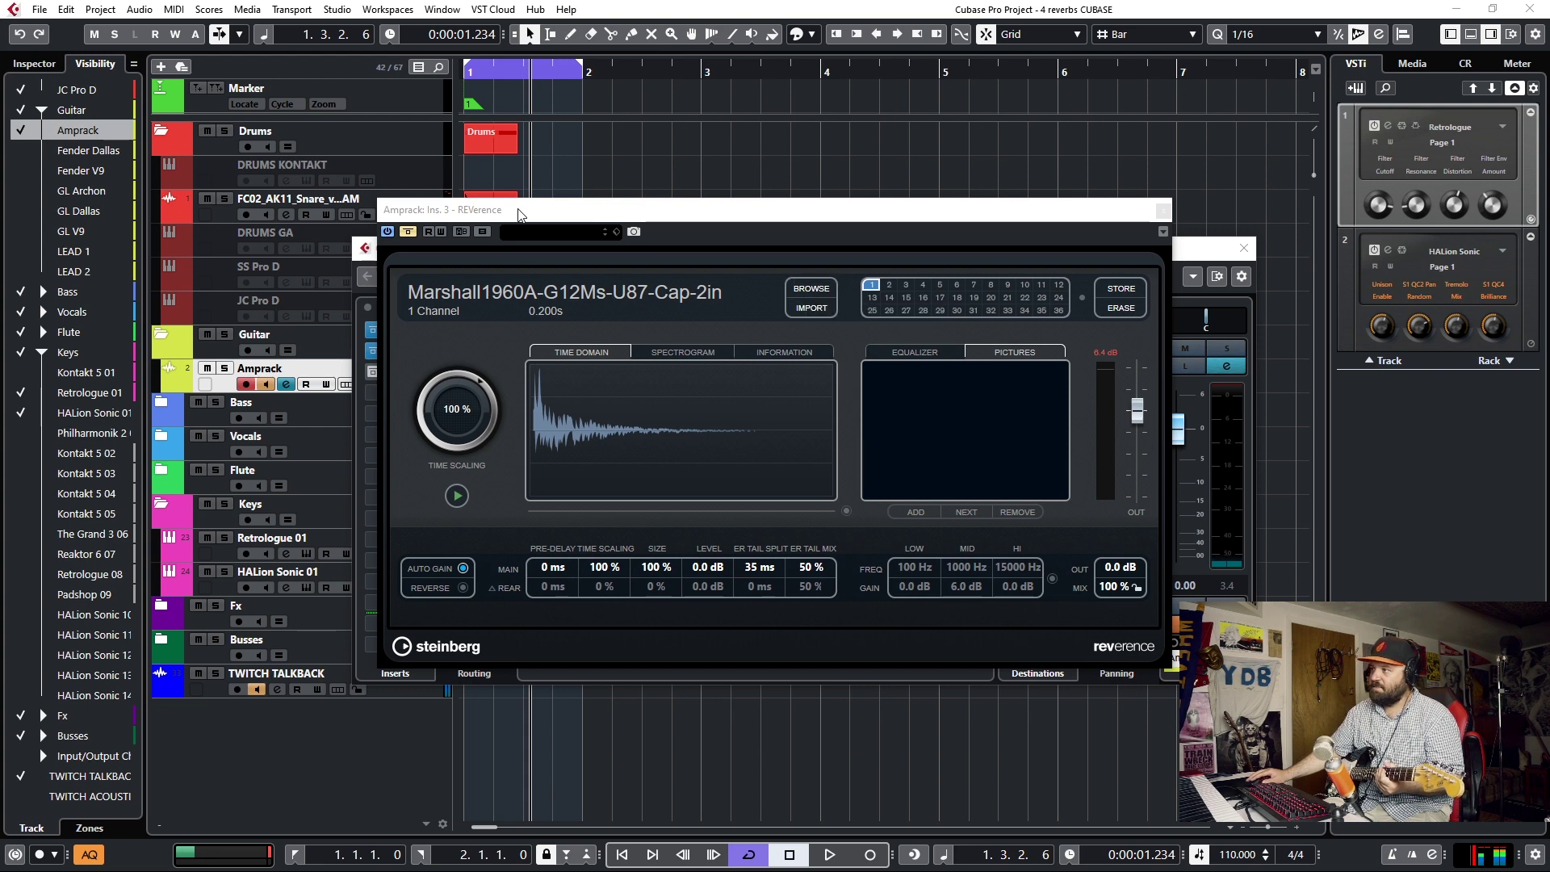
left_click_drag(521, 210, 236, 452)
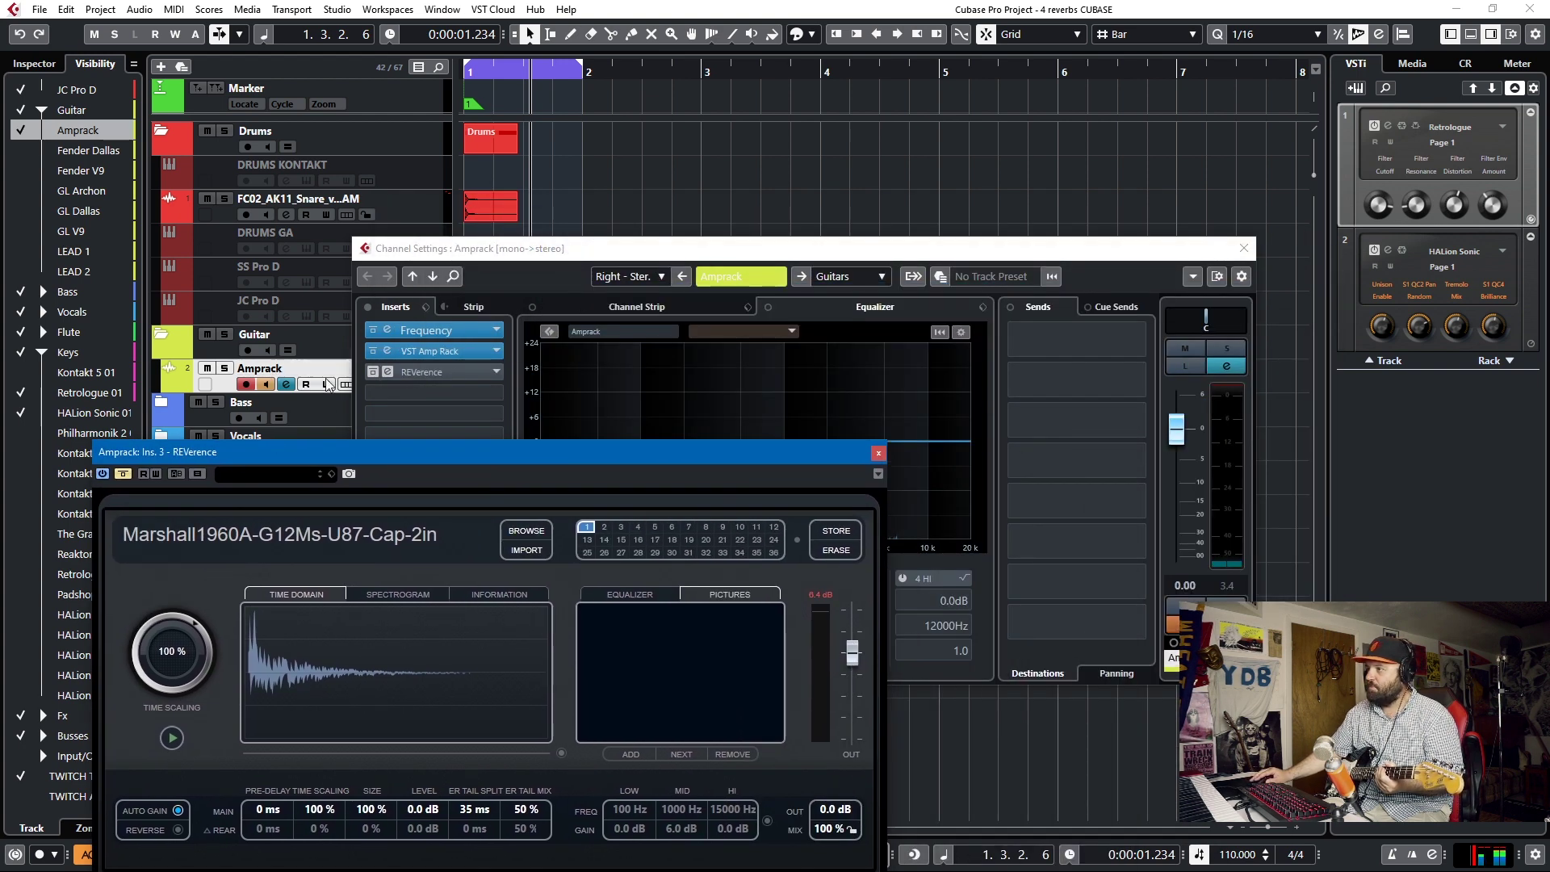
Step: Set Amprack's VST Amp Rack cabinet to No Cabinet and bring REVerence forward
left_click(408, 350)
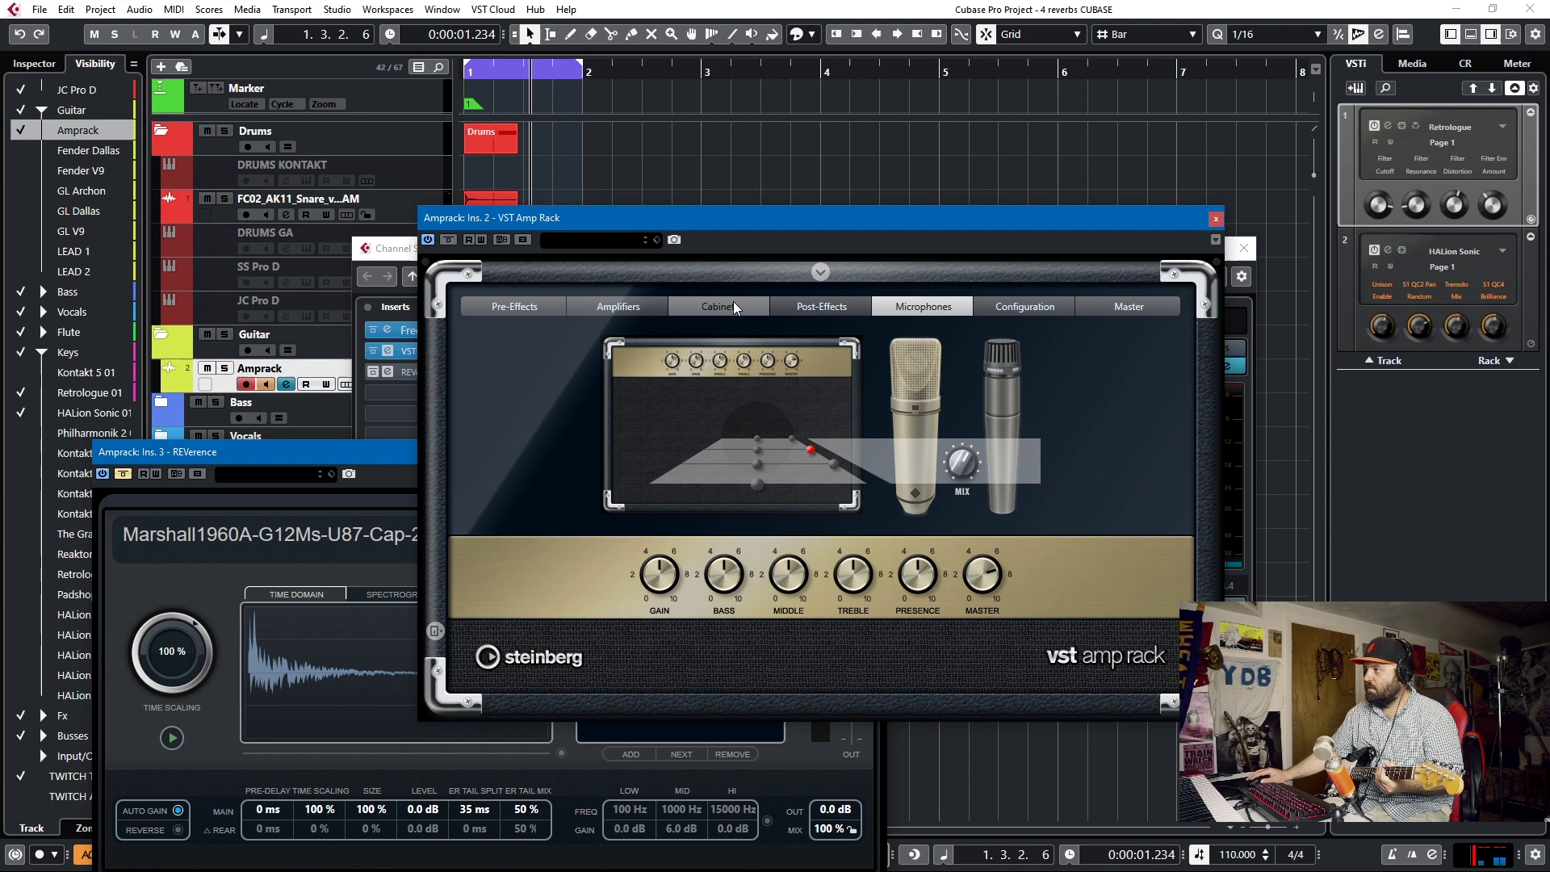
left_click(724, 306)
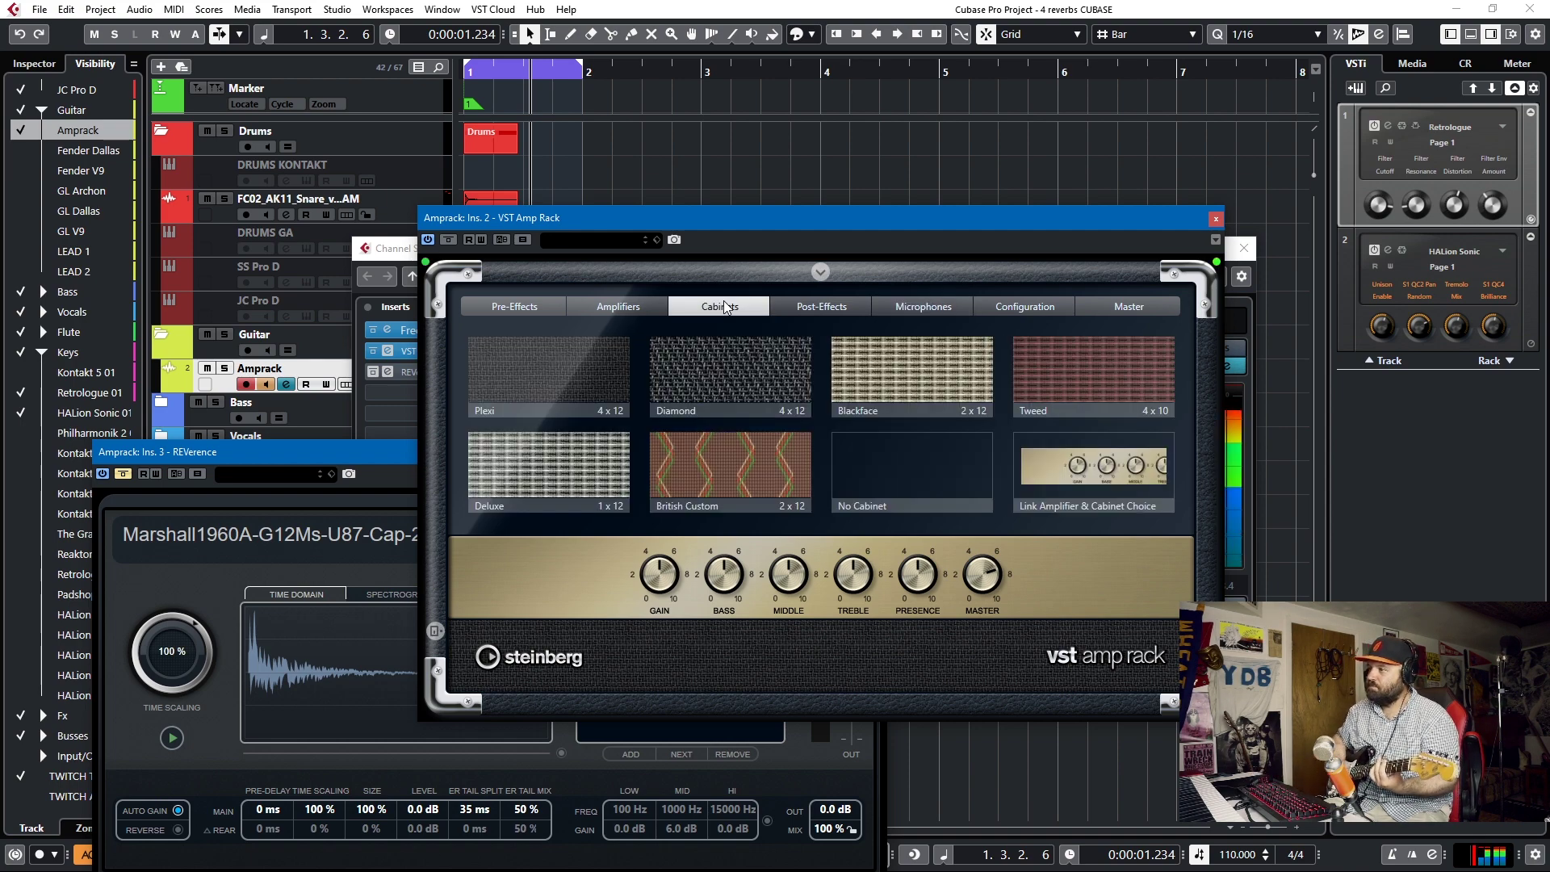
left_click(904, 488)
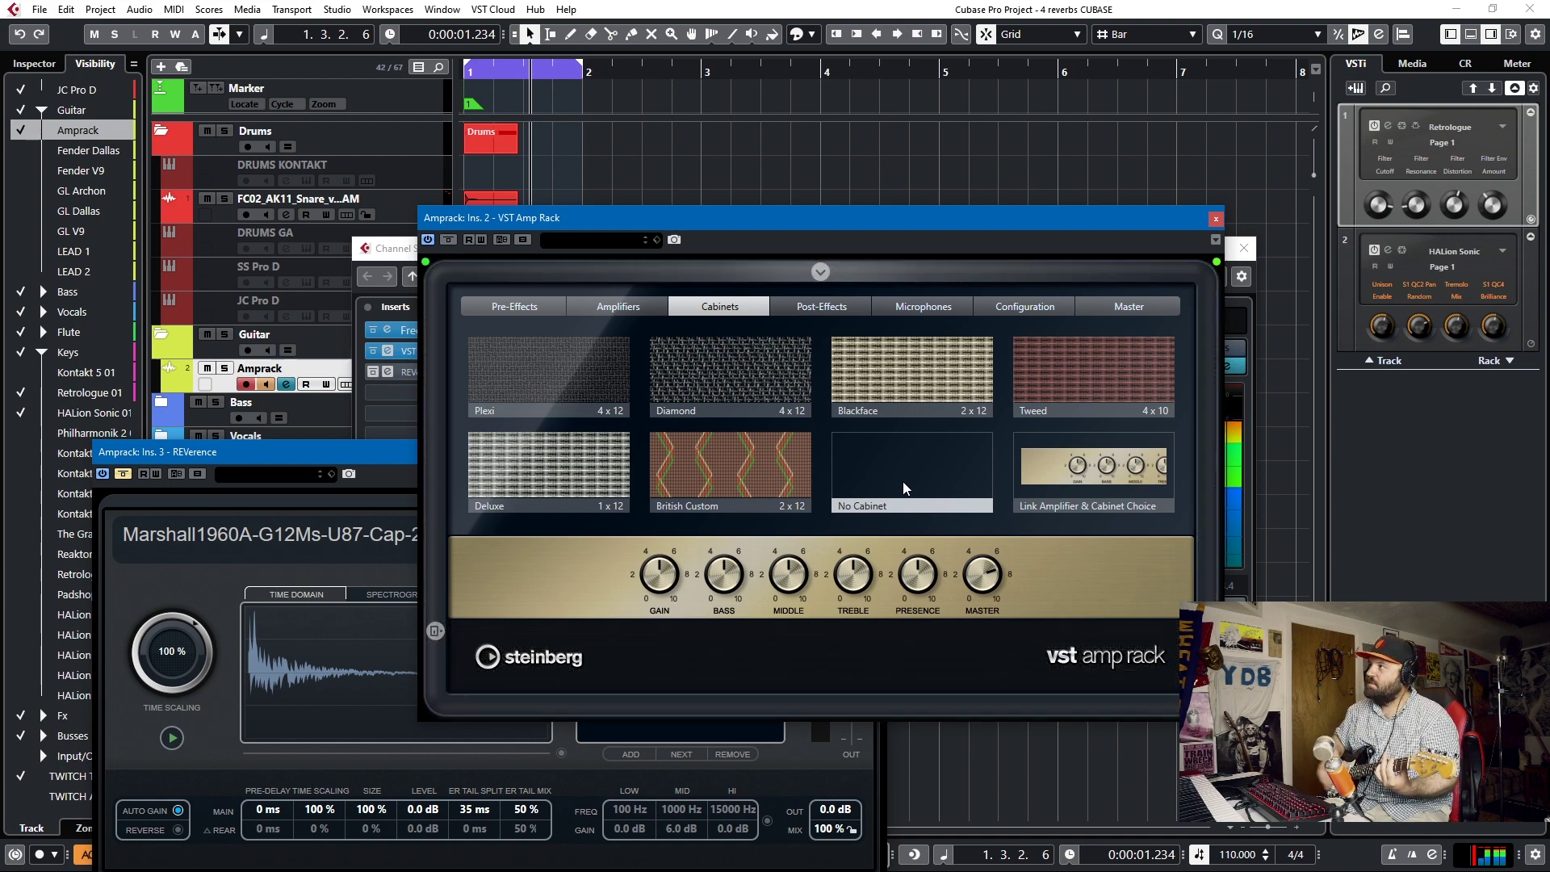
left_click_drag(255, 458, 466, 97)
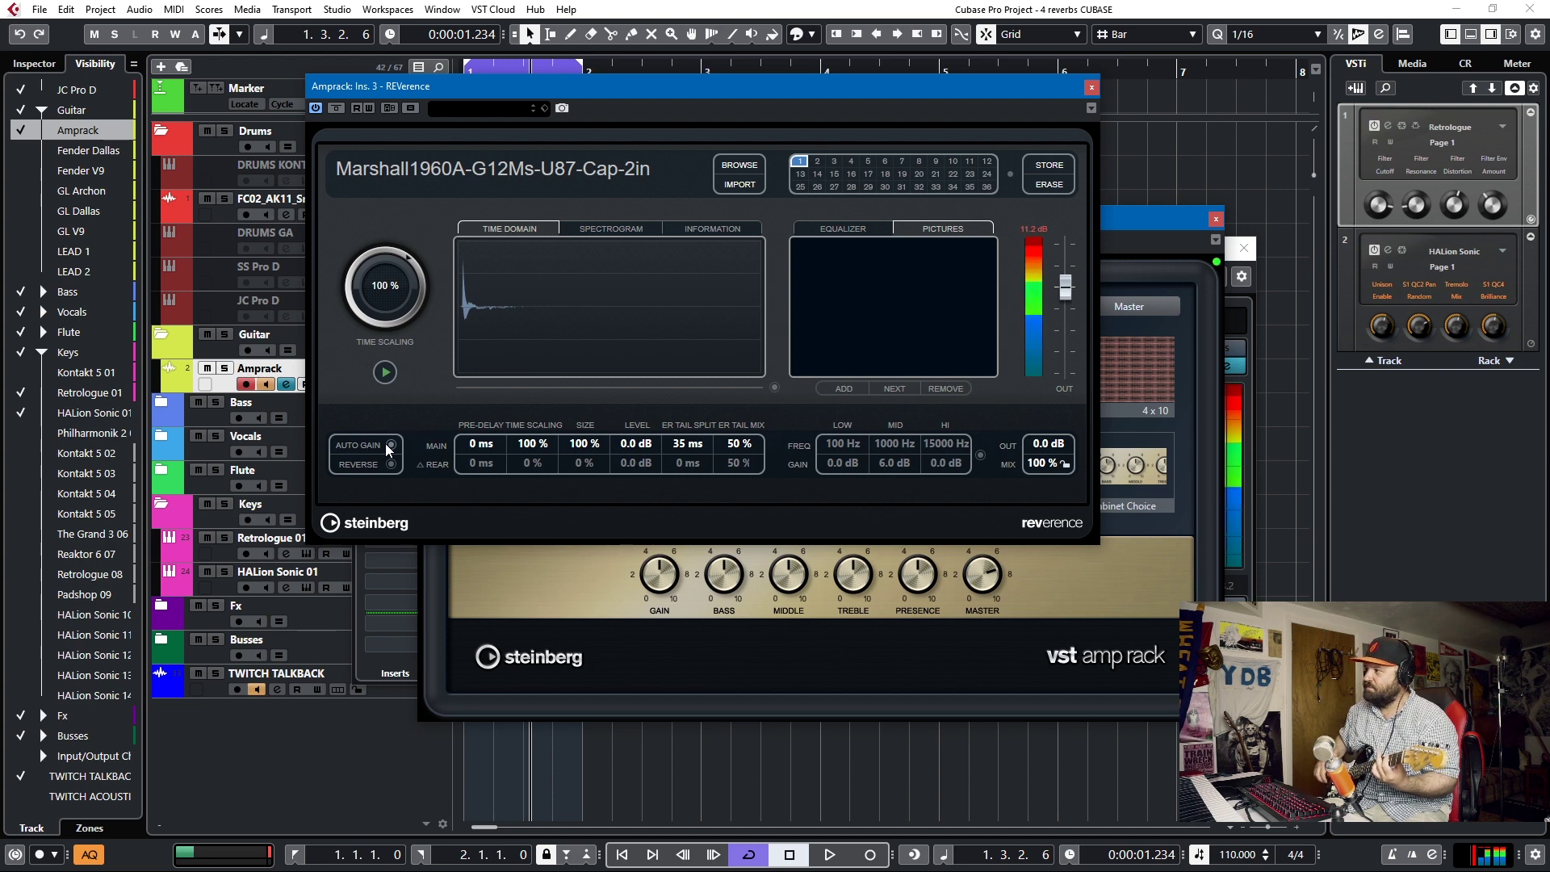
Step: Pull REVerence's OUT fader on Amprack down to -17.3 dB and close the plug-in
left_click_drag(1065, 286, 1066, 355)
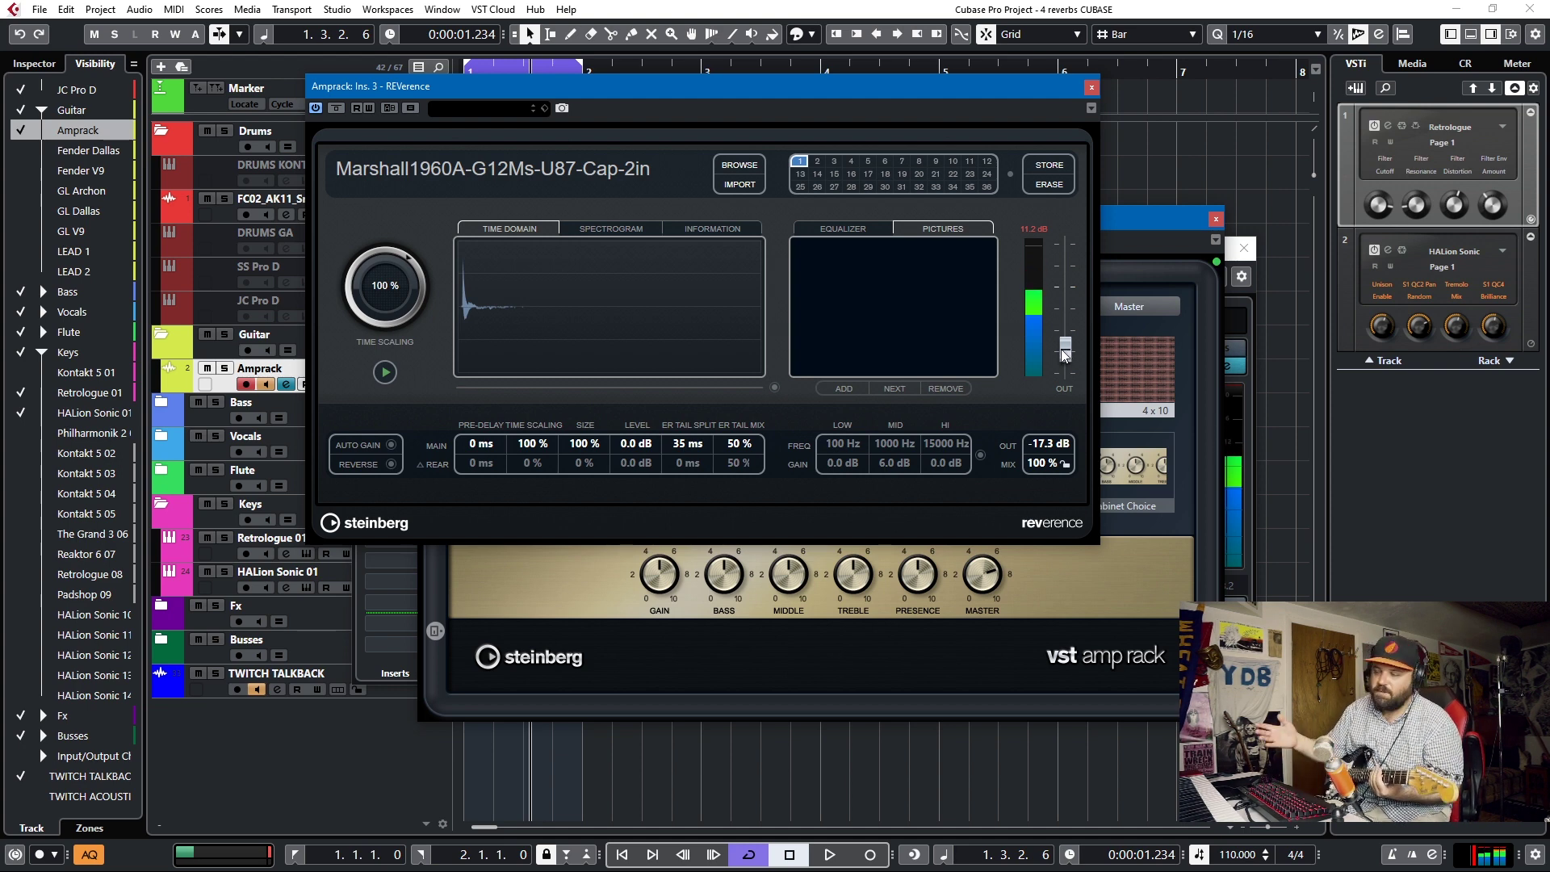
left_click(1091, 86)
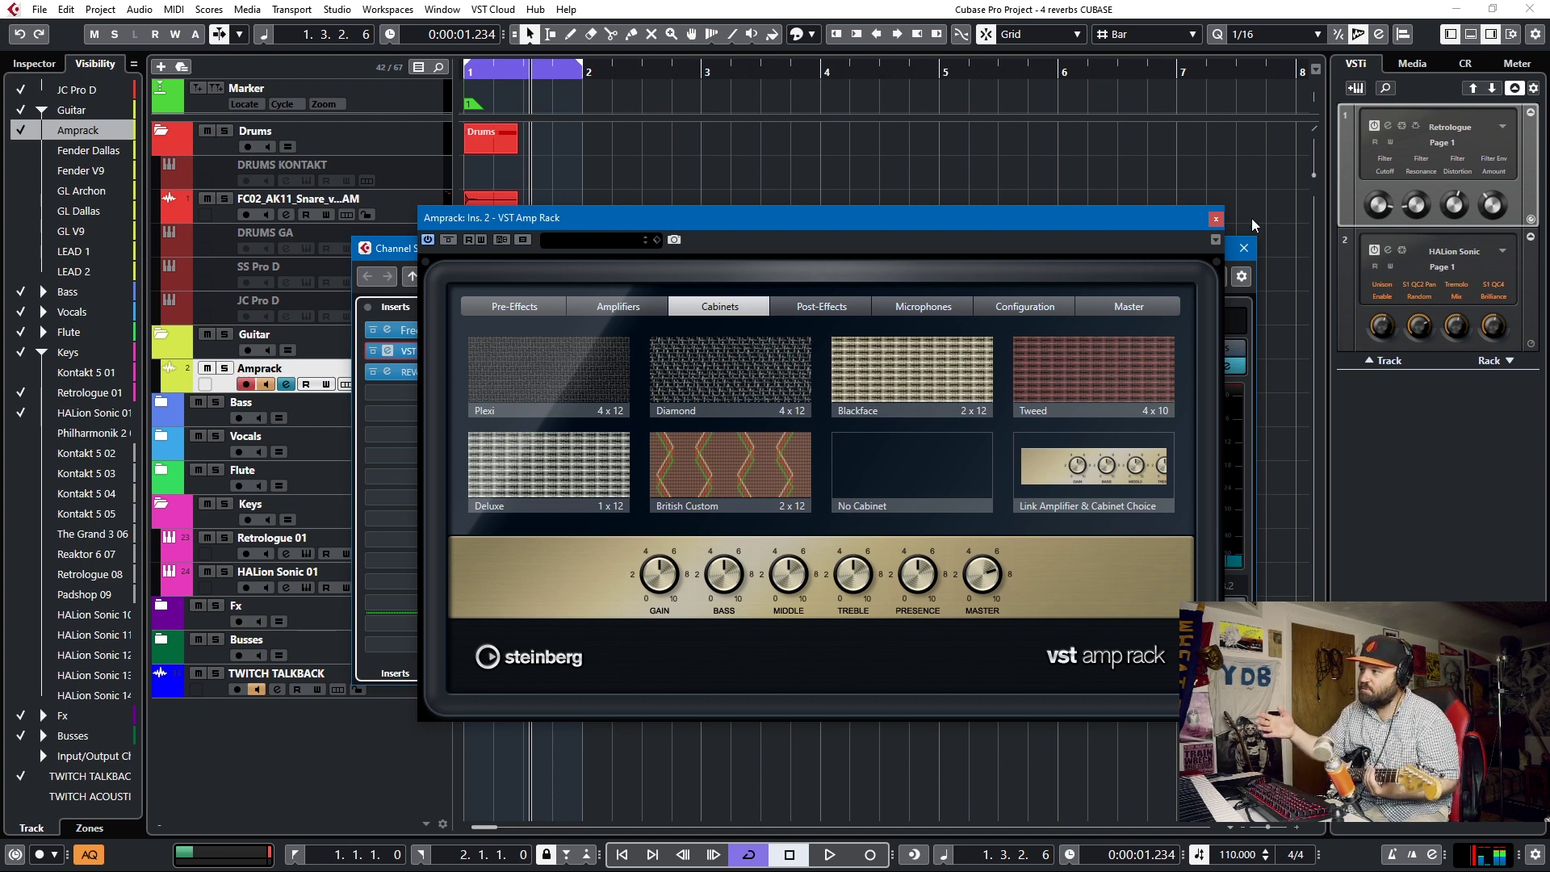
Step: Close the VST Amp Rack editor and the Amprack Channel Settings window
left_click_drag(1081, 225, 1265, 197)
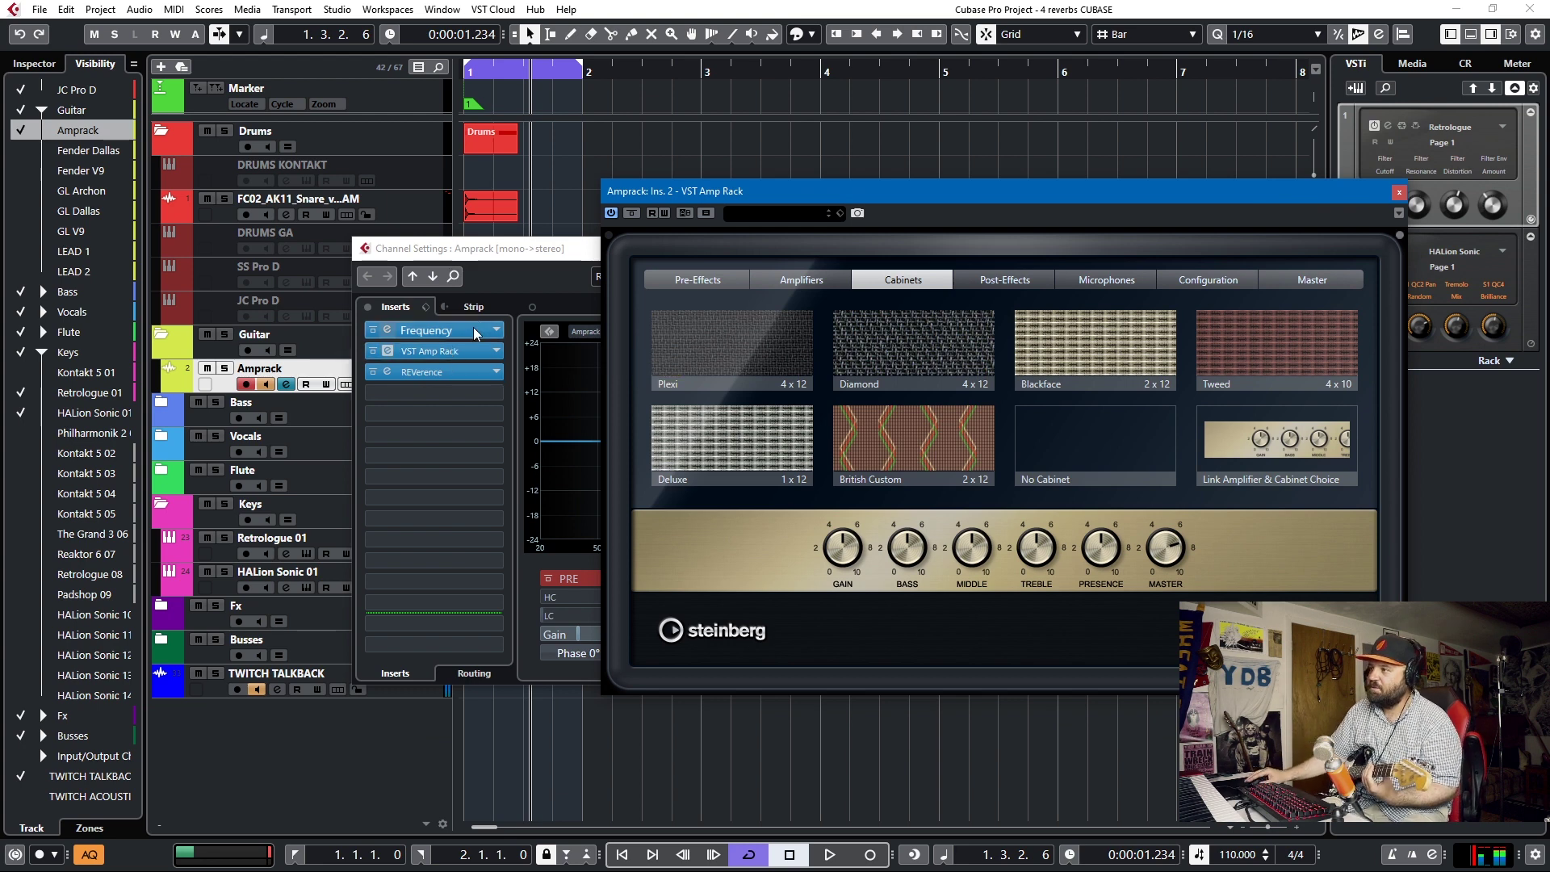
left_click(397, 371)
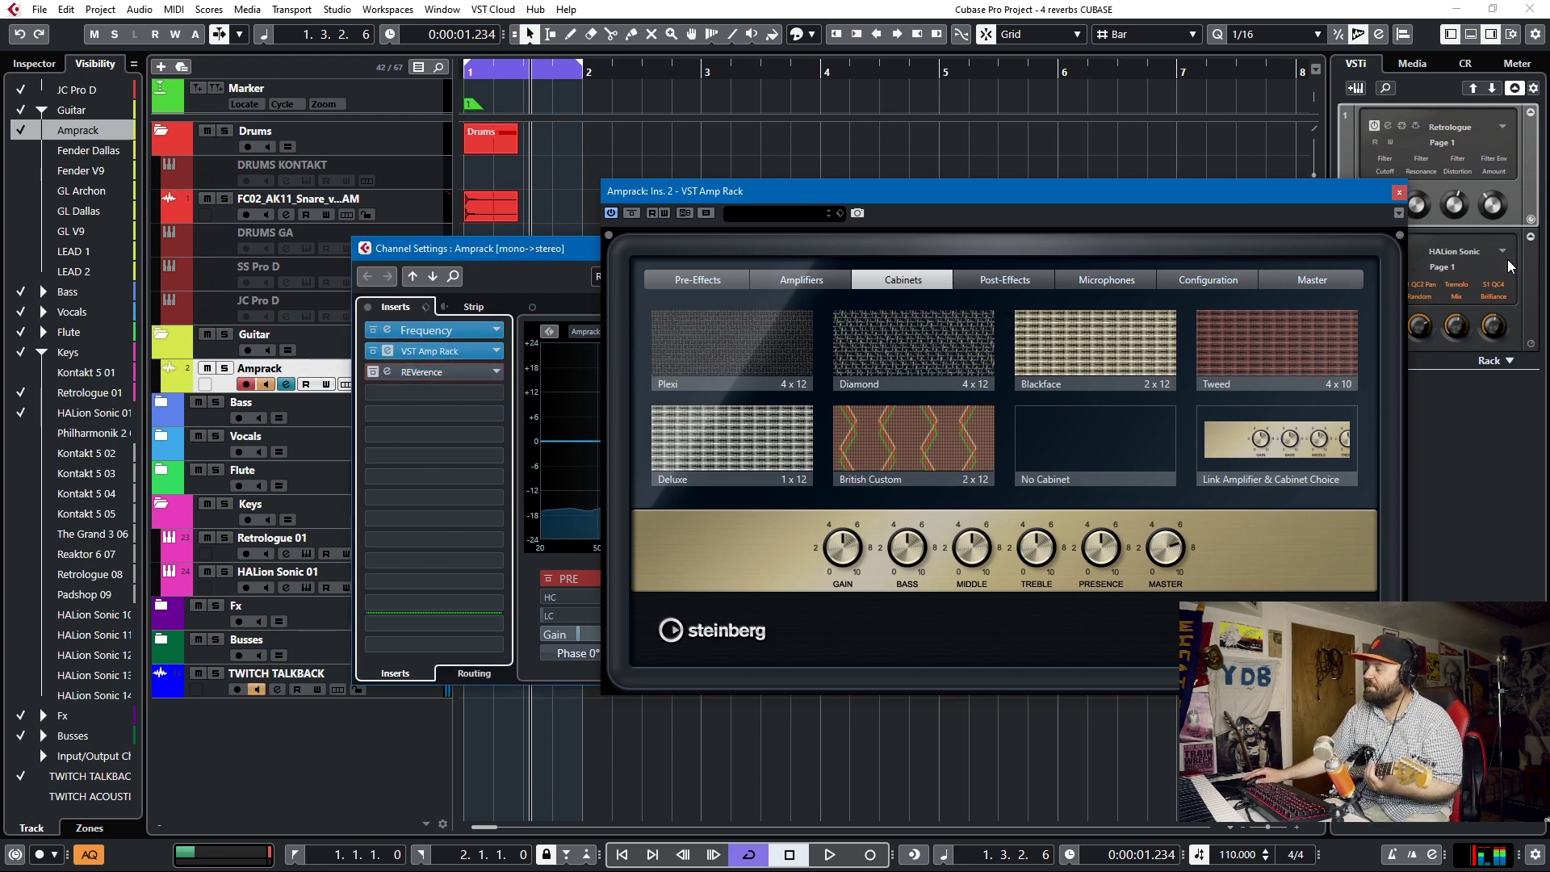
left_click(1399, 192)
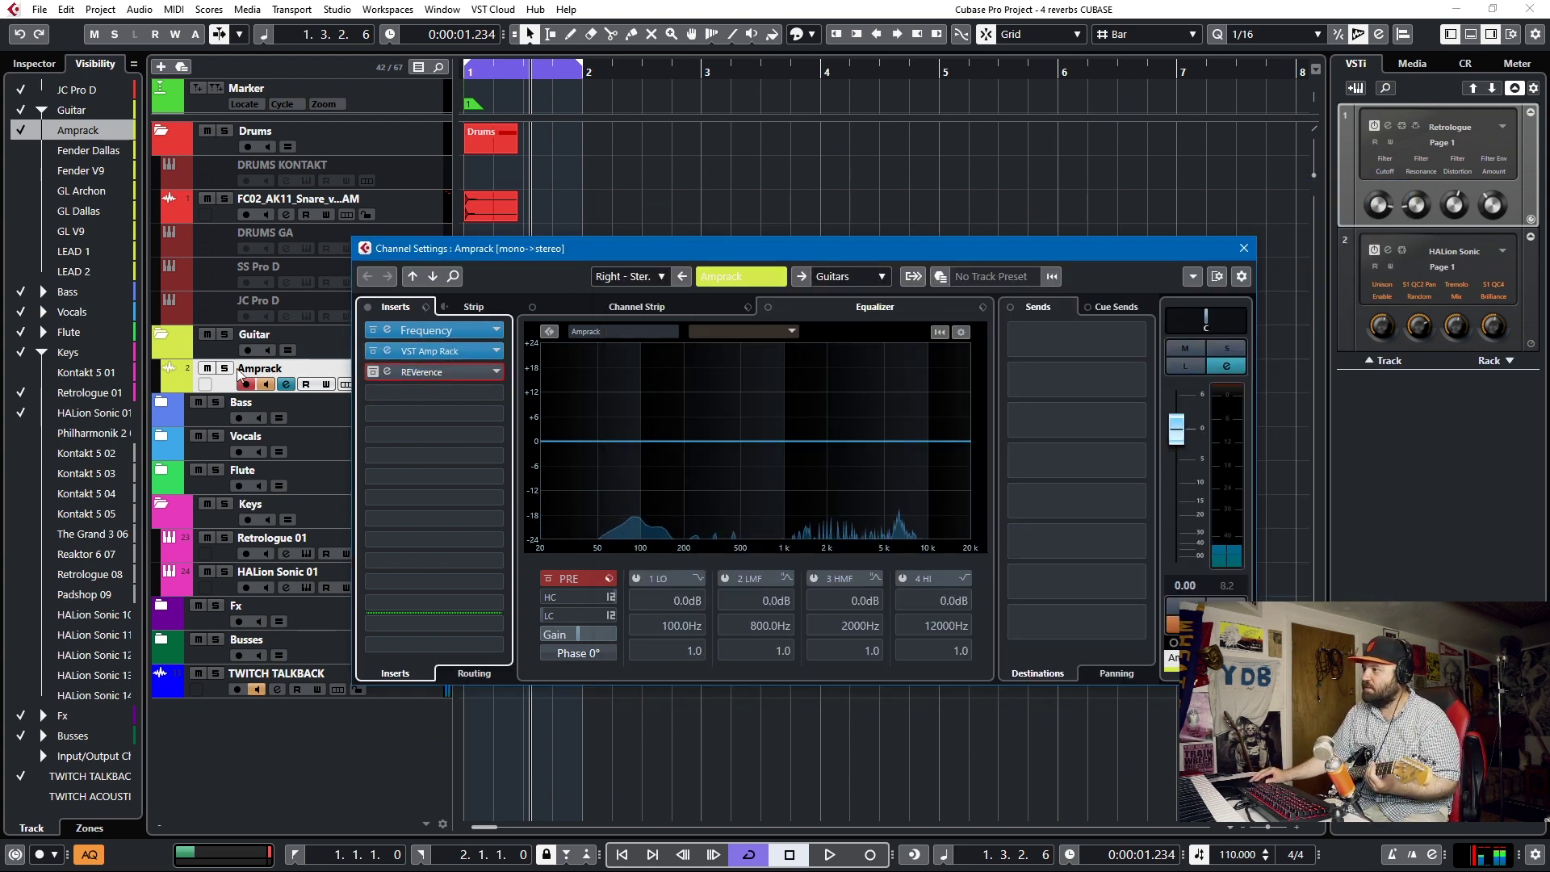
left_click(1243, 248)
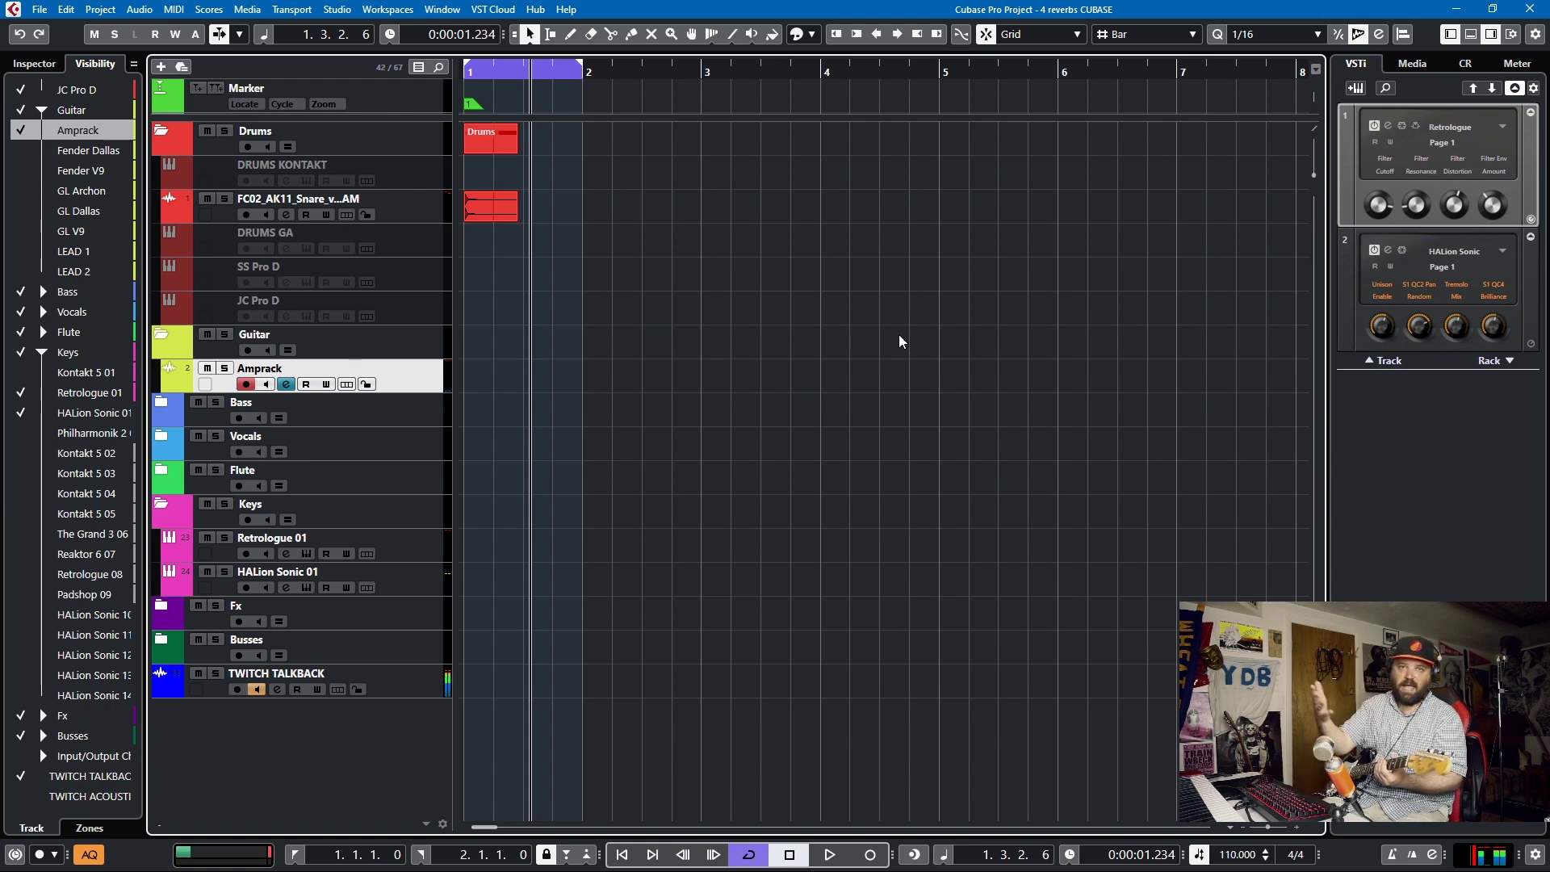